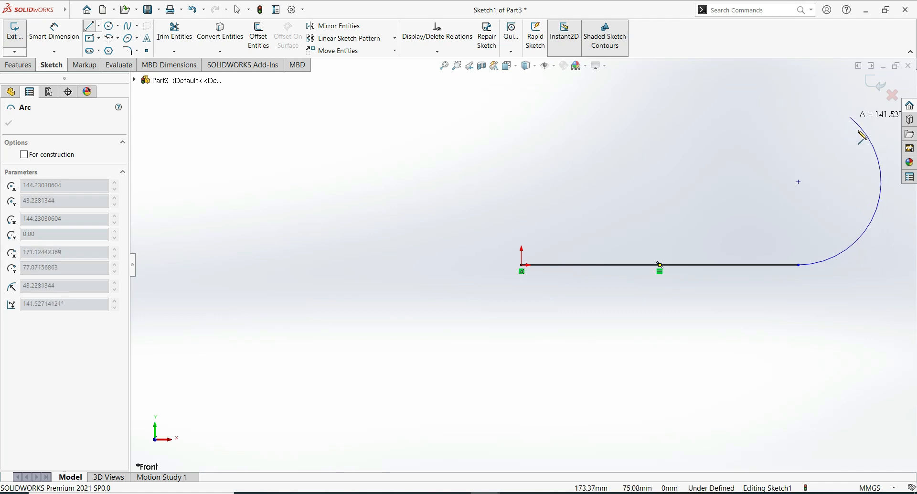
Finish the tangent arc at about 27 mm radius and add a vertical line about 67 mm long from its end.
click(849, 204)
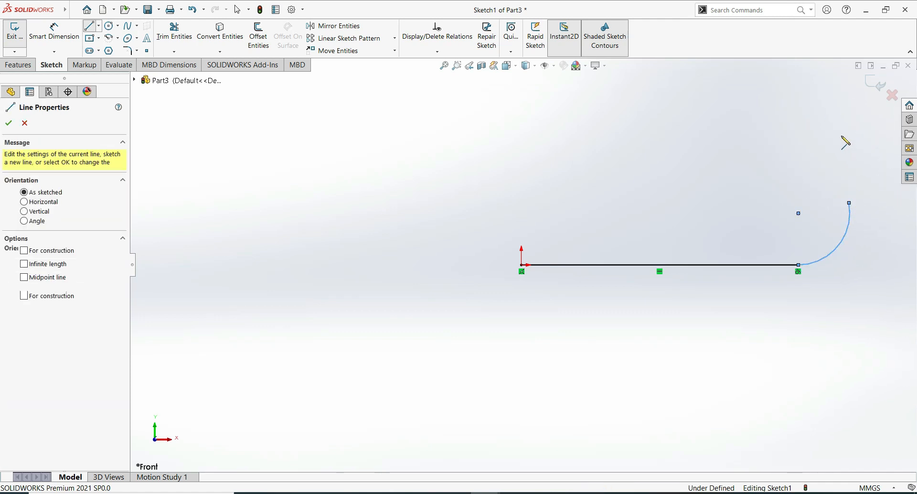
scroll(847, 79, down, 2)
scroll(847, 79, up, 1)
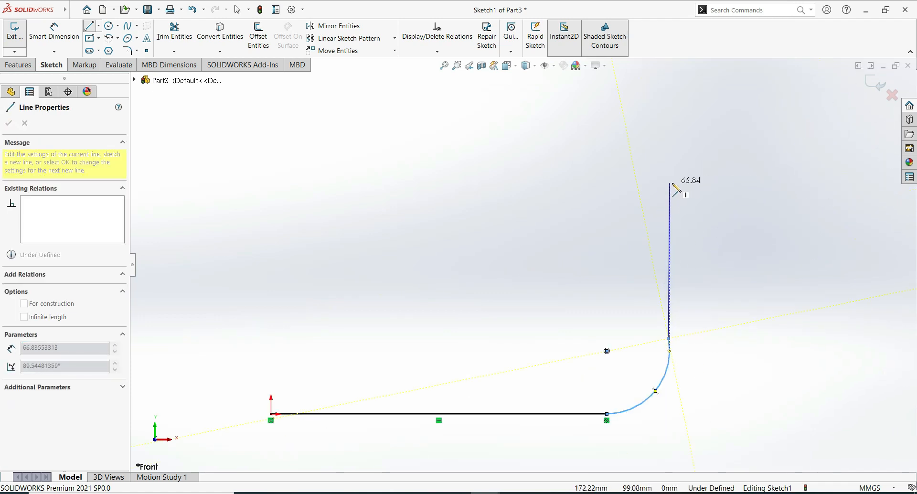
click(668, 183)
key(Escape)
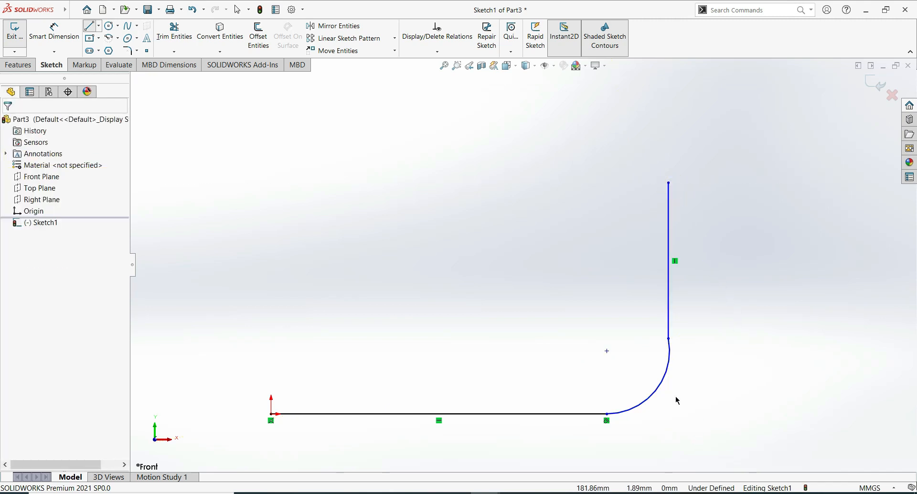
Make the vertical line tangent to the corner arc.
click(666, 385)
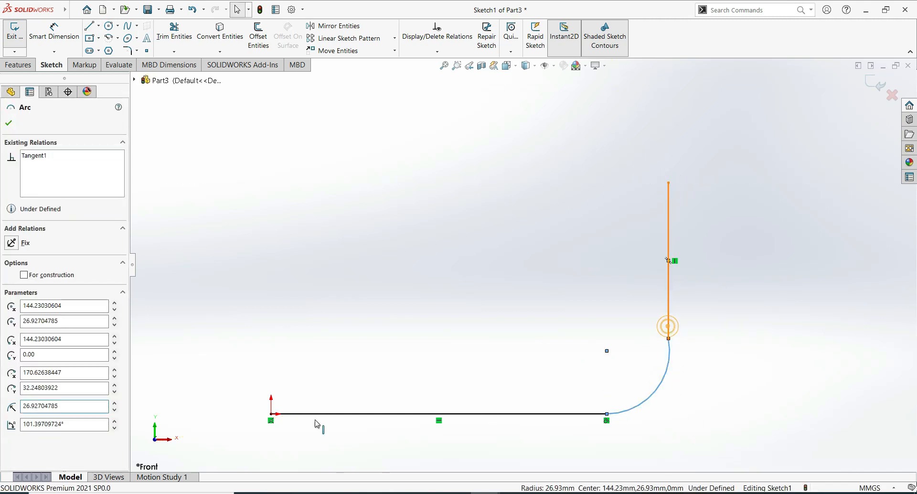
ctrl+click(669, 321)
key(z)
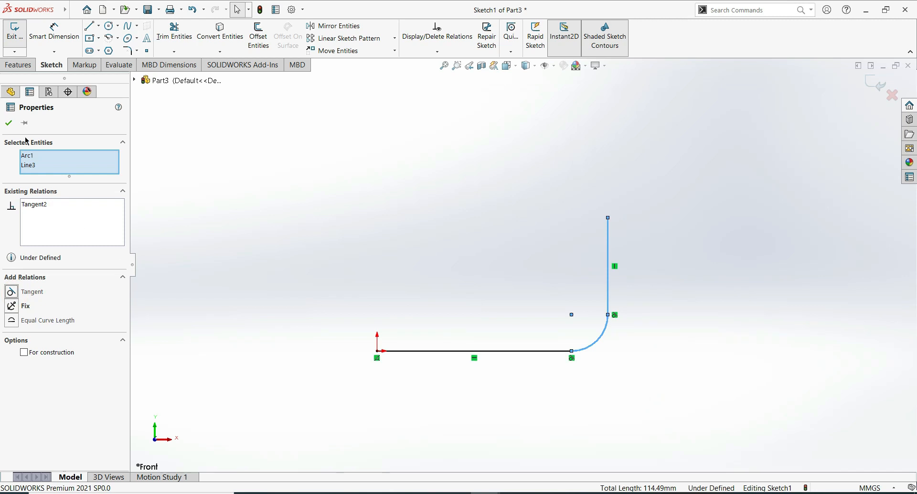
click(9, 123)
Dimension the horizontal line's length at 220 mm.
click(64, 30)
click(444, 350)
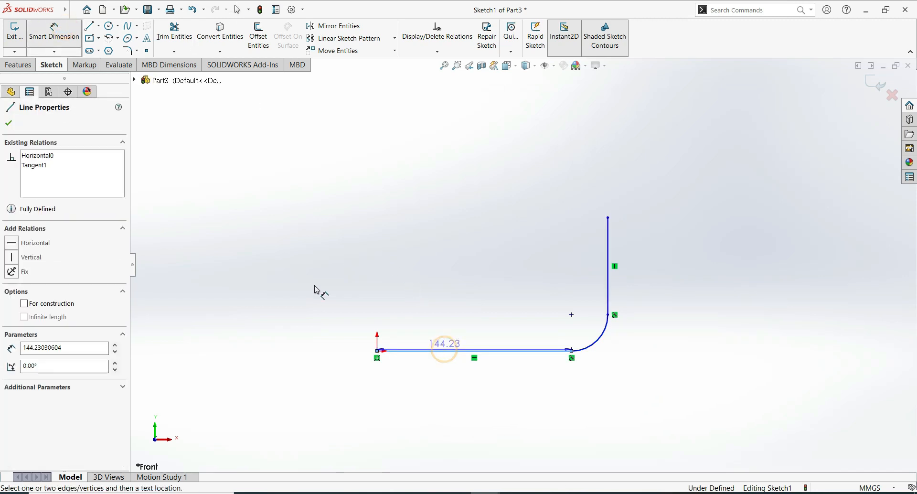
click(291, 362)
text(220)
key(Return)
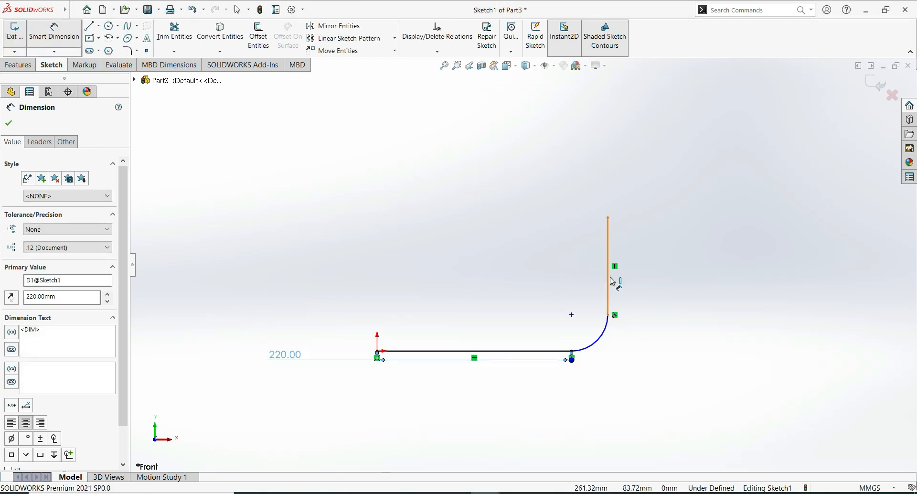
Dimension the vertical line's length at 100 mm.
click(613, 280)
click(711, 267)
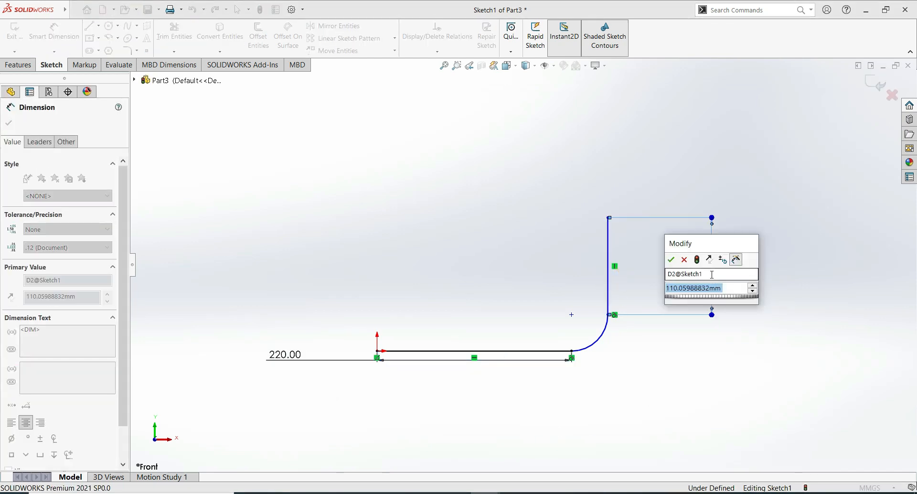
text(100)
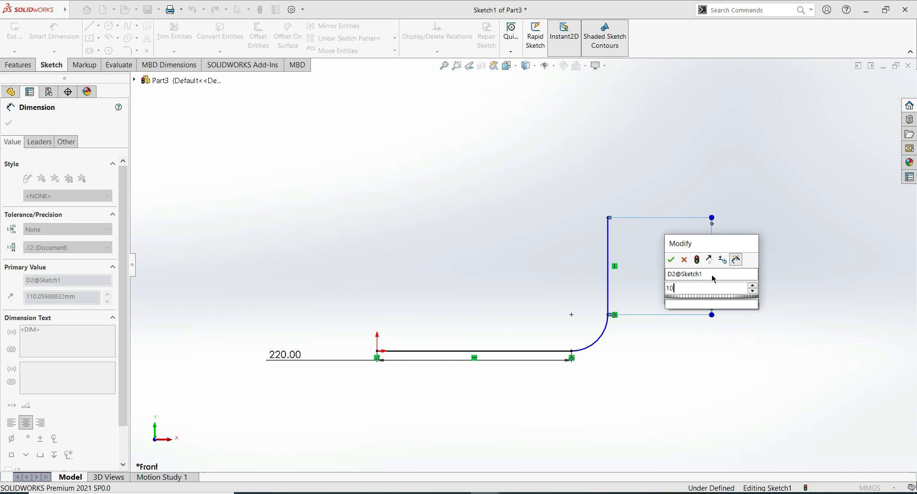
key(Return)
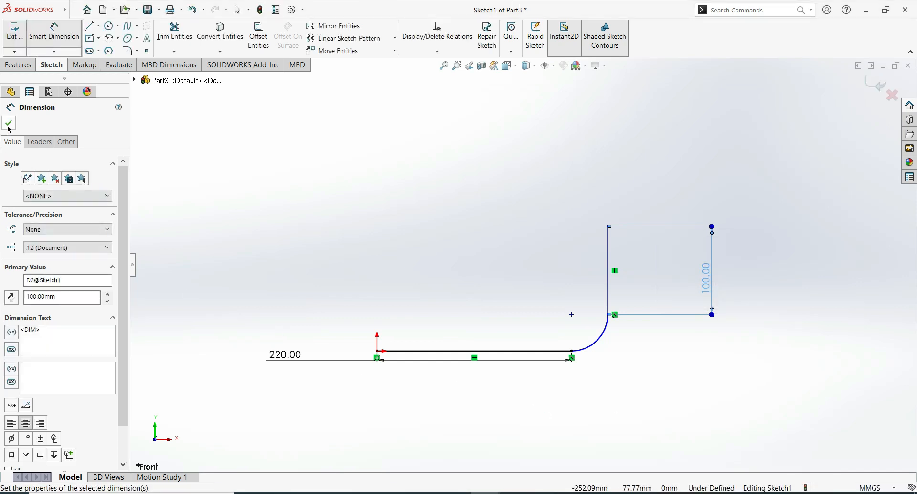
click(8, 125)
Dimension the corner arc with a radius of 20 mm.
click(595, 343)
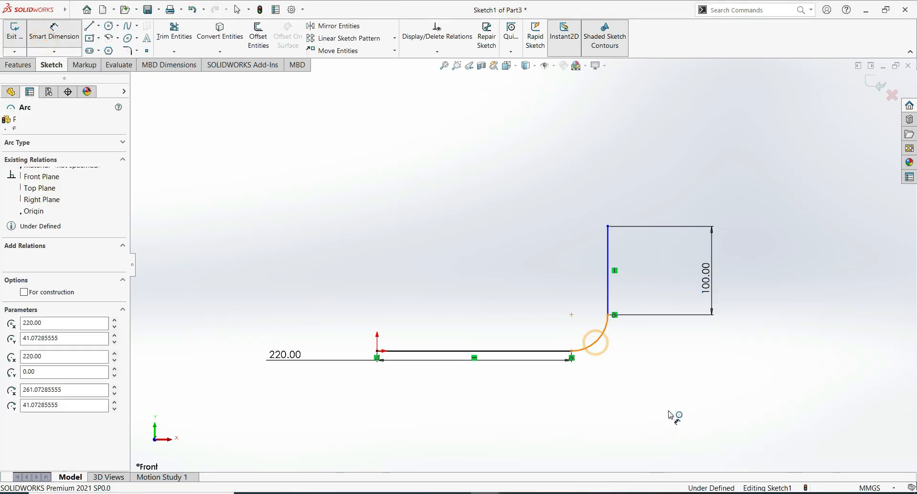
click(674, 401)
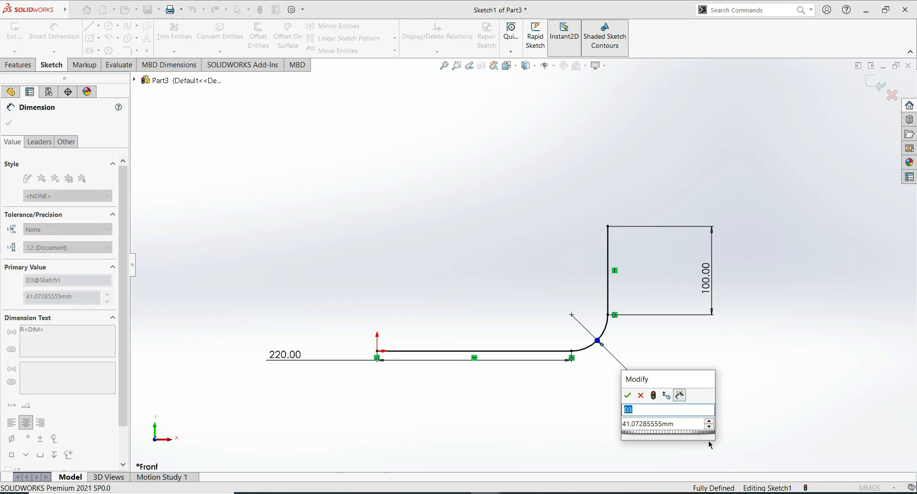
text(20)
key(Return)
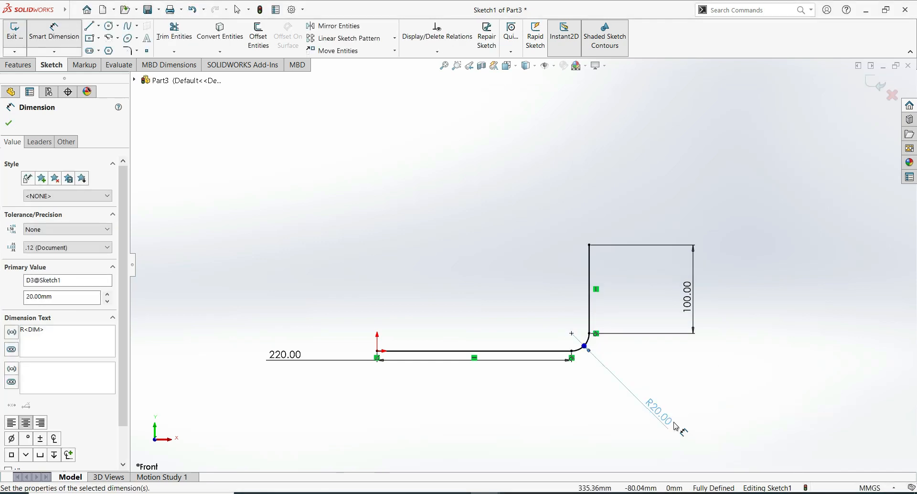
Change the corner arc's radius to 45 mm.
double_click(661, 414)
text(4)
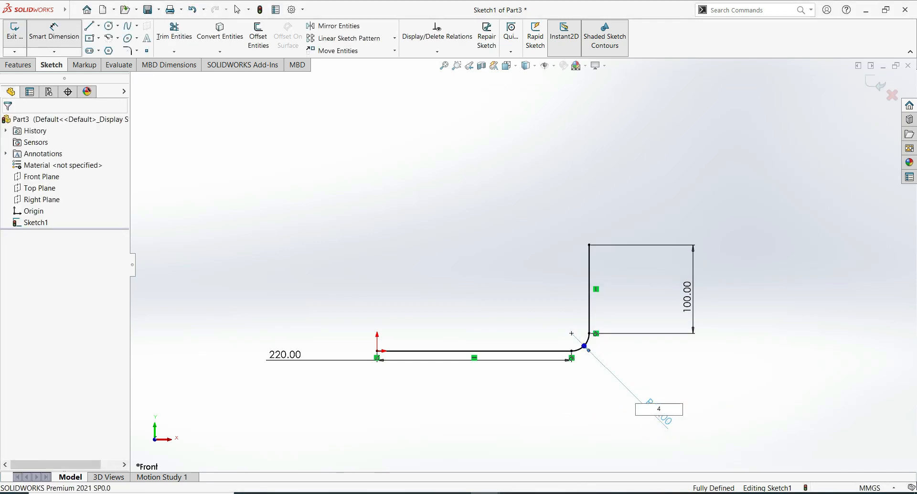
text(5)
key(Return)
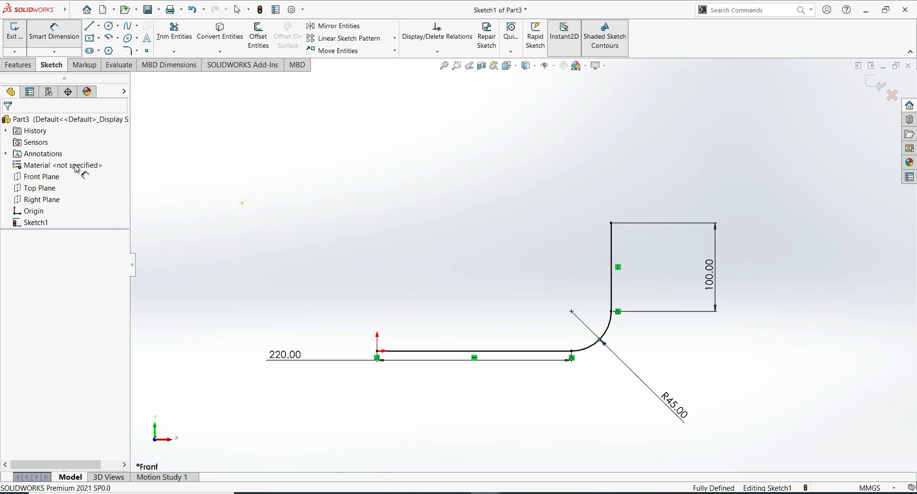
Set up a swept boss with a 50 mm circular profile along the L-shaped sketch path.
click(35, 201)
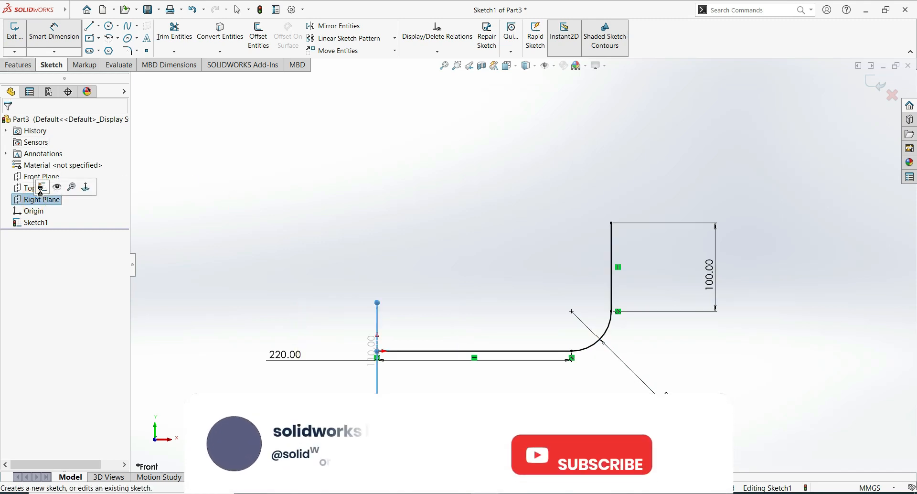
click(40, 187)
click(102, 26)
click(25, 165)
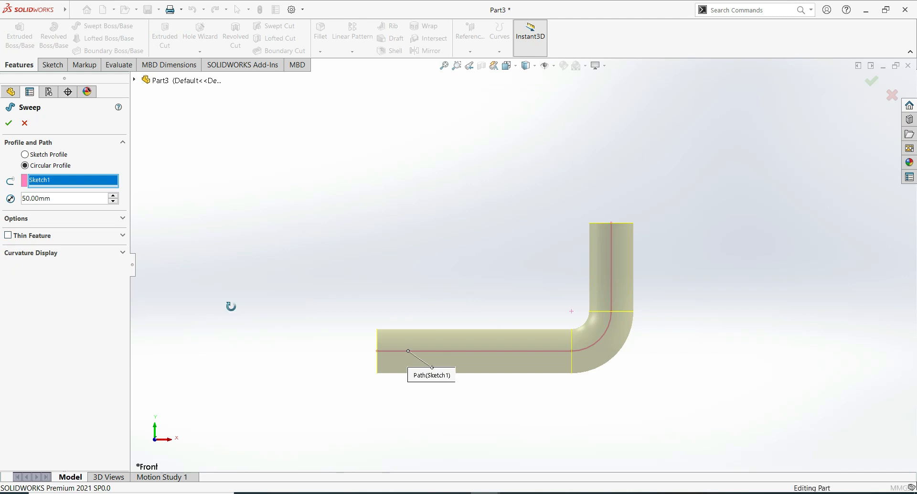
Make the sweep a one-direction thin feature with its wall direction reversed to the outside of the profile.
middle_drag(232, 306, 283, 329)
click(8, 236)
middle_drag(296, 359, 337, 355)
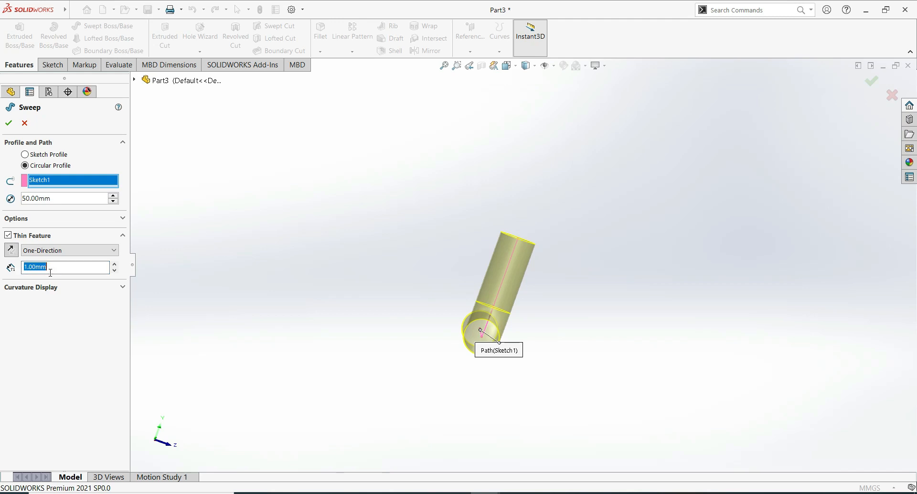
click(11, 250)
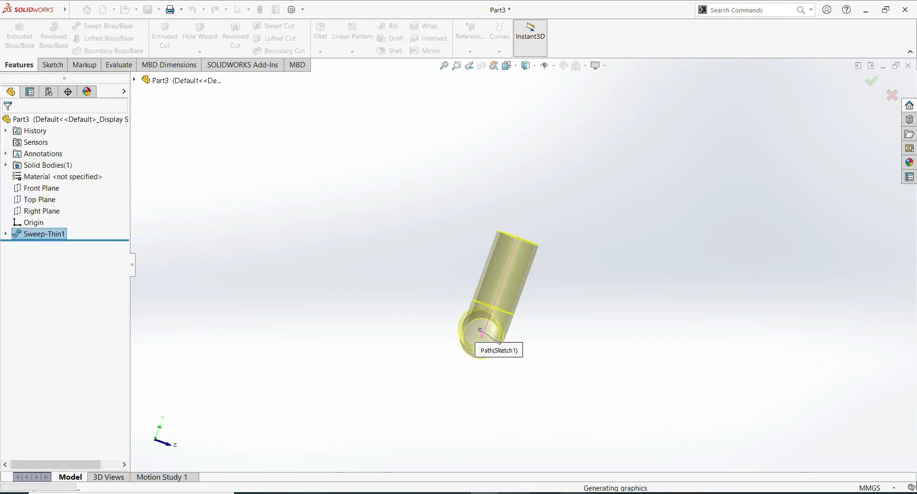
Change the viewport scene to a plain white background.
middle_drag(536, 386, 449, 344)
middle_click(449, 344)
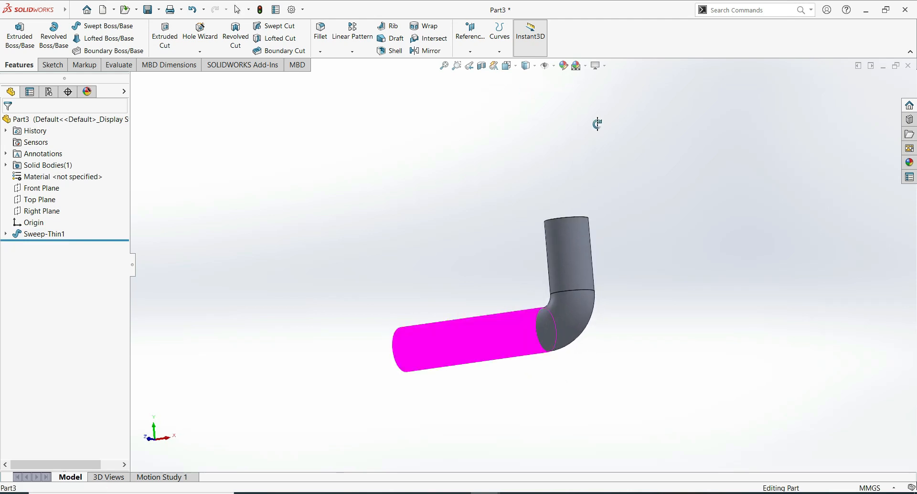
click(578, 66)
click(596, 92)
Sketch a circle about 94 mm in diameter, centred on the origin, on the horizontal pipe leg's end face.
middle_drag(635, 426, 688, 403)
click(492, 354)
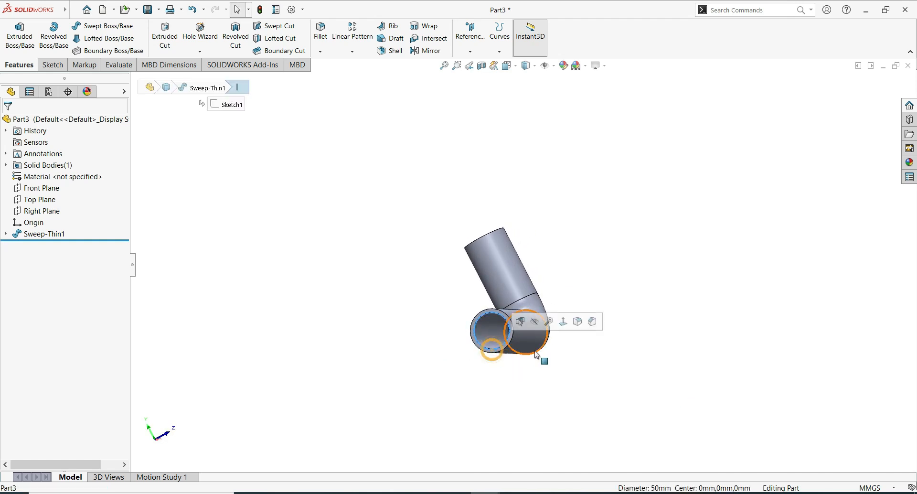
scroll(518, 366, down, 3)
click(518, 308)
click(514, 286)
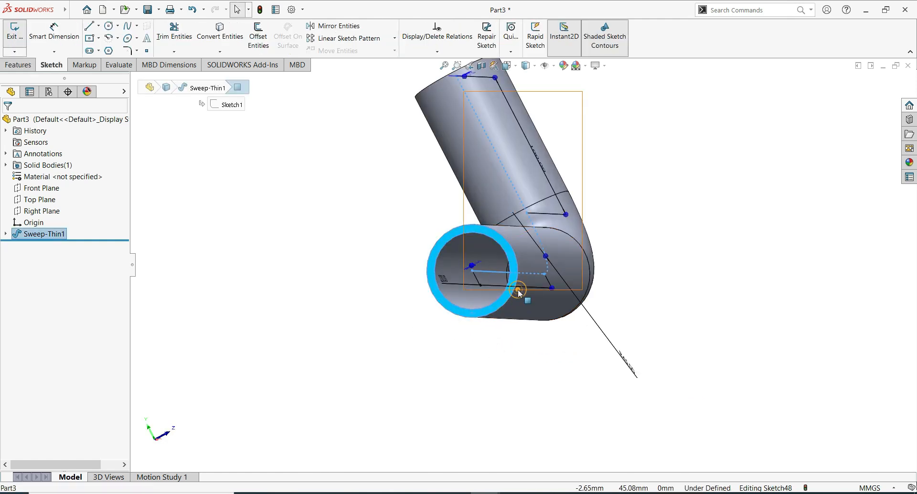
click(523, 378)
click(600, 435)
click(8, 124)
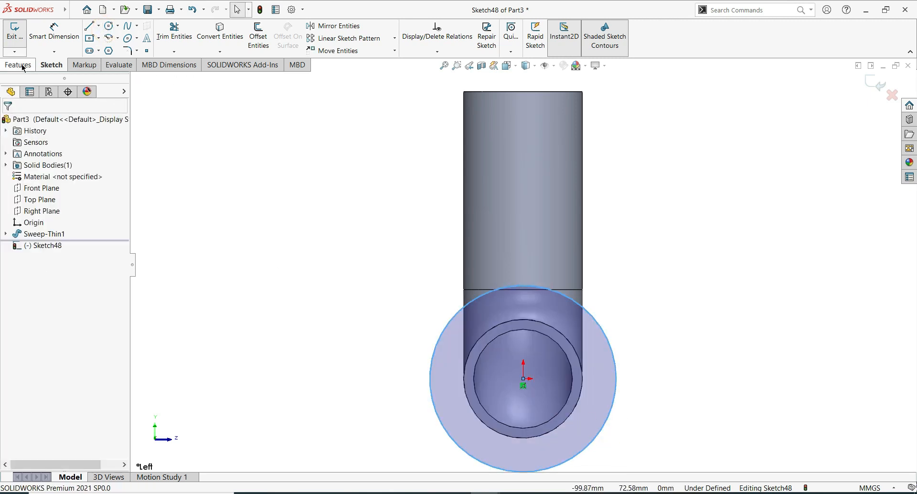
Dimension the flange circle's diameter at 100 mm.
click(54, 34)
click(616, 395)
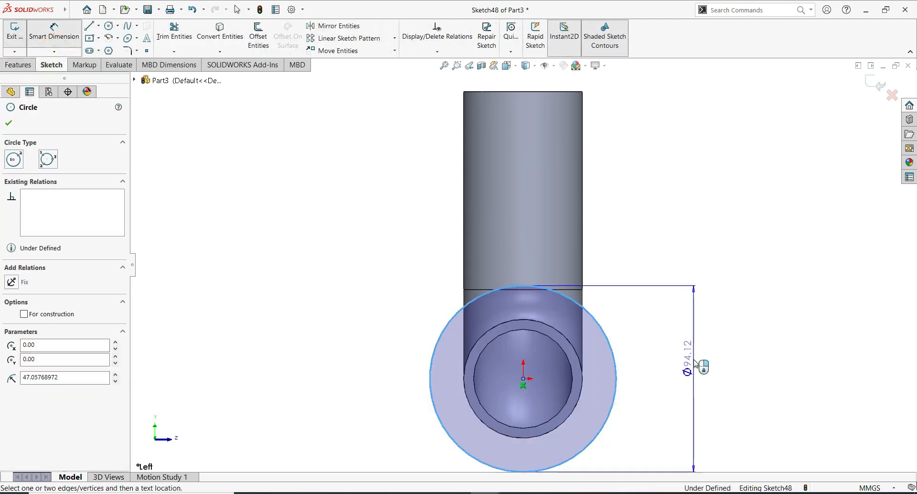
click(696, 363)
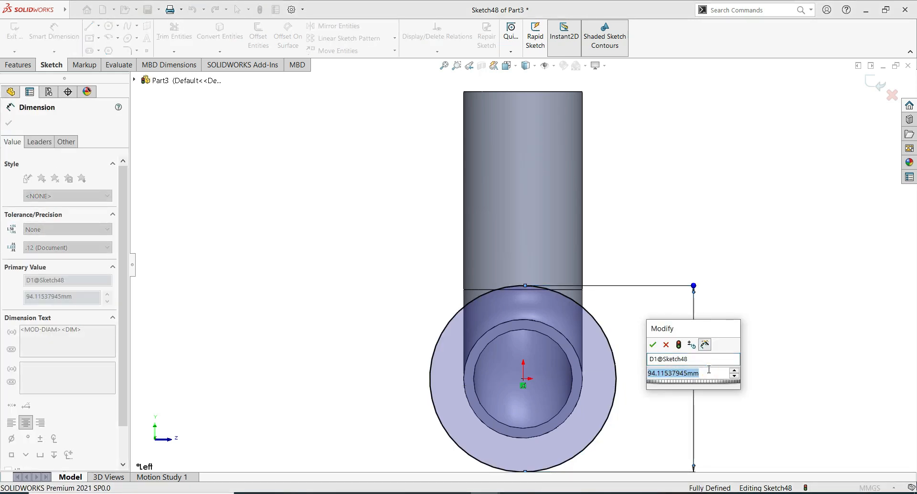
text(100)
key(Return)
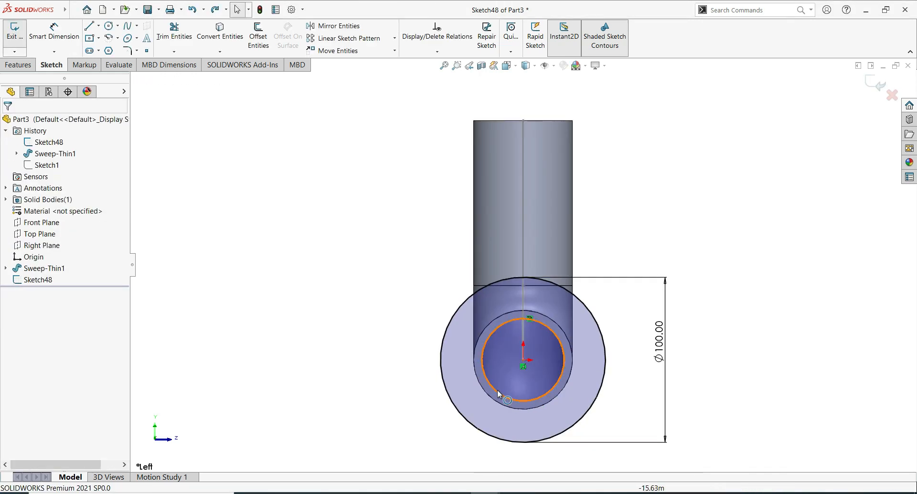
Convert the pipe end's inner 50 mm circular edge into the flange sketch.
click(499, 393)
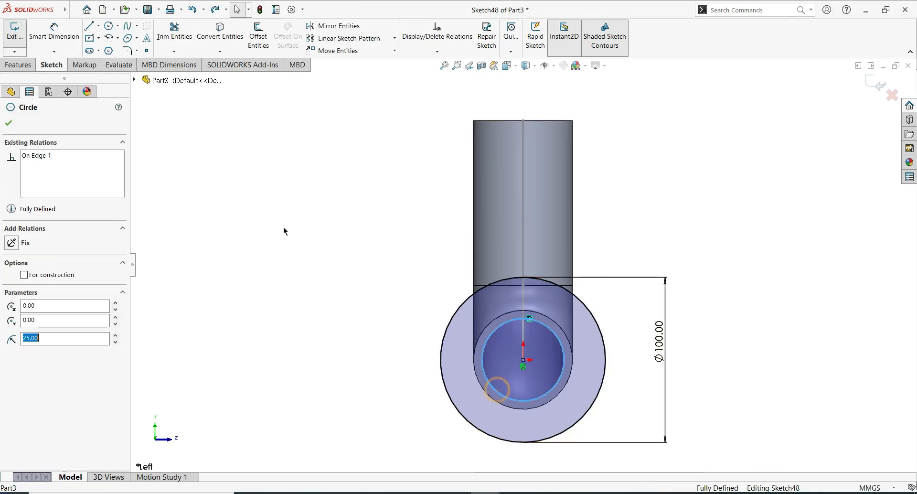
click(220, 33)
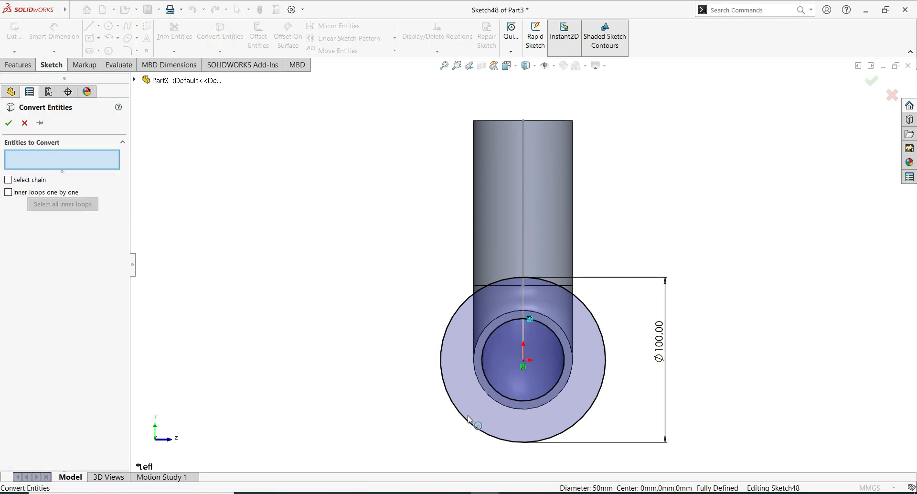
click(9, 123)
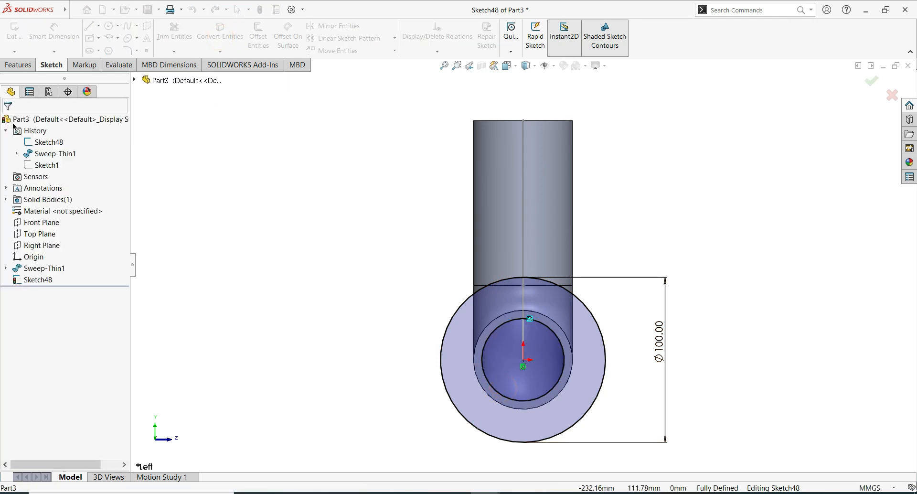
Extrude the ring between the 100 mm circle and the pipe bore as a 10 mm blind boss merged with the pipe.
click(19, 65)
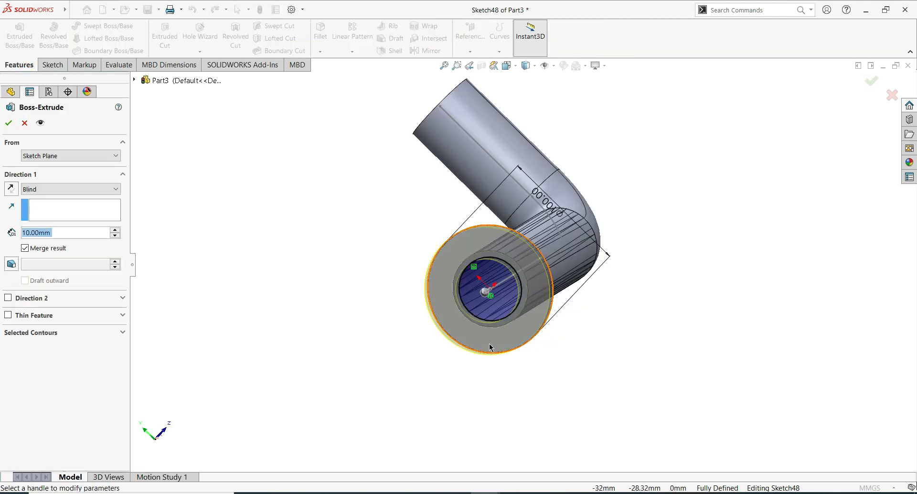
click(490, 343)
click(494, 298)
click(486, 341)
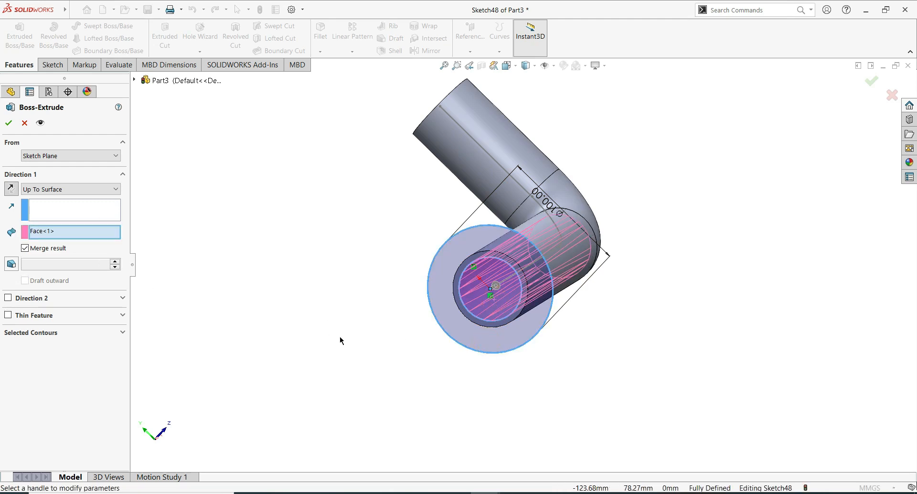
click(88, 190)
click(88, 197)
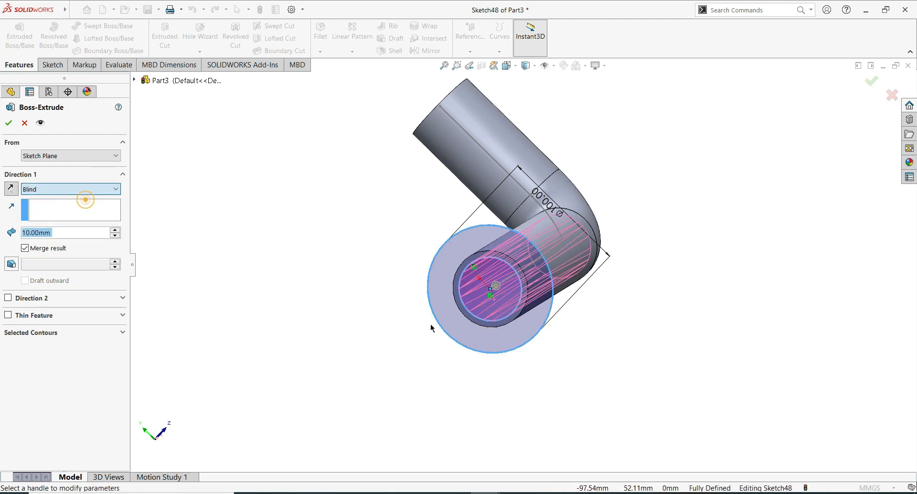
click(471, 330)
middle_drag(332, 327, 364, 352)
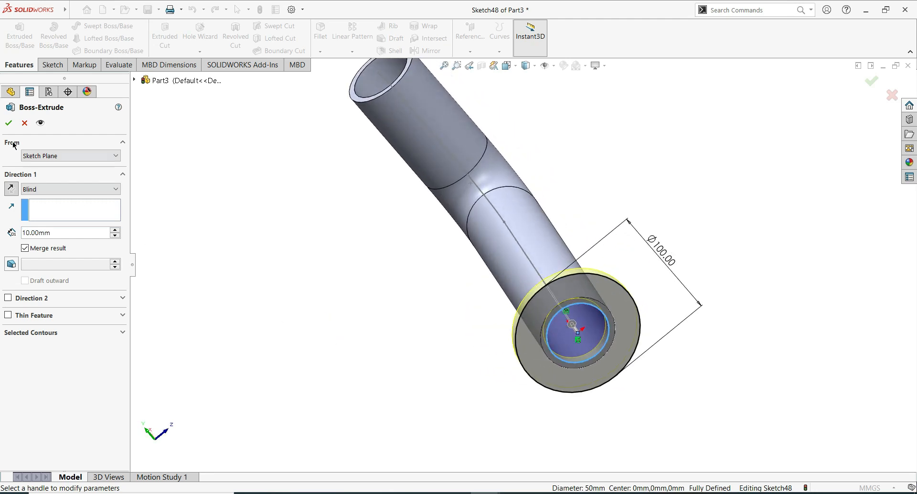
click(10, 125)
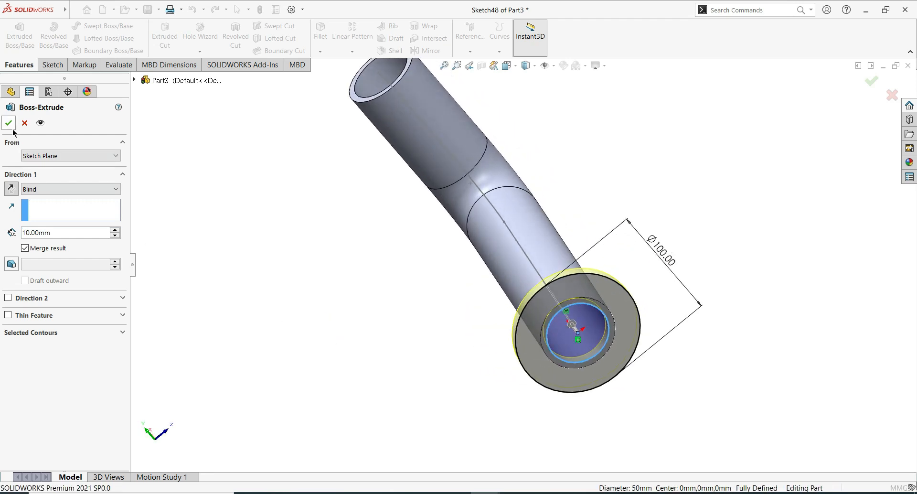
middle_drag(474, 354, 442, 290)
click(483, 353)
middle_drag(482, 353, 482, 432)
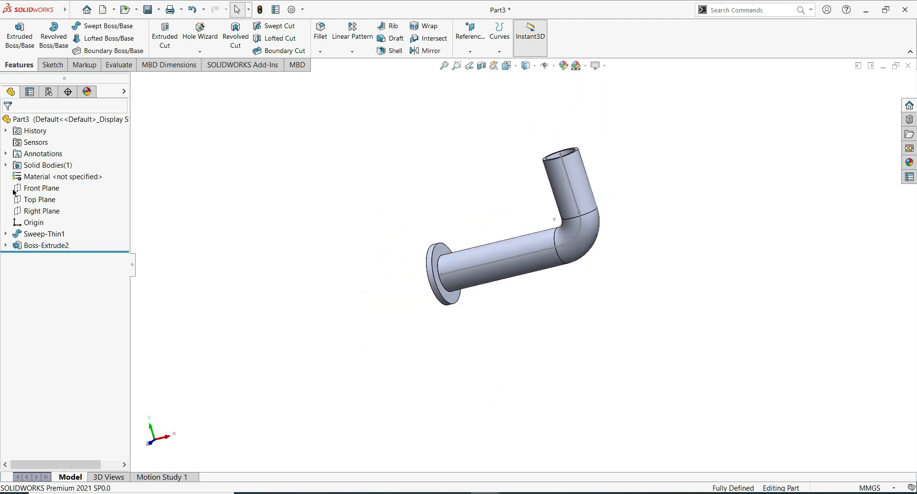
Create a reference plane parallel to the Right Plane, offset 330 mm beyond the pipe's vertical leg.
click(37, 211)
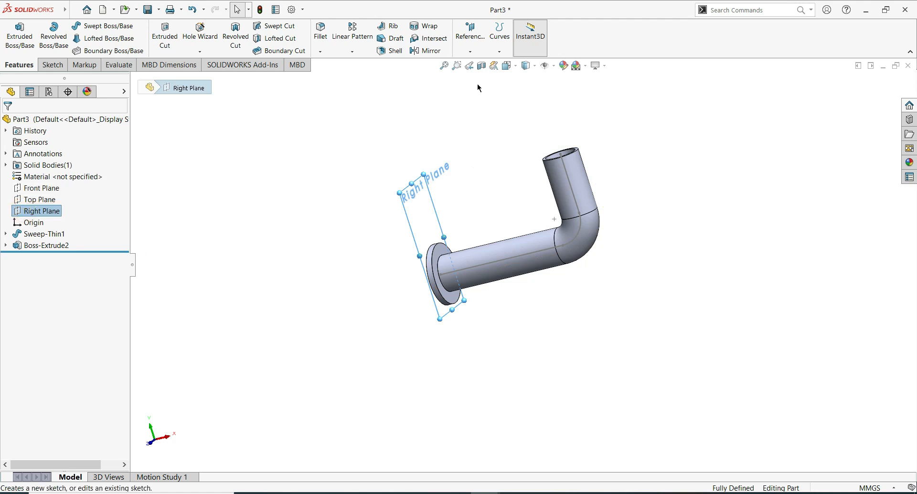
click(470, 51)
click(476, 63)
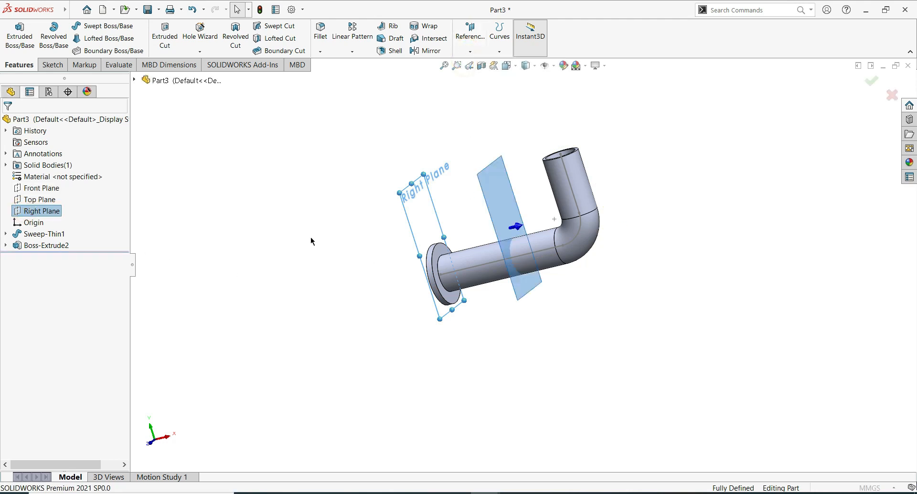
click(120, 270)
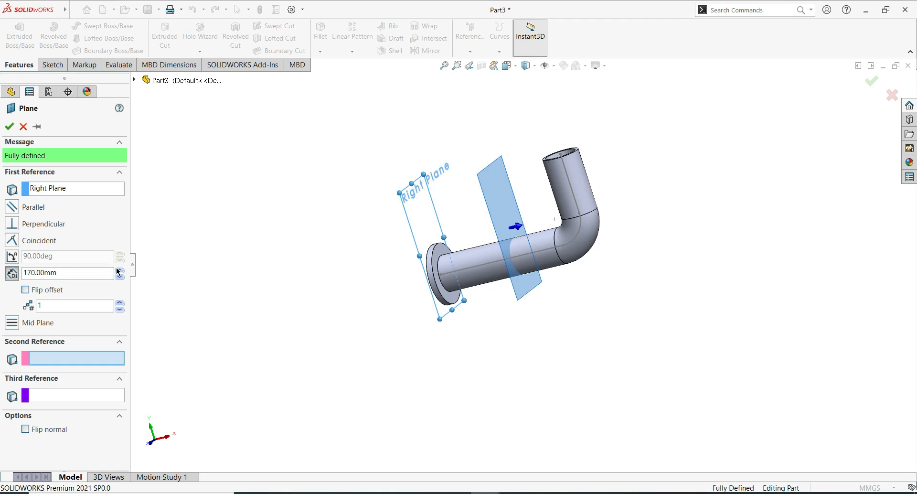
click(121, 268)
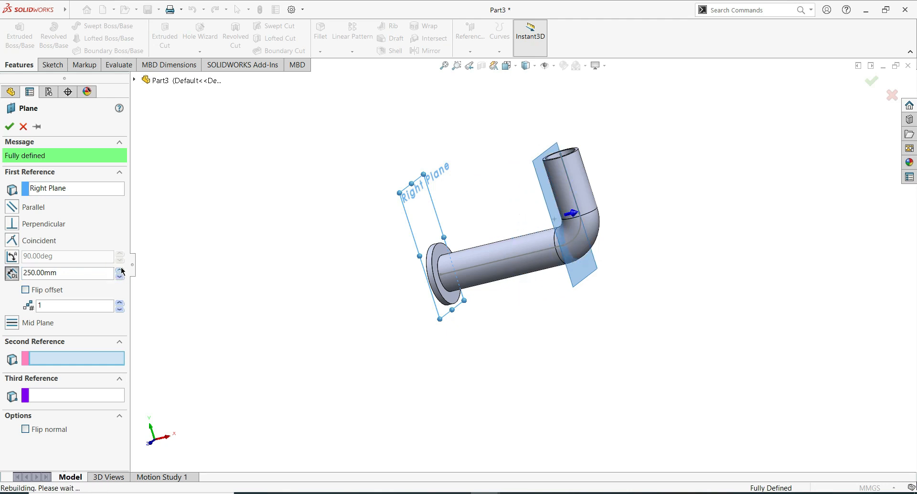
click(12, 129)
On the new plane, sketch a vertical construction line from the flange's lowest point to the middle of the vertical leg's upper edge.
click(618, 234)
click(661, 207)
click(218, 276)
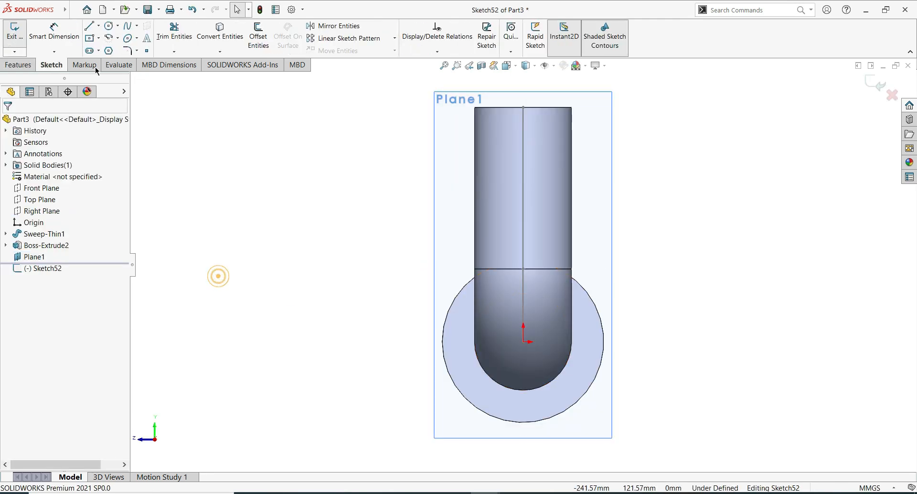
click(99, 28)
click(103, 48)
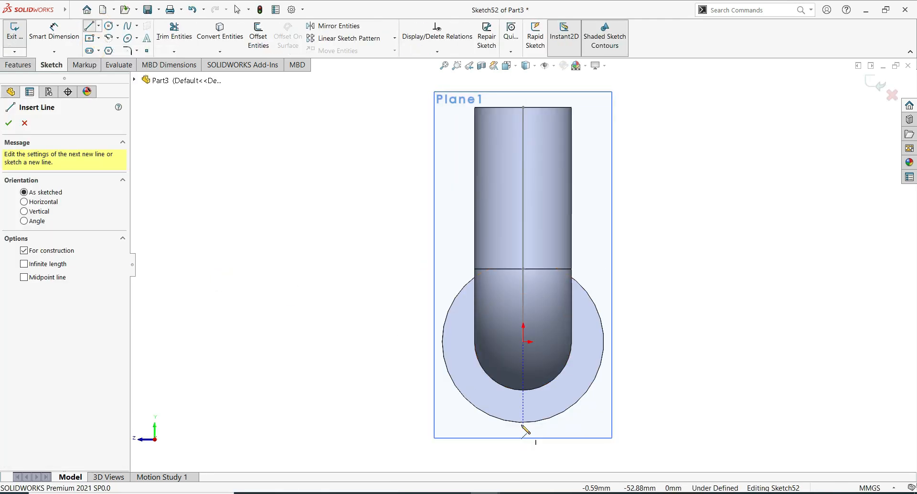
click(524, 422)
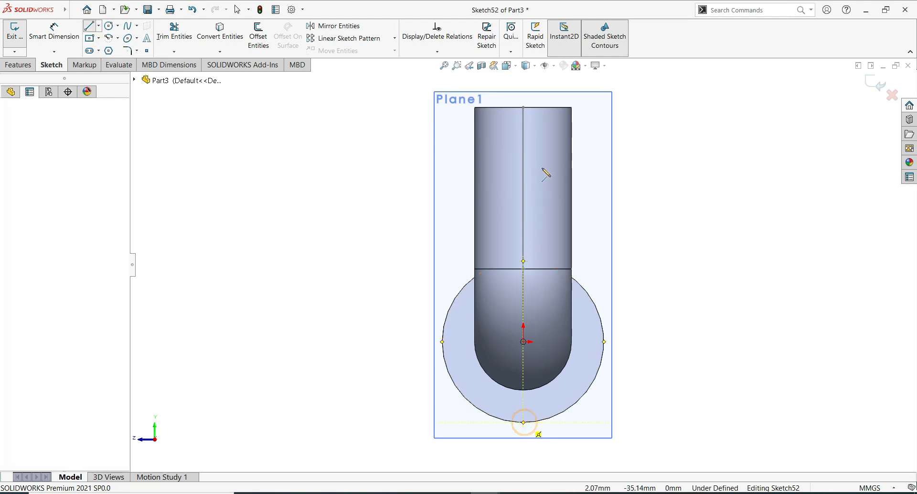
click(524, 108)
click(8, 123)
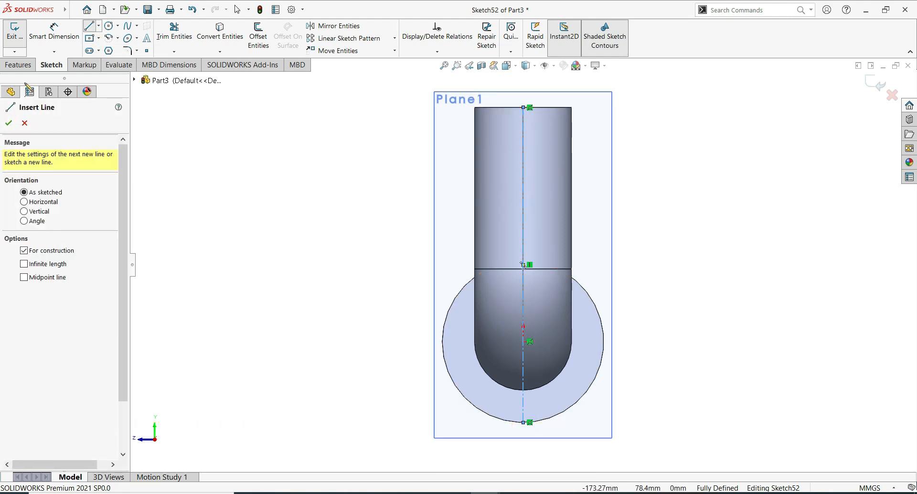
Sketch a circle about 47 mm in diameter, centred on the construction line within the vertical pipe leg's outline.
click(108, 27)
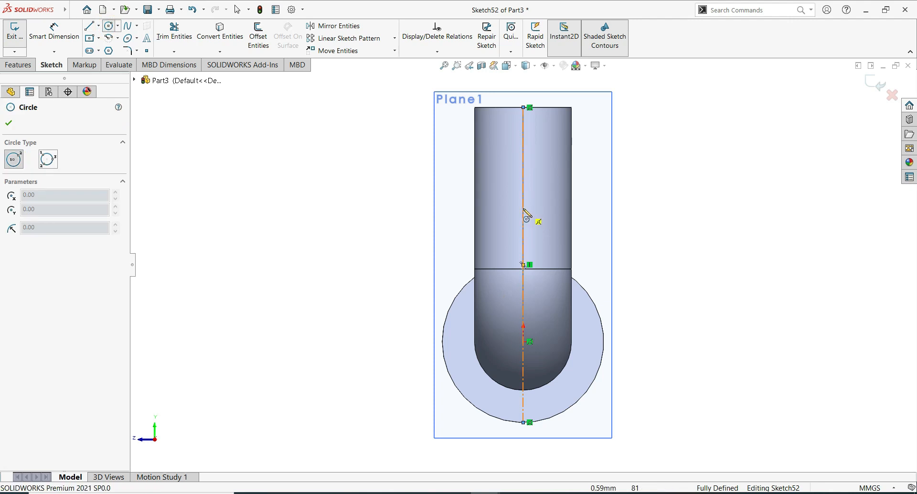
click(524, 208)
click(539, 242)
click(540, 242)
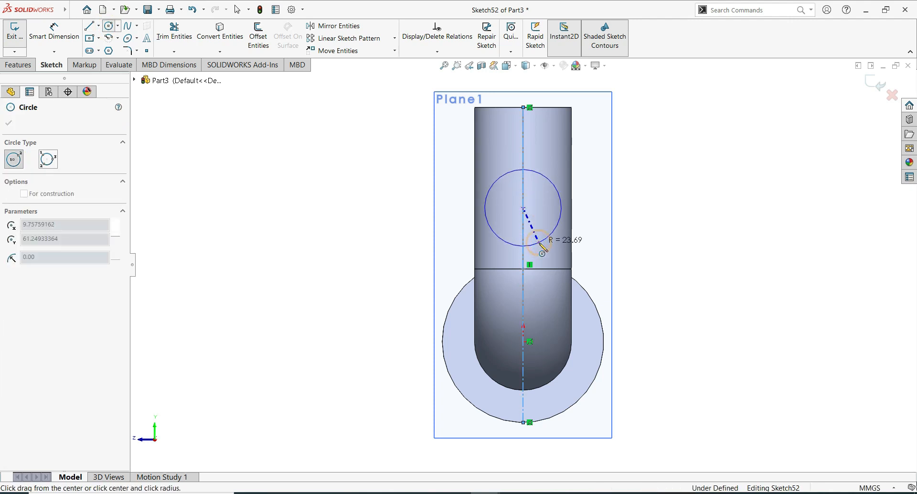
key(Escape)
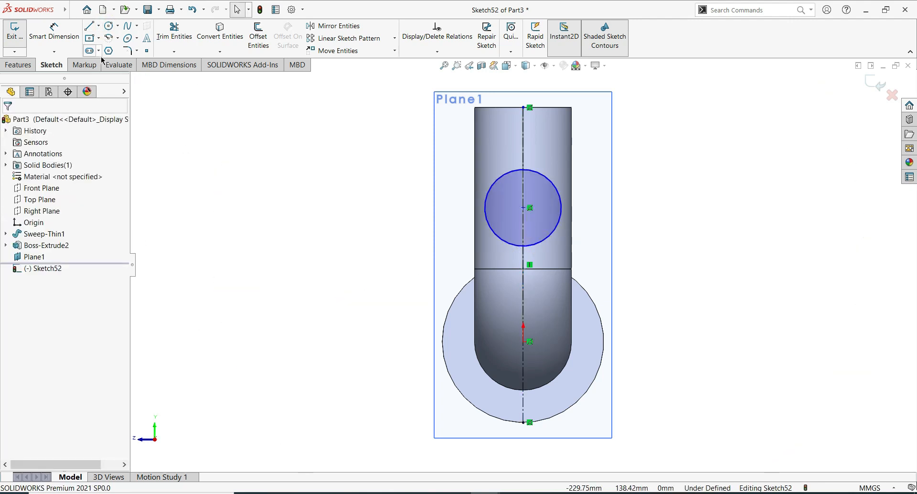
Dimension the vertical distance between the circle's centre and the construction line's upper end.
click(63, 34)
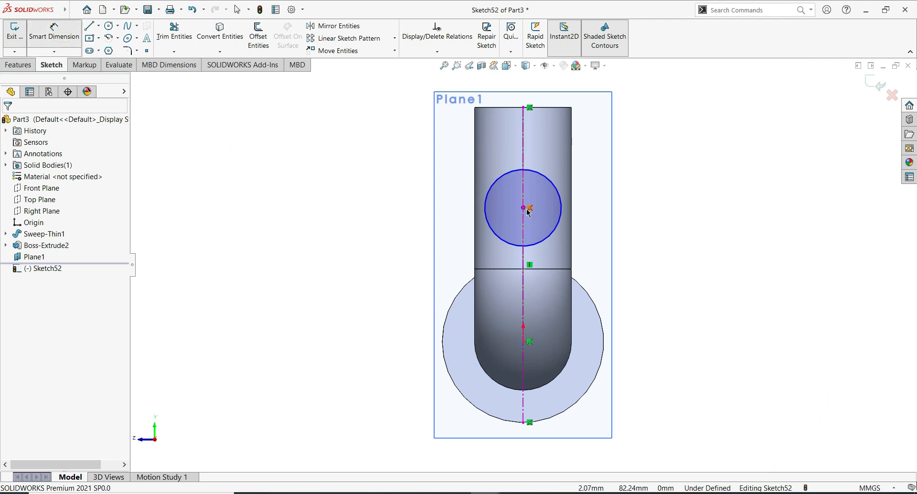
click(524, 209)
click(524, 108)
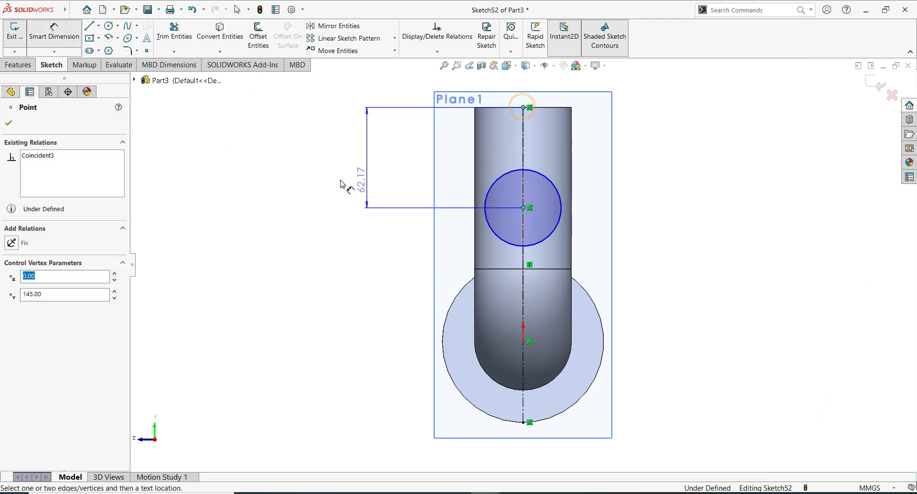
click(338, 181)
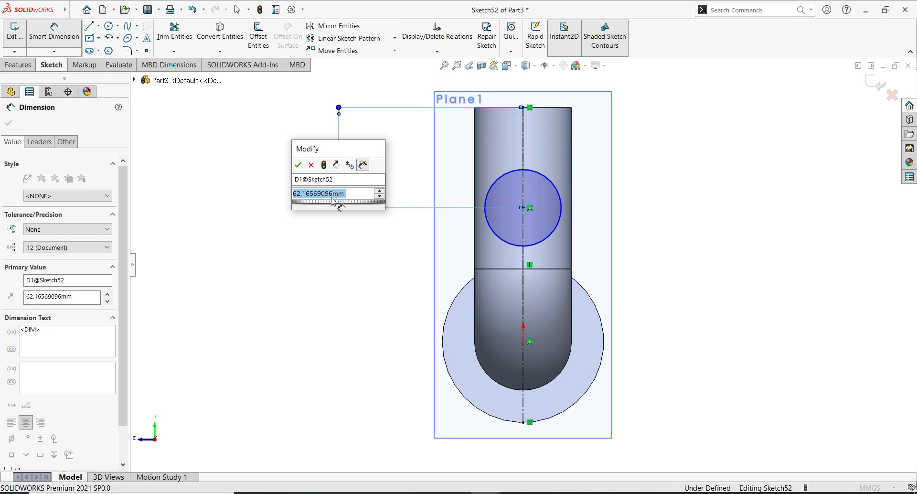
Set the distance between the circle's centre and the construction line's upper end to 60 mm.
click(355, 192)
text(60)
key(Return)
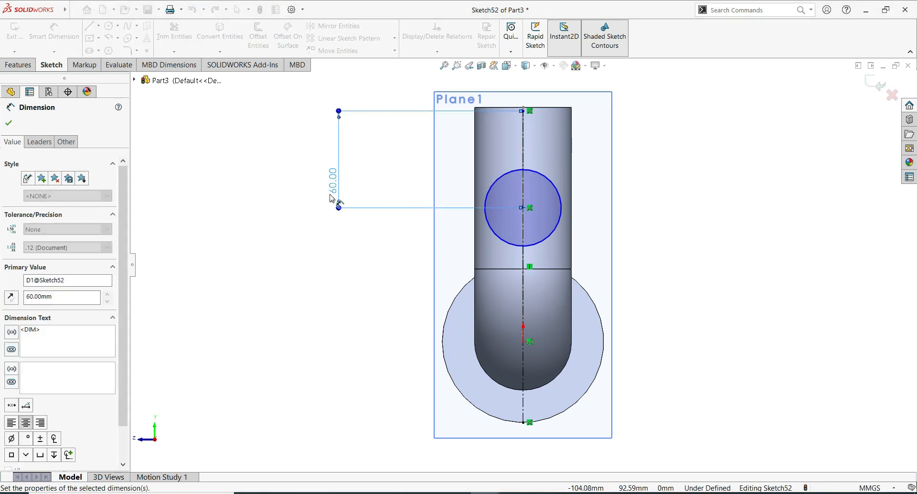
click(8, 124)
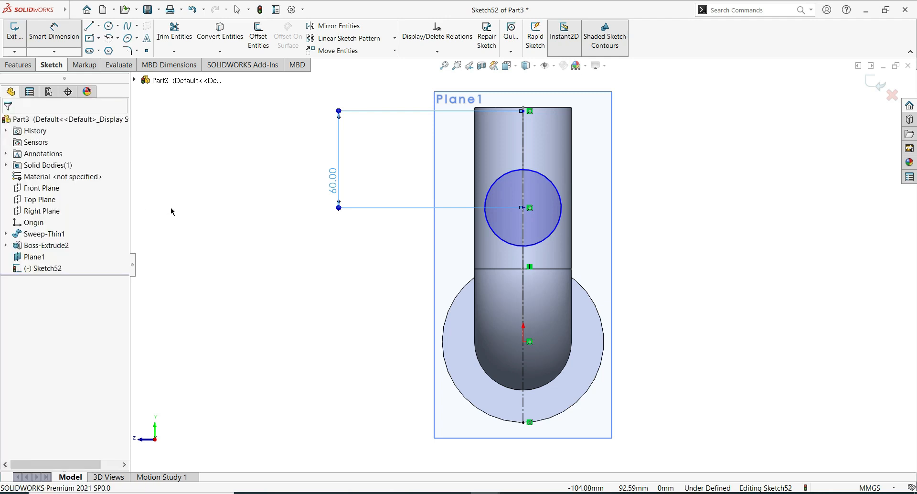
key(Escape)
Undo the last change to the circle's position dimension.
click(20, 65)
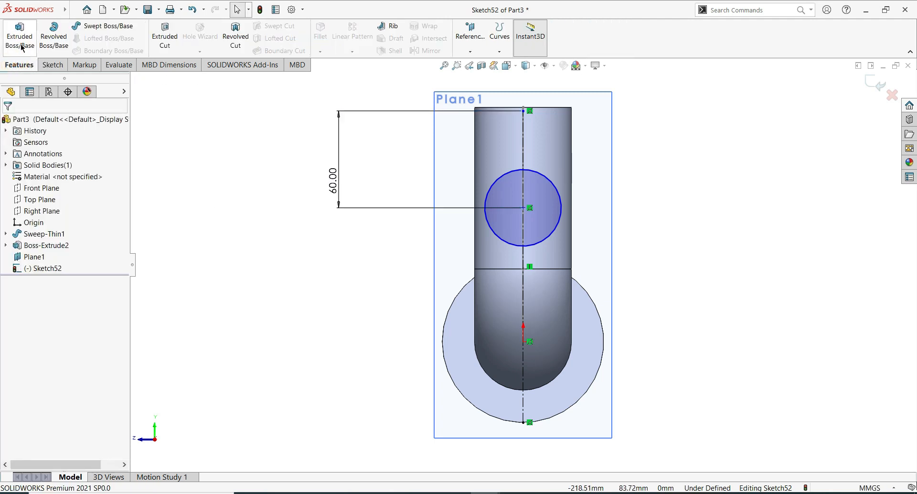
key(Escape)
key(ctrl+z)
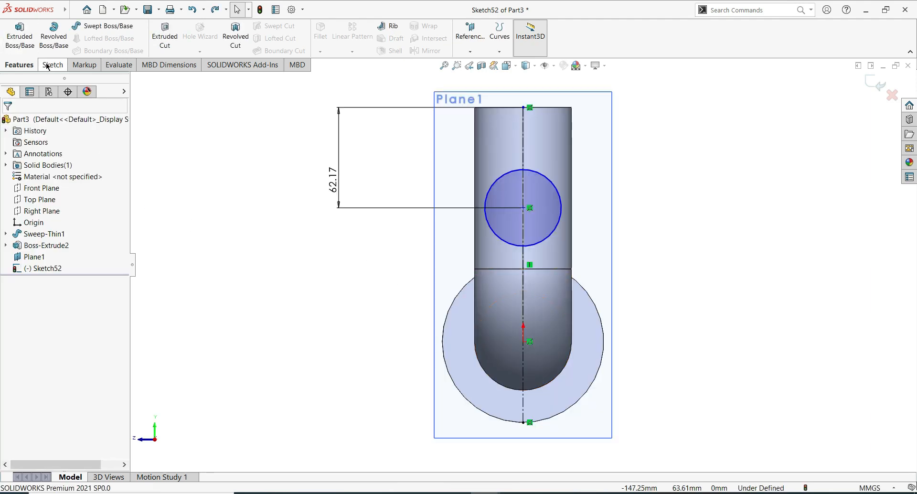
Dimension the circle's diameter at 50 mm.
click(47, 66)
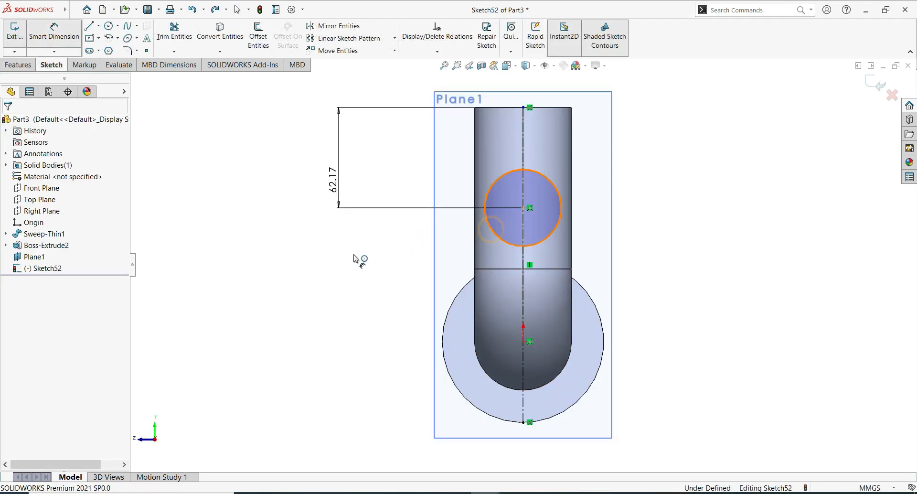
click(334, 269)
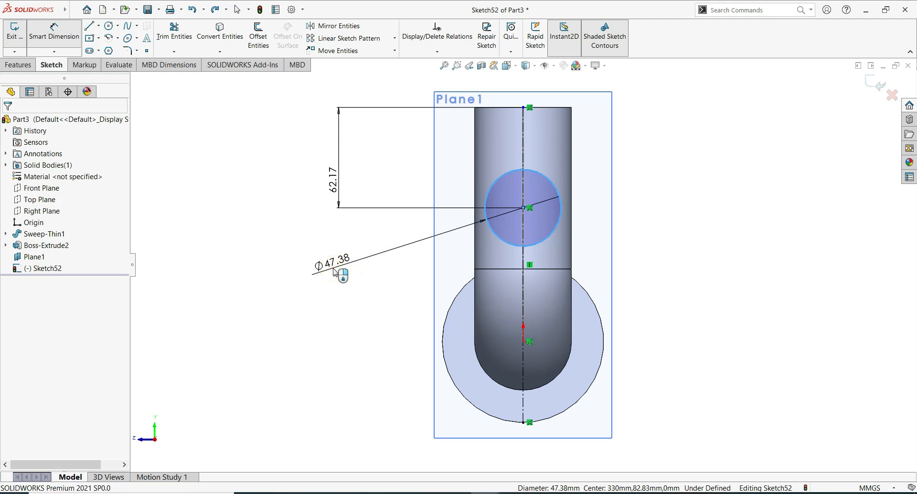
double_click(334, 271)
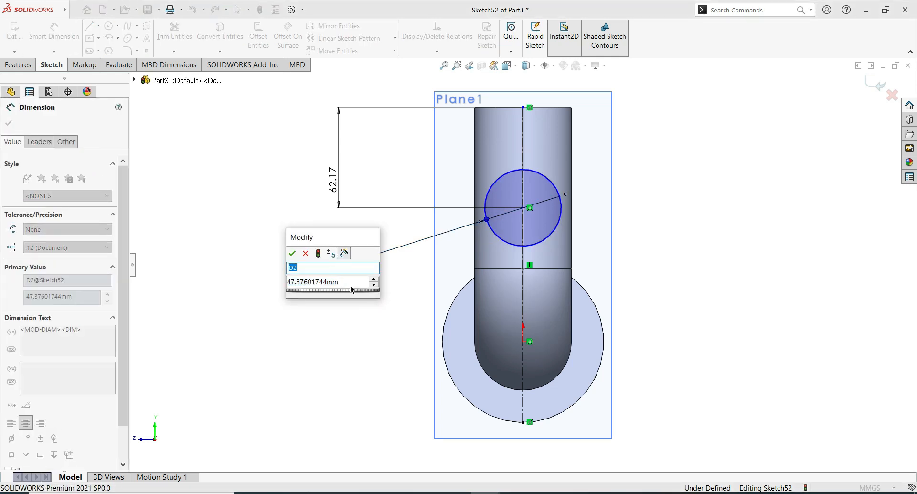
text(50)
key(Return)
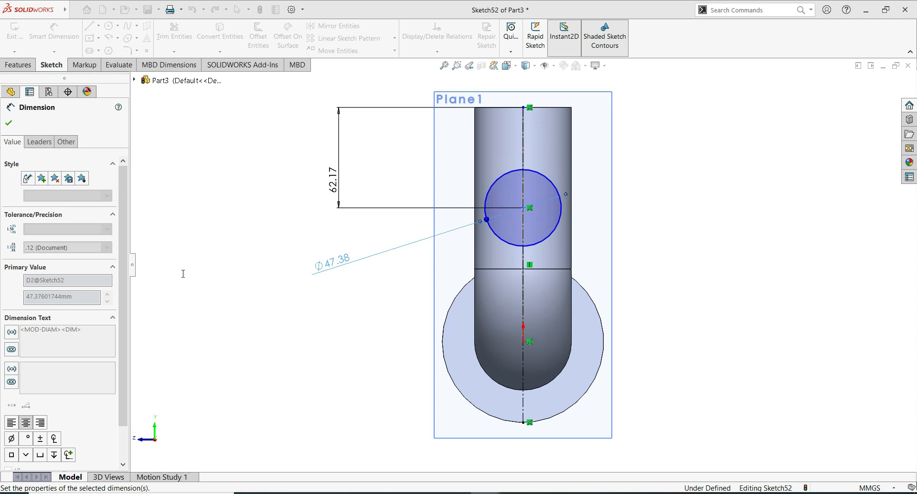
click(256, 311)
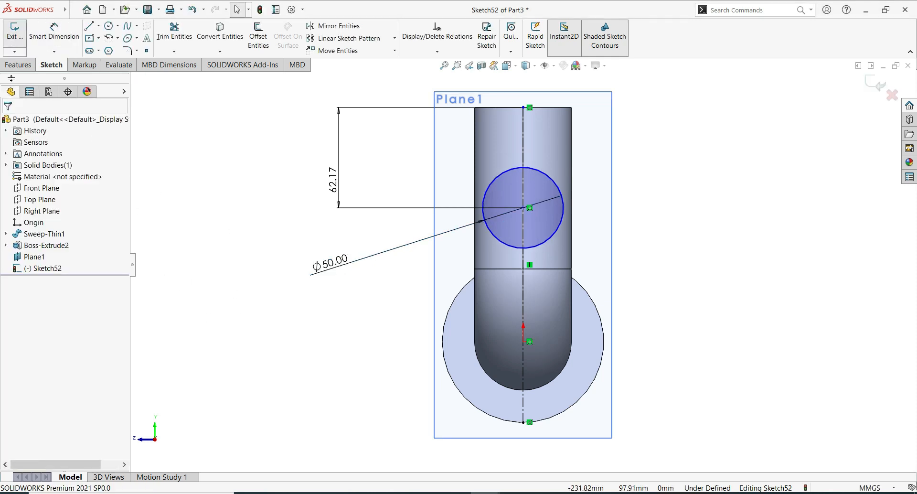
Set up a merged boss extrusion of the 50 mm circle from the sketch plane toward the vertical pipe leg, ending Up To Next.
click(18, 65)
click(20, 43)
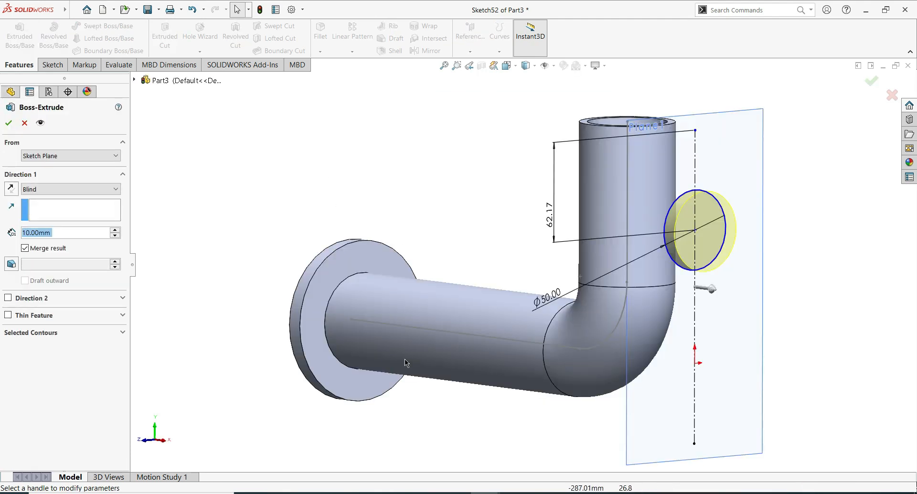
middle_drag(405, 360, 434, 418)
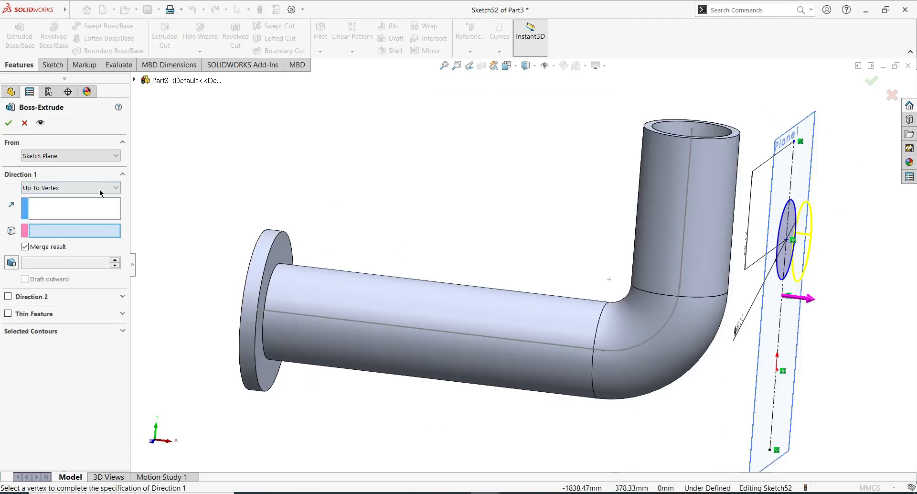
click(100, 190)
click(78, 199)
click(110, 154)
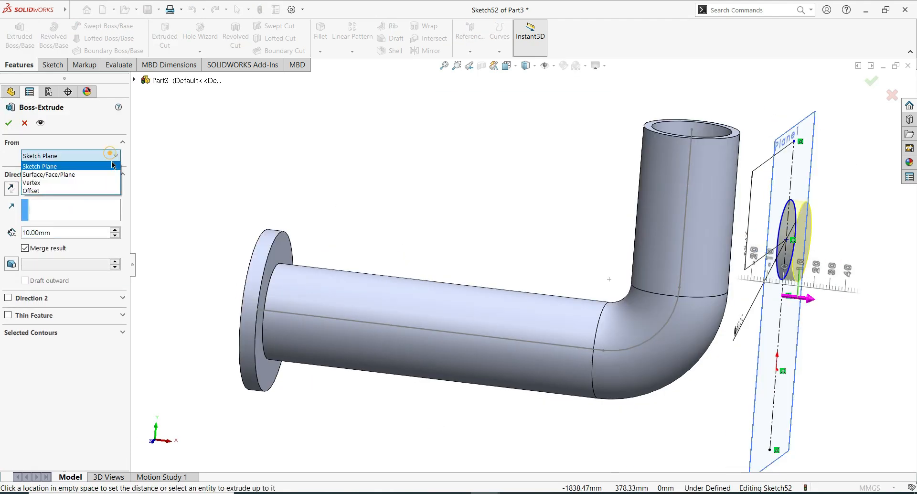
click(171, 180)
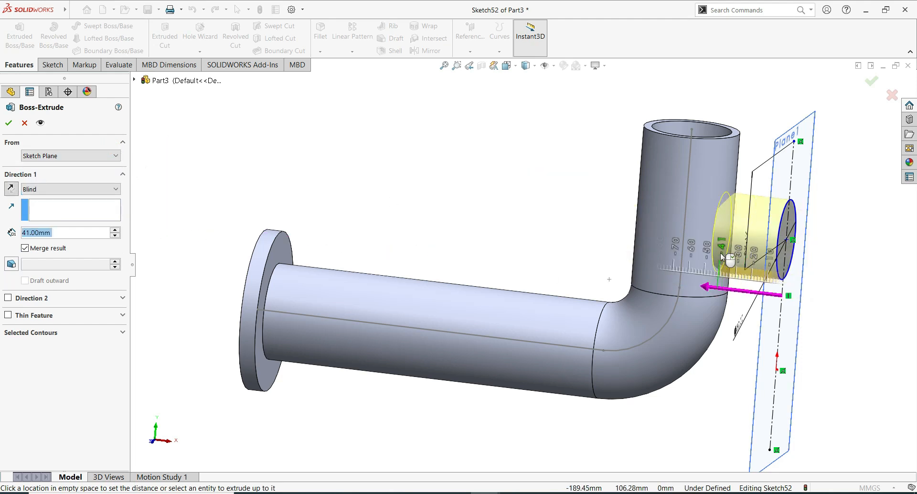
click(708, 256)
click(108, 189)
click(77, 220)
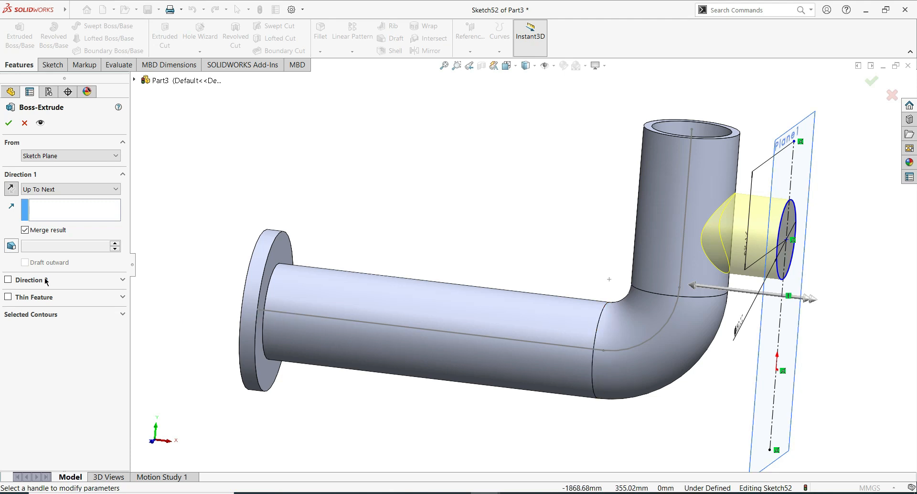
Add a 50 mm blind second direction without a thin feature and finish the solid branch extrusion.
click(9, 280)
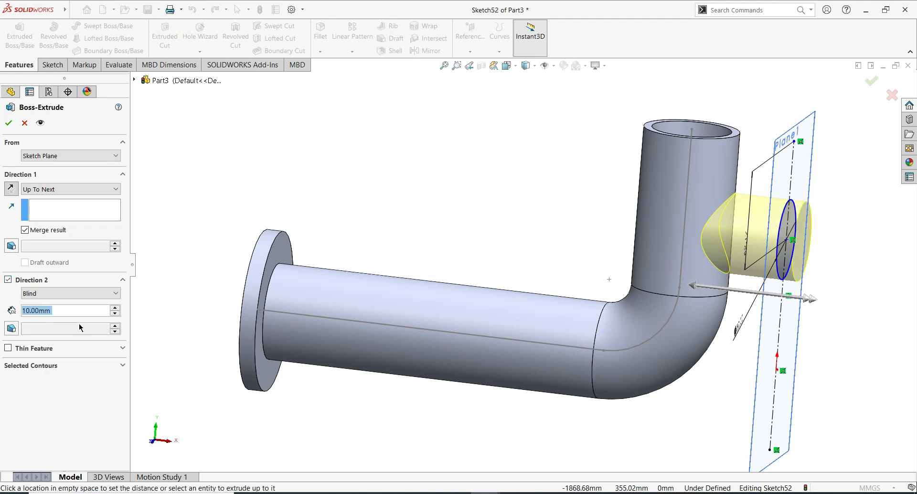
text(50)
key(Return)
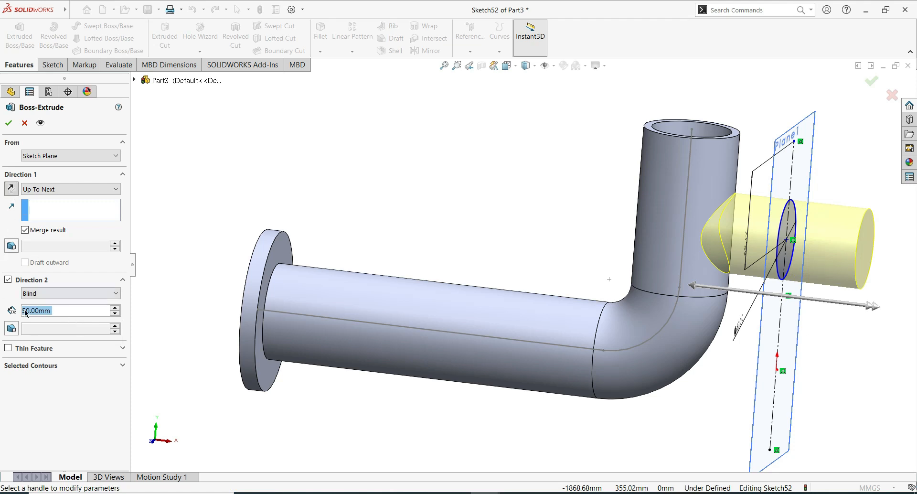
click(8, 349)
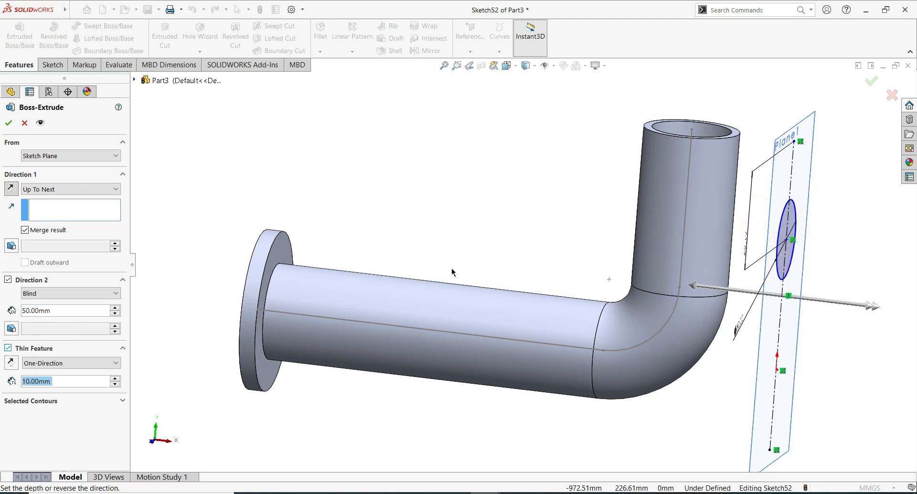
click(10, 347)
middle_drag(440, 225, 200, 294)
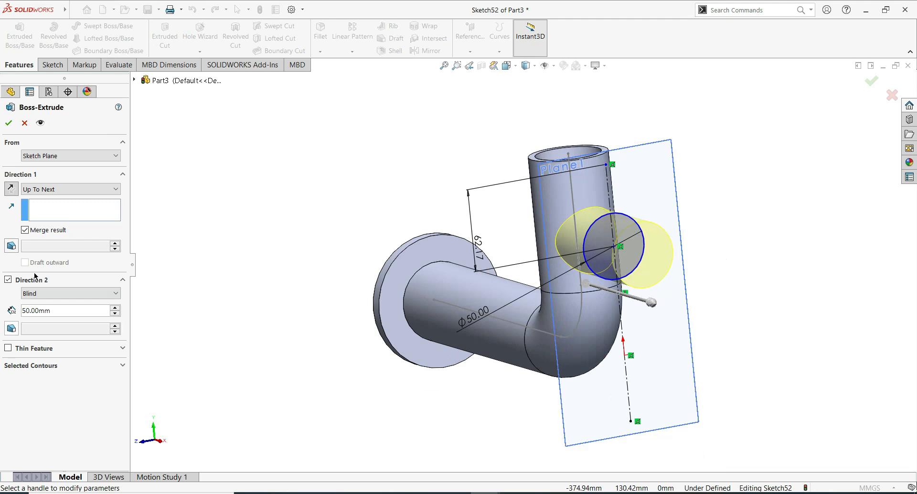
click(9, 123)
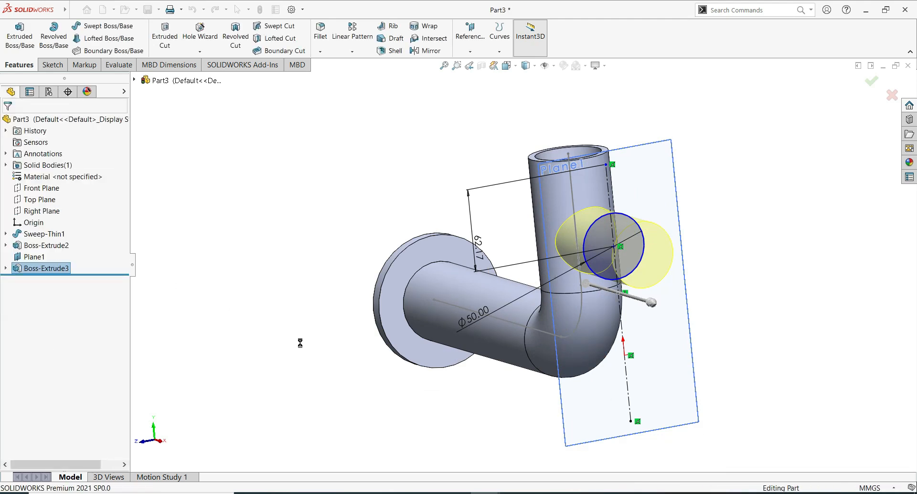
On the side branch's flat end face, sketch a circle about 32 mm in diameter concentric with the branch.
middle_drag(387, 377, 547, 393)
click(598, 406)
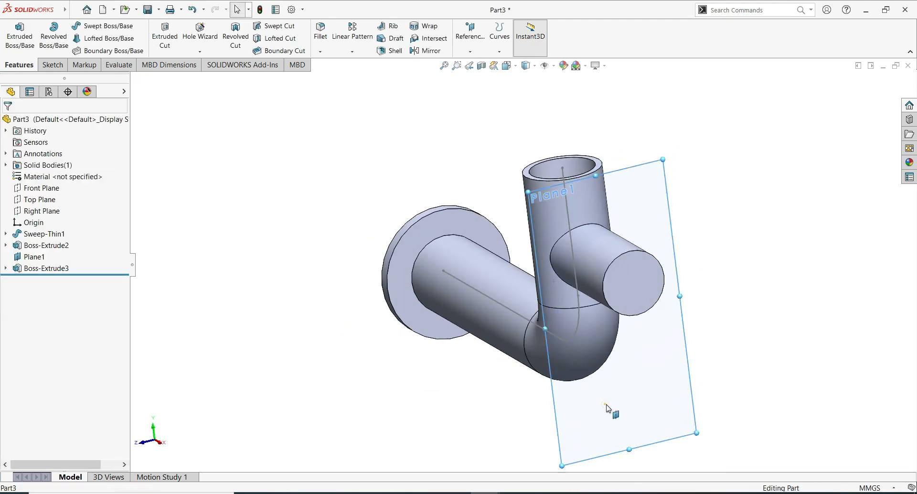
click(741, 352)
click(641, 301)
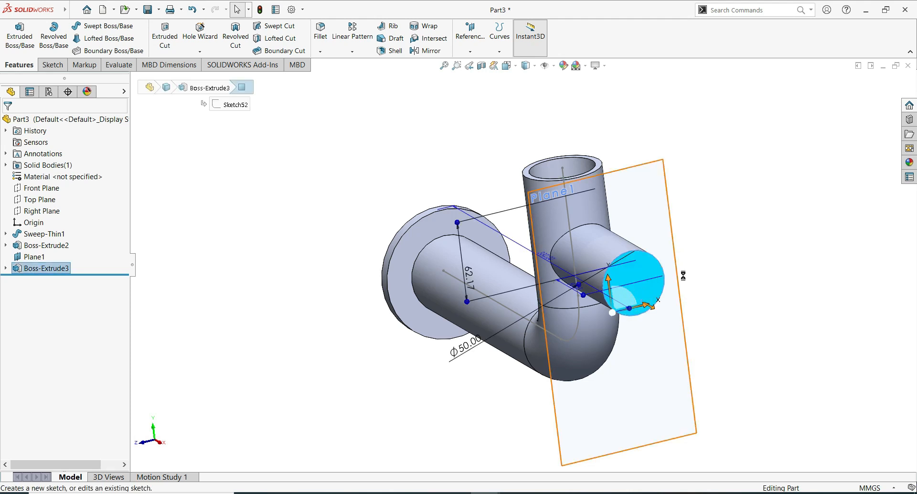
click(668, 275)
click(678, 304)
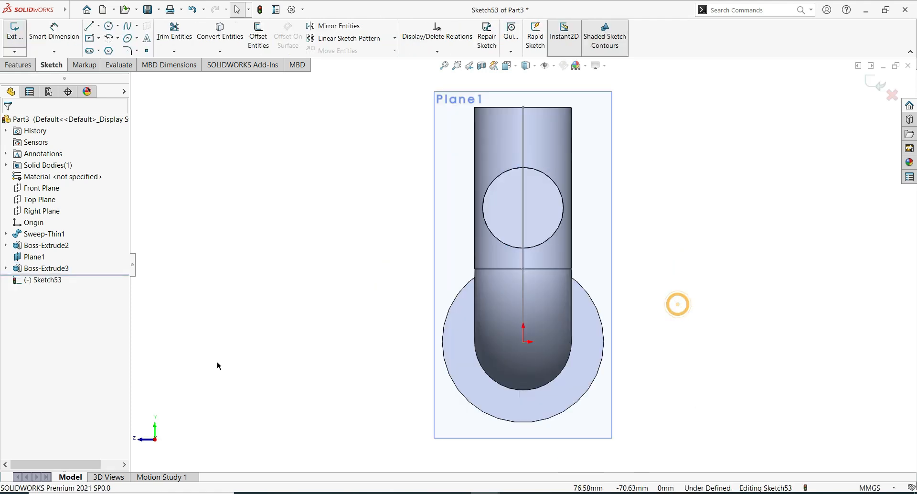
click(109, 28)
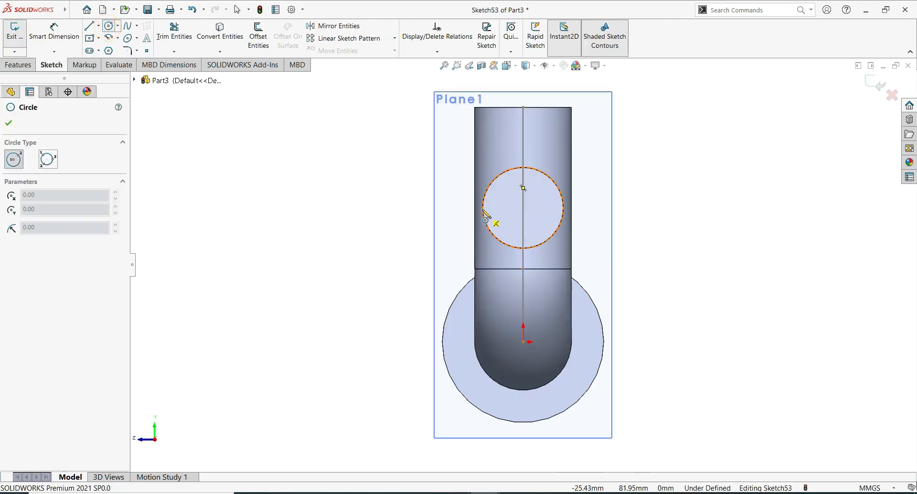
click(523, 208)
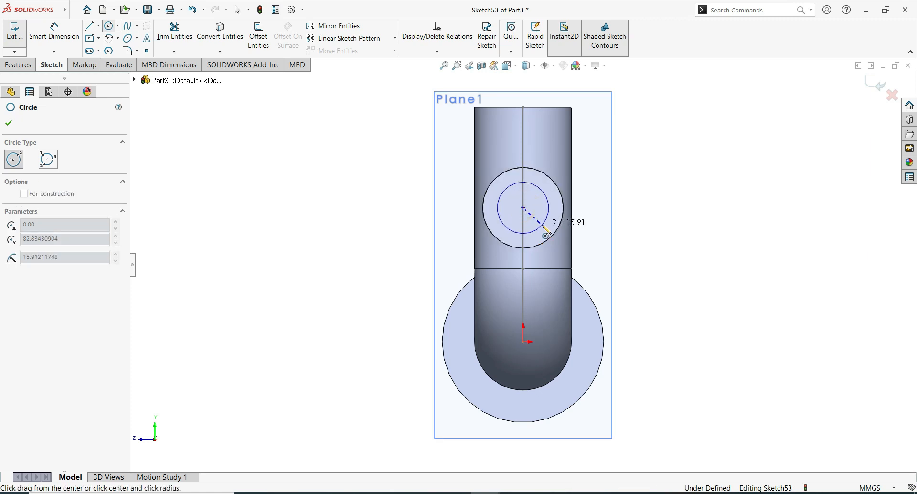
click(542, 226)
click(9, 123)
Dimension the diameter of the circle on the branch's end face at 40 mm.
click(53, 42)
click(542, 226)
click(309, 226)
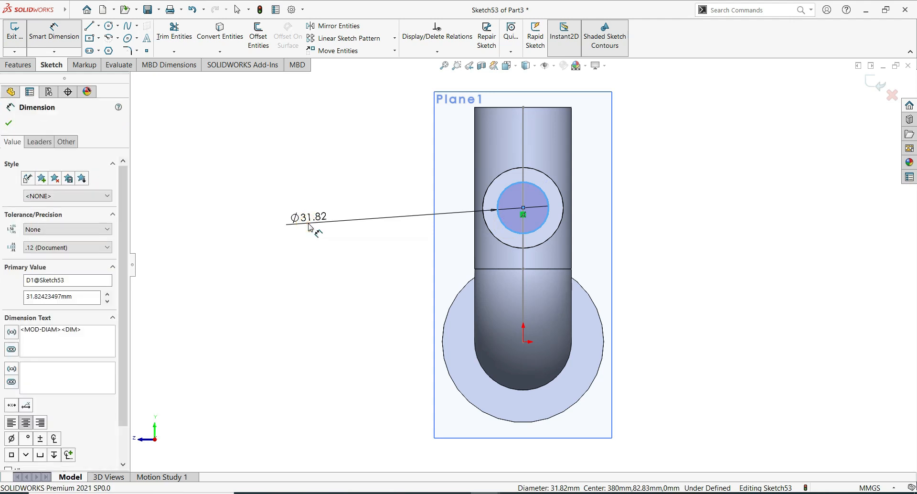
text(40)
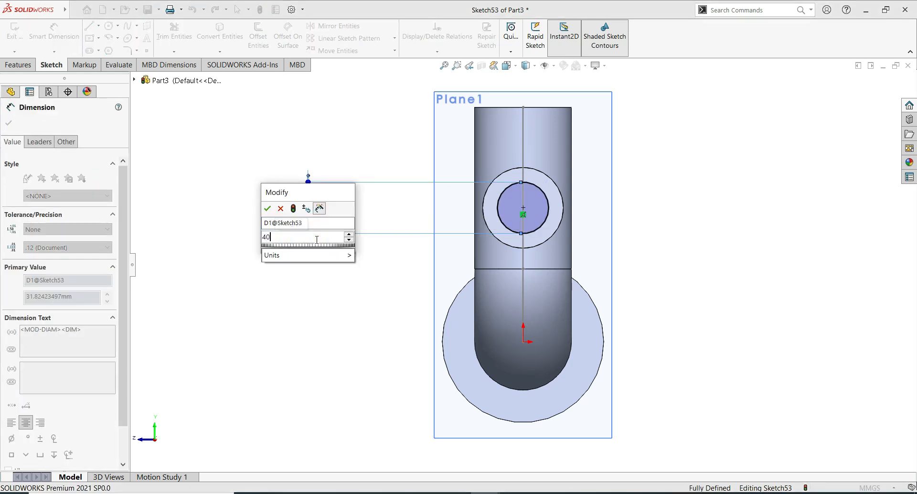
key(Return)
click(8, 123)
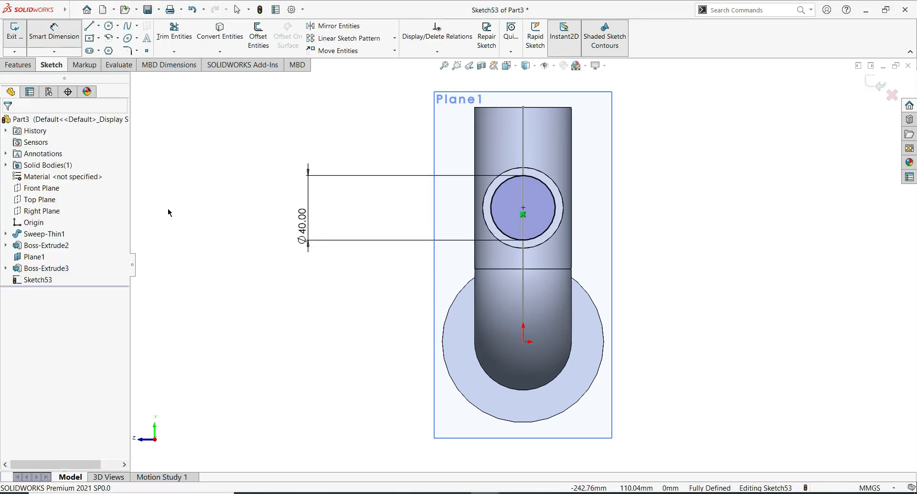
Cut-extrude the 40 mm circle from the sketch plane, using Up To Surface with the vertical leg's inner face.
click(18, 65)
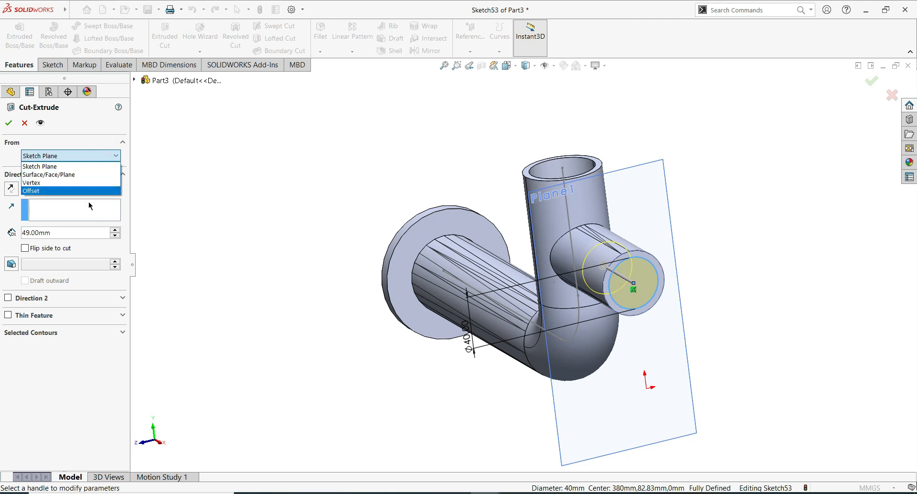
click(162, 218)
click(104, 189)
click(42, 240)
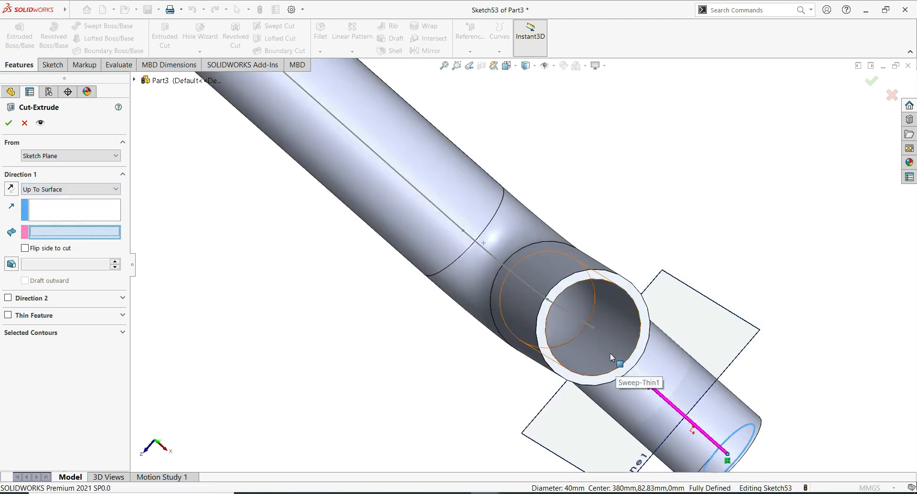
click(613, 362)
click(8, 123)
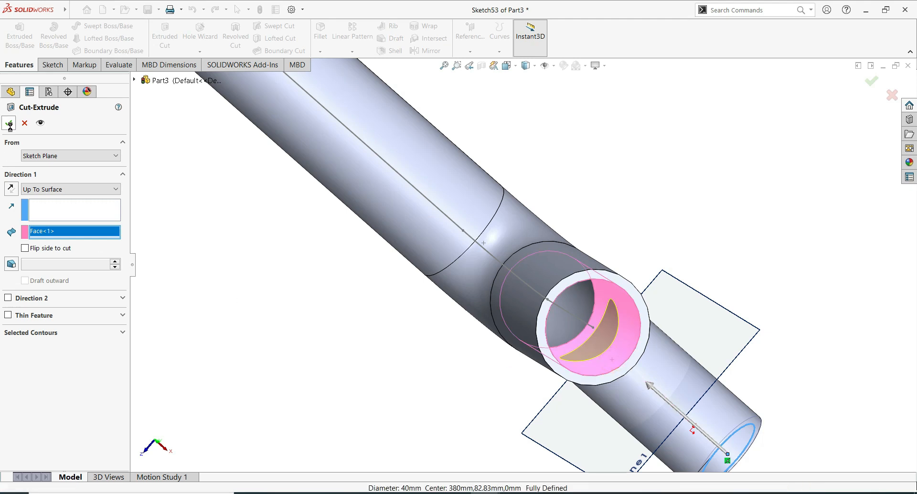
Hide the offset reference plane Plane1.
middle_drag(446, 369, 371, 388)
middle_drag(426, 392, 342, 301)
click(340, 295)
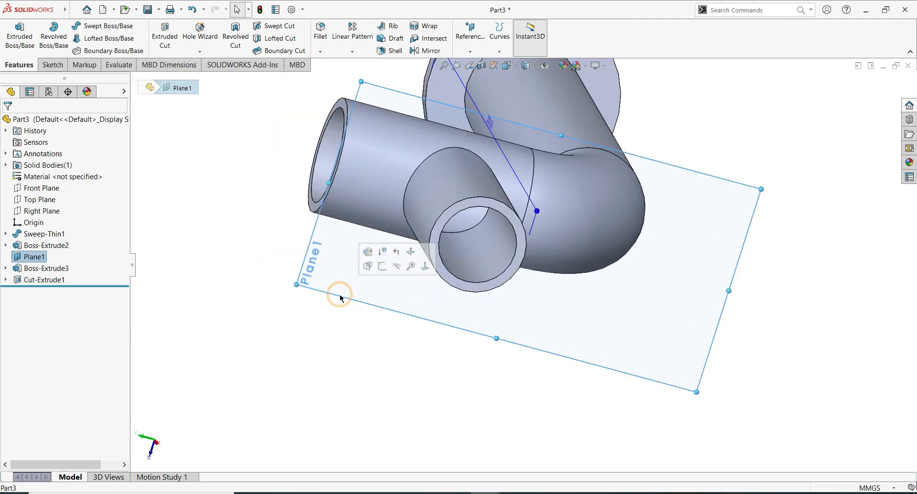
right_click(340, 298)
click(444, 362)
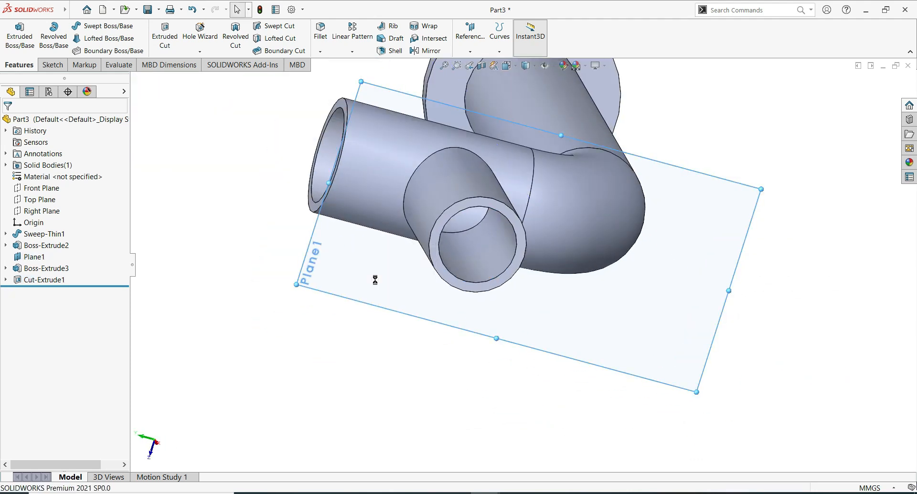
On the flange's outer face, sketch a circle about 77 mm in diameter centred on the origin.
mouse_move(423, 357)
middle_down()
mouse_move(431, 354)
mouse_move(423, 264)
mouse_move(416, 314)
mouse_move(447, 344)
mouse_move(521, 362)
mouse_move(543, 211)
mouse_move(552, 278)
mouse_move(628, 321)
middle_up()
click(505, 283)
click(545, 255)
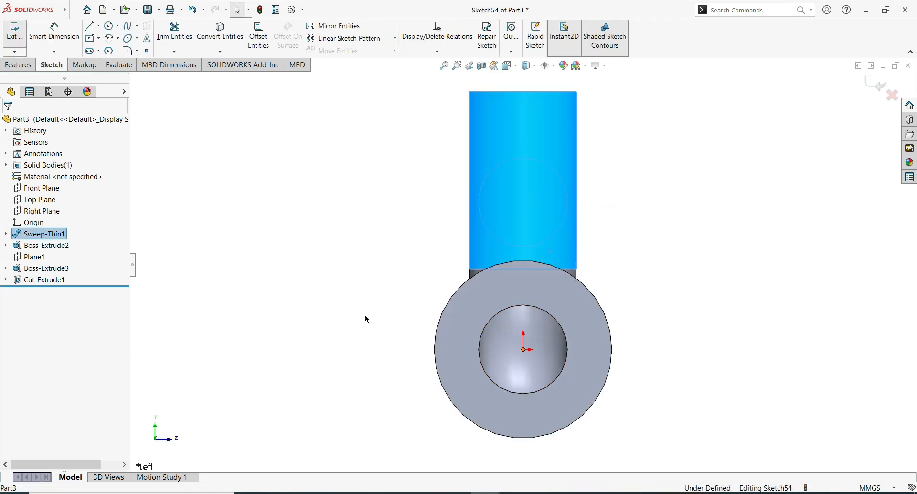
click(330, 300)
click(107, 27)
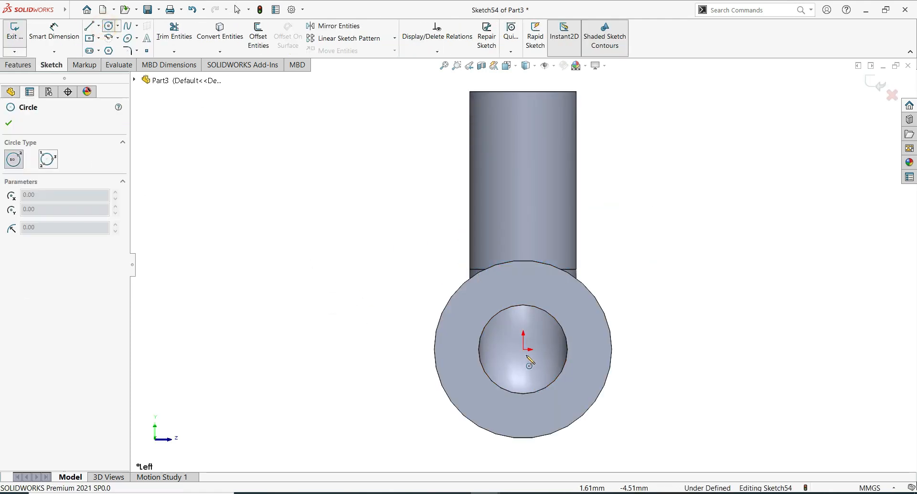
click(524, 350)
click(568, 400)
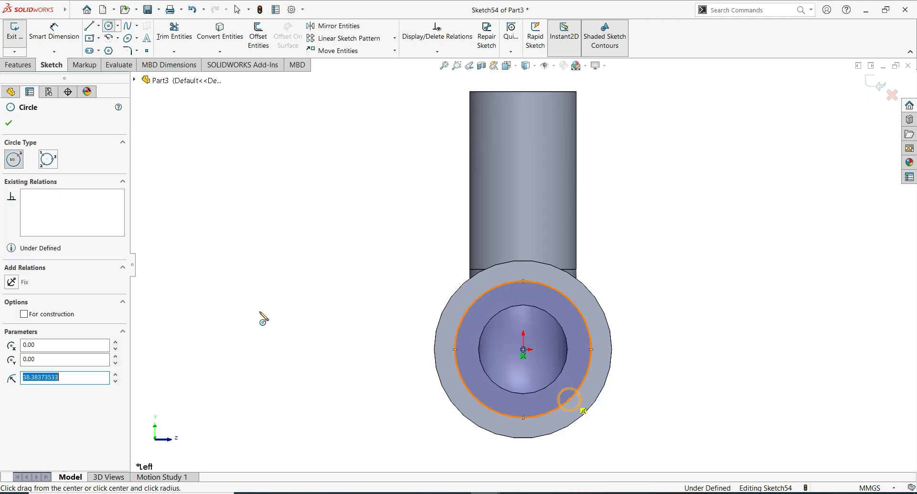
click(9, 125)
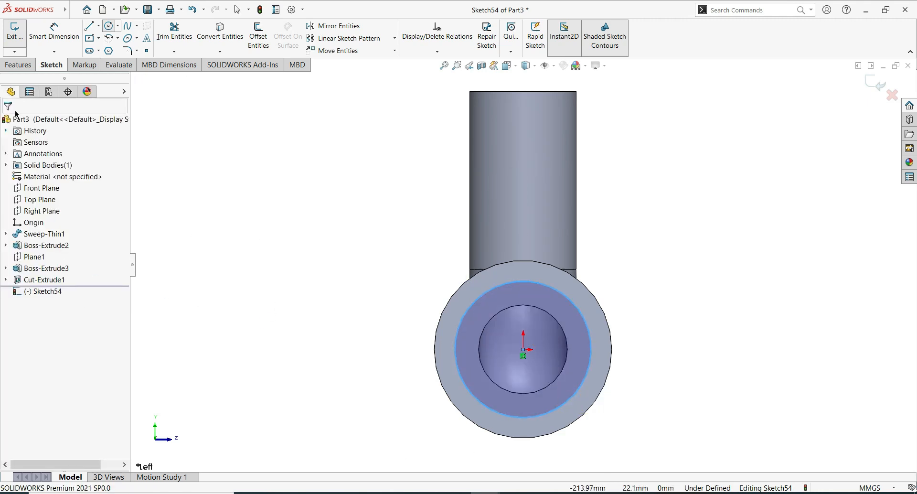
Dimension the flange circle's diameter at 80 mm and convert the circle to construction geometry.
click(464, 380)
click(310, 328)
click(312, 328)
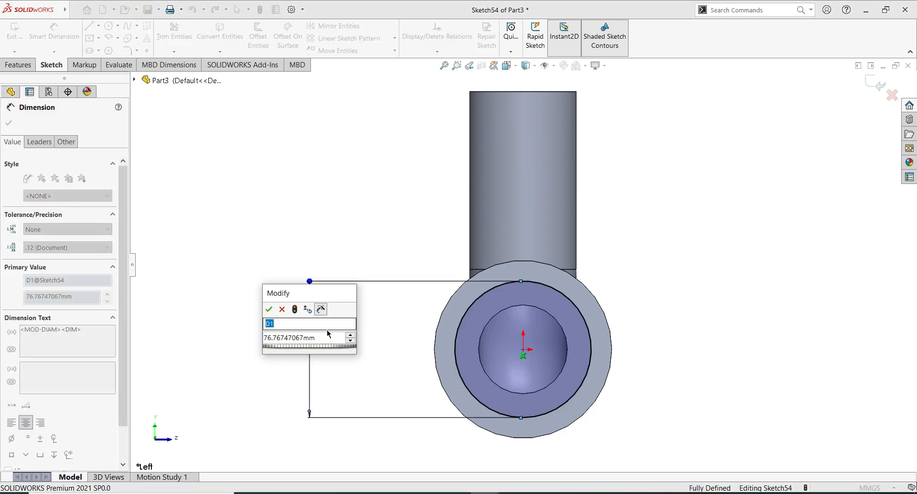
text(80)
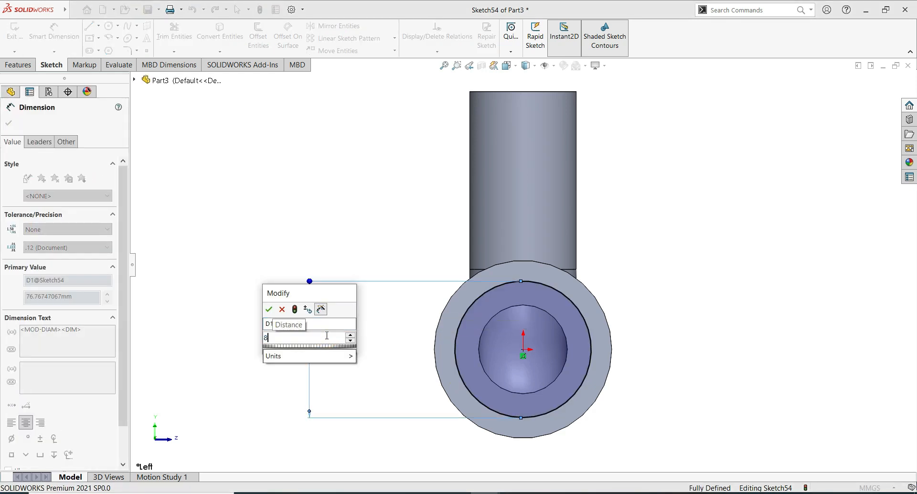
key(Return)
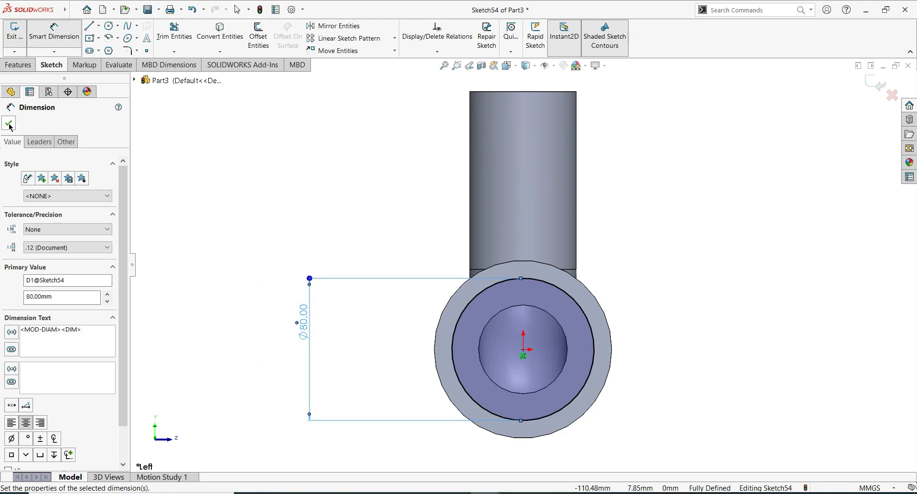
click(9, 123)
click(463, 384)
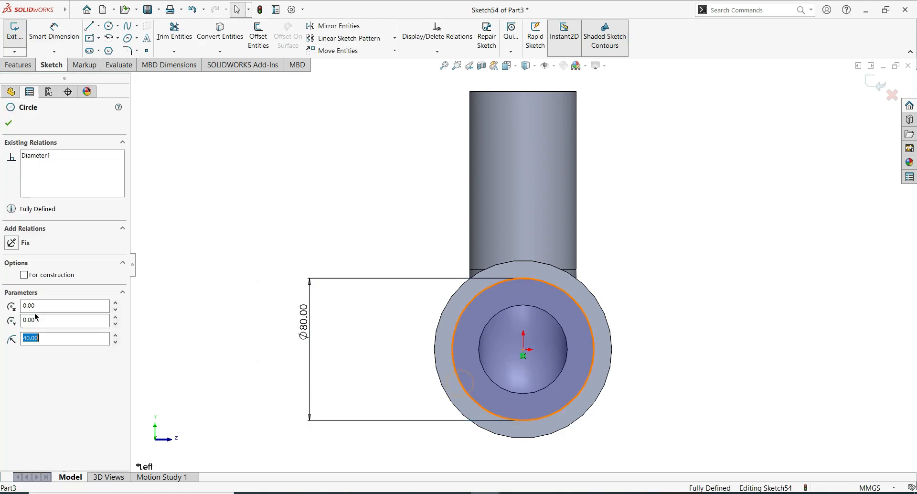
click(23, 275)
Sketch a bolt-hole circle about 10.5 mm in diameter centred on the upper quadrant of the 80 mm construction circle.
click(109, 25)
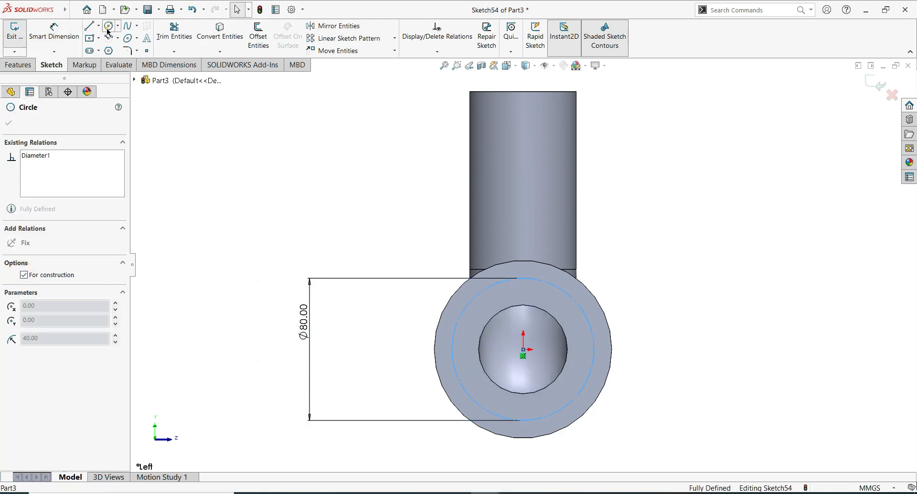
click(522, 278)
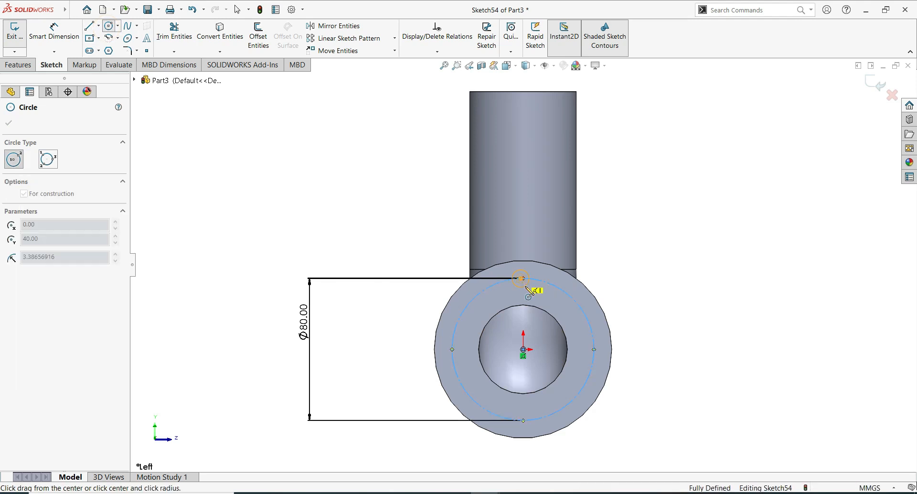
click(527, 288)
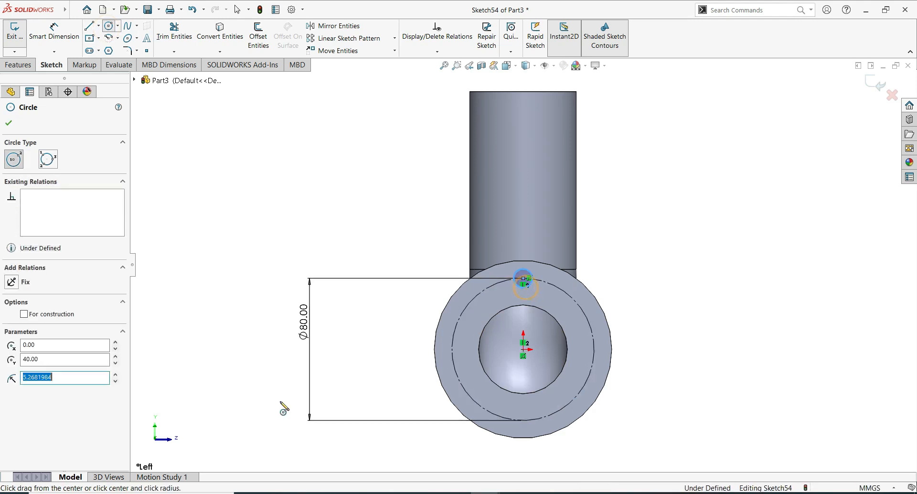
click(8, 123)
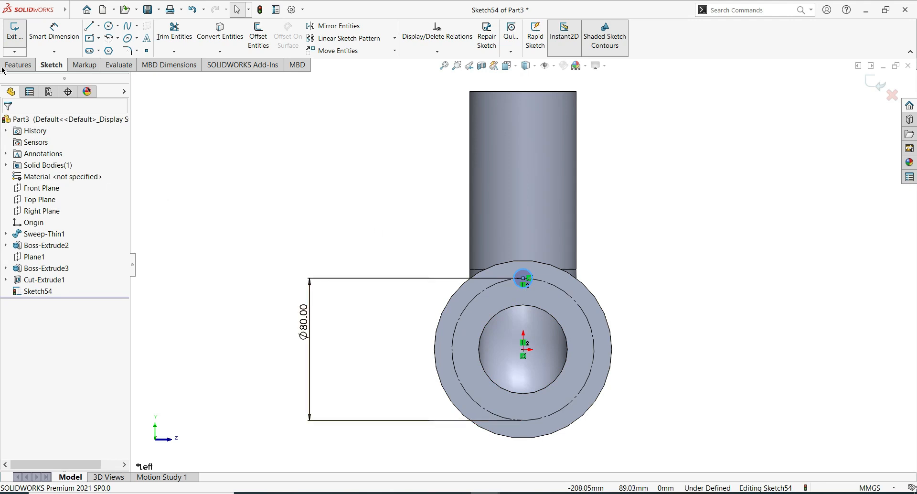
Cut-extrude the small bolt-hole circle through the flange with a 49 mm blind depth.
click(17, 65)
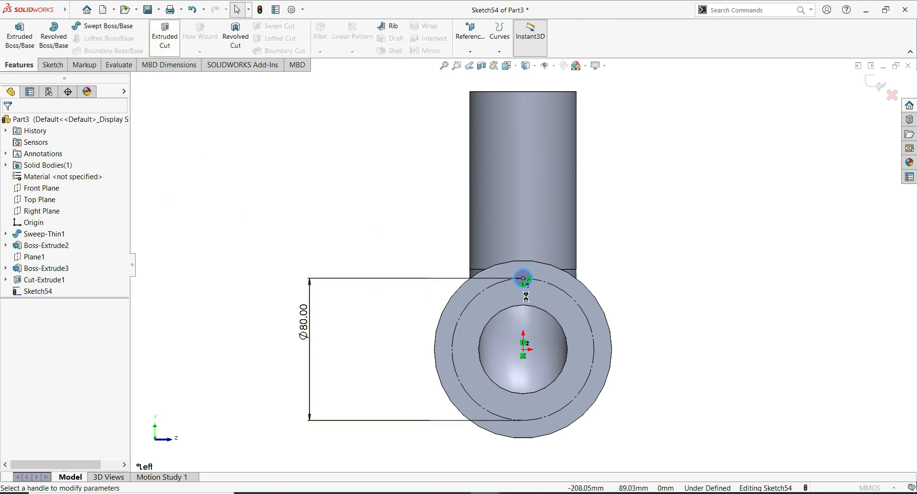
scroll(538, 241, down, 6)
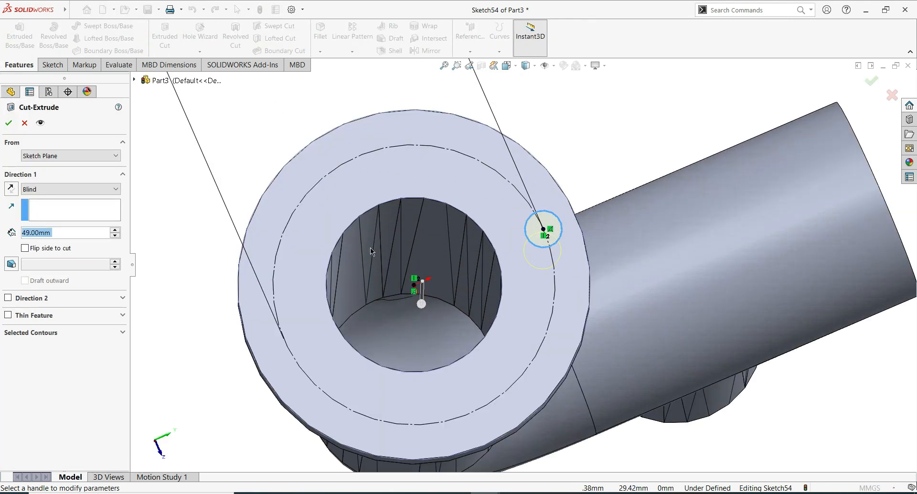
click(8, 123)
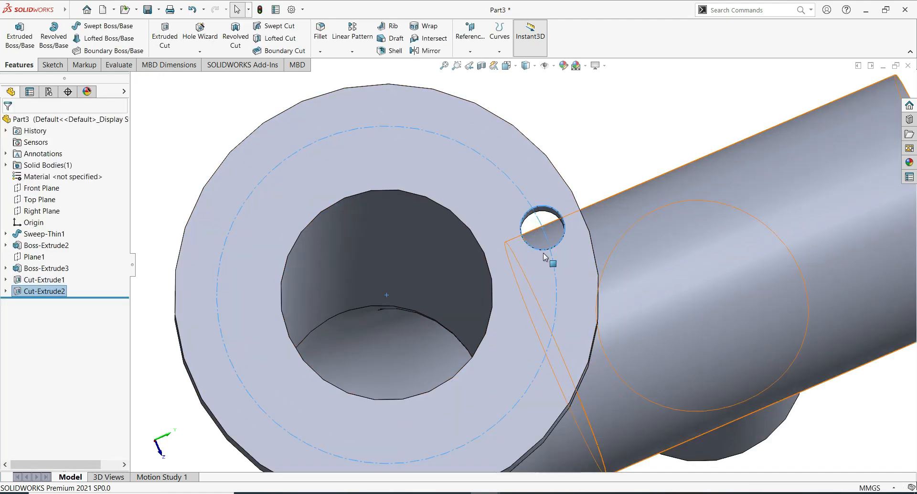
Circular-pattern the bolt hole around the flange's bore edge with 6 equally spaced instances over 360 degrees.
middle_drag(543, 253, 544, 317)
scroll(546, 325, up, 5)
scroll(542, 344, down, 2)
scroll(584, 432, down, 2)
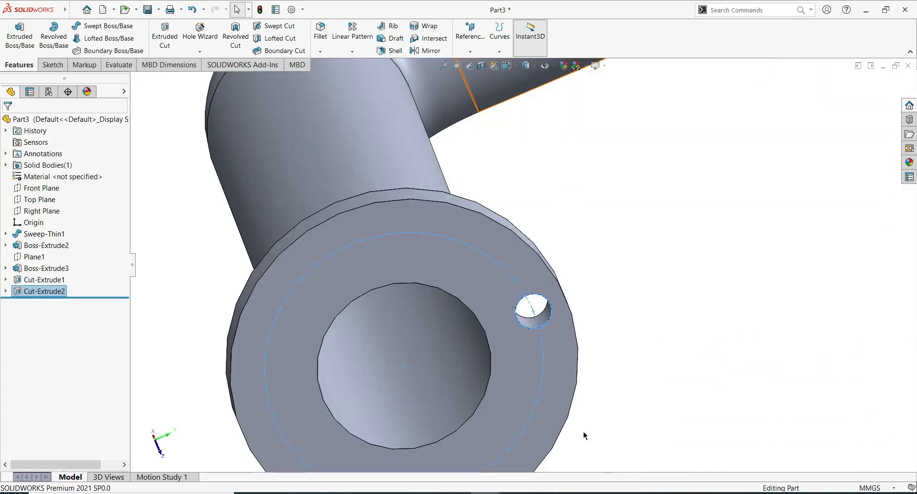
click(544, 325)
click(352, 51)
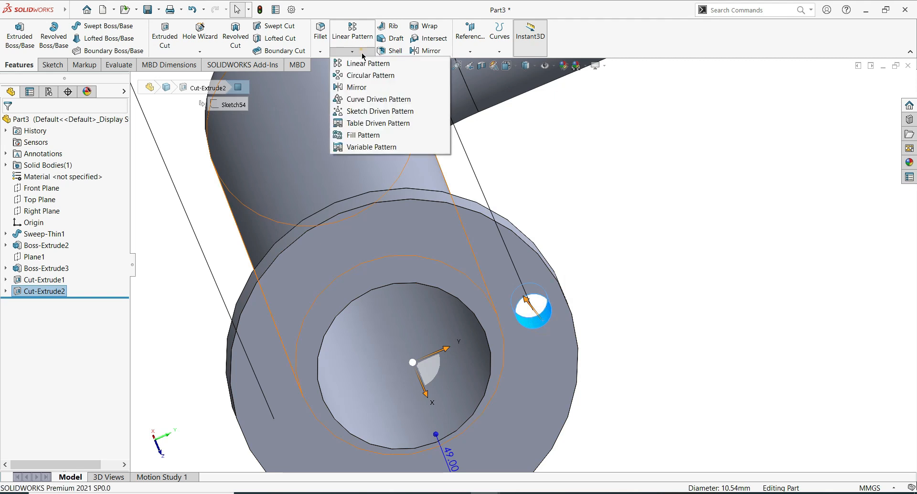
click(359, 75)
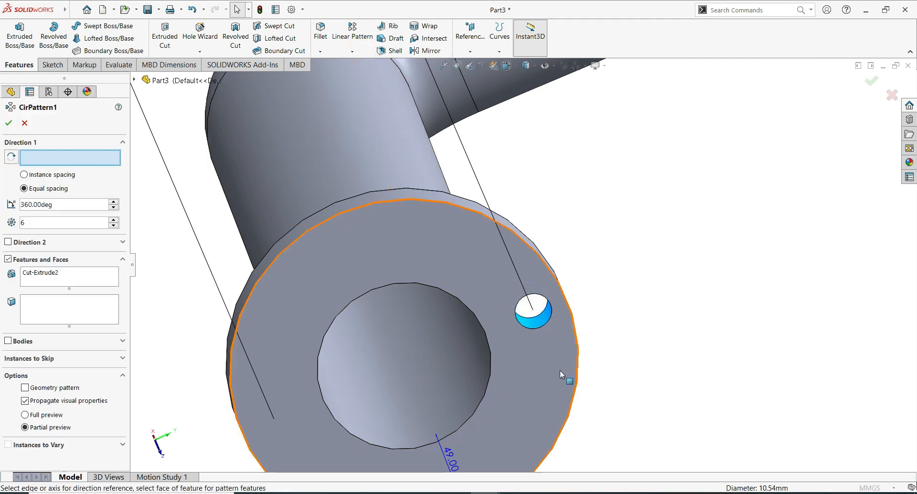
click(419, 283)
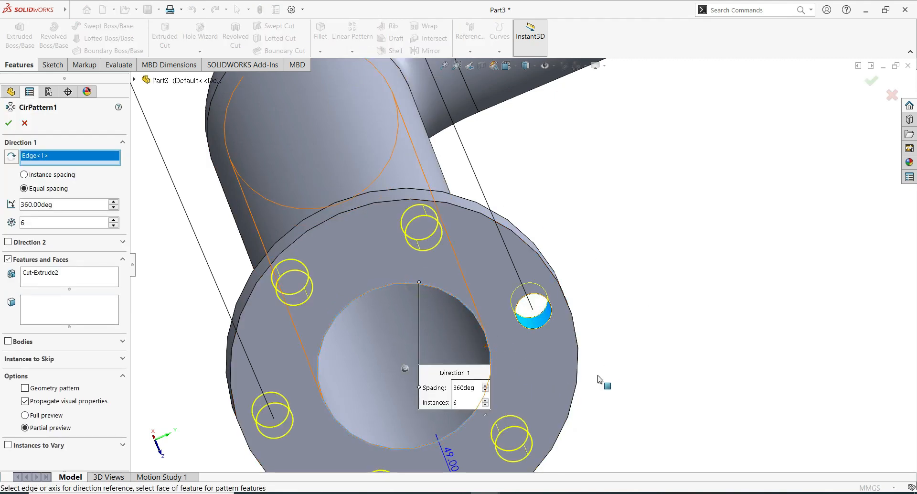
scroll(620, 321, down, 3)
scroll(593, 282, up, 7)
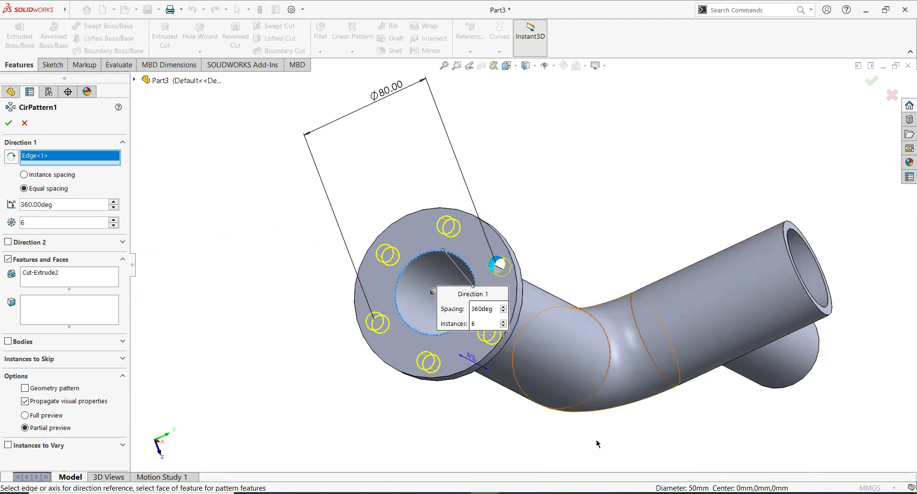
middle_drag(597, 440, 610, 439)
scroll(532, 427, up, 2)
click(8, 123)
middle_drag(420, 386, 492, 192)
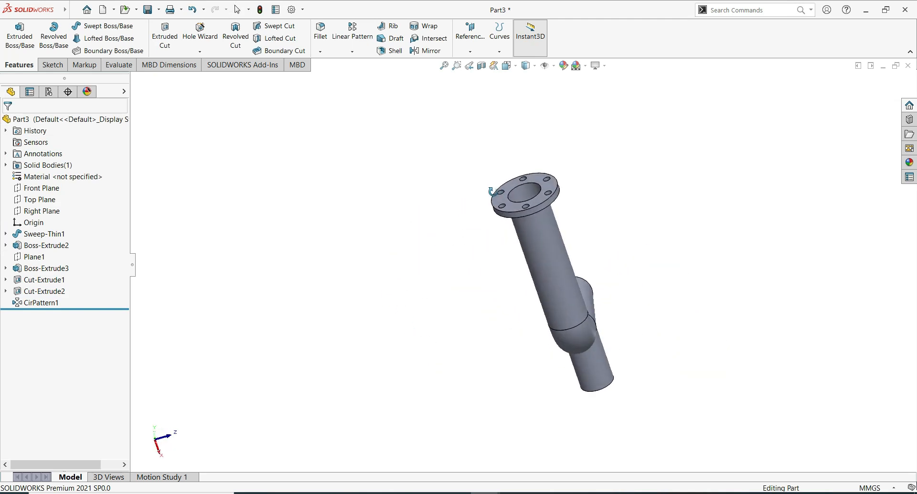
click(557, 264)
click(407, 322)
middle_drag(407, 322, 466, 285)
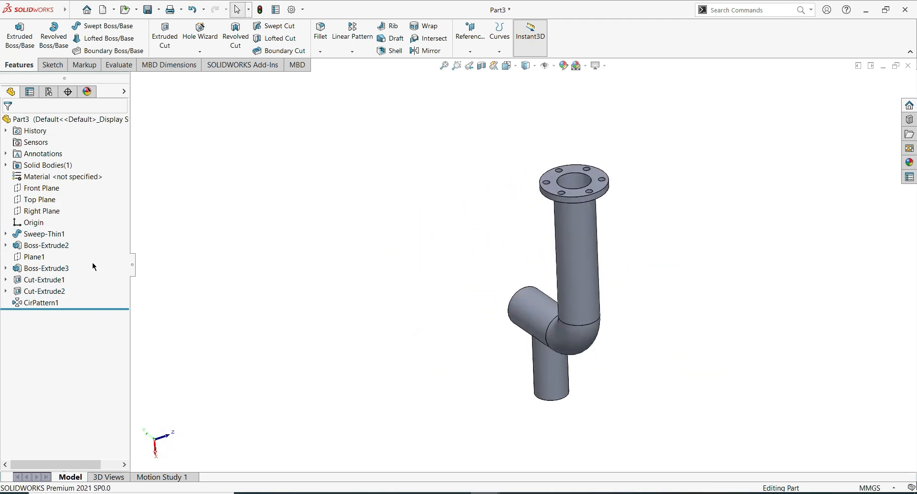
Create a reference plane offset 100 mm from the Front Plane.
click(46, 202)
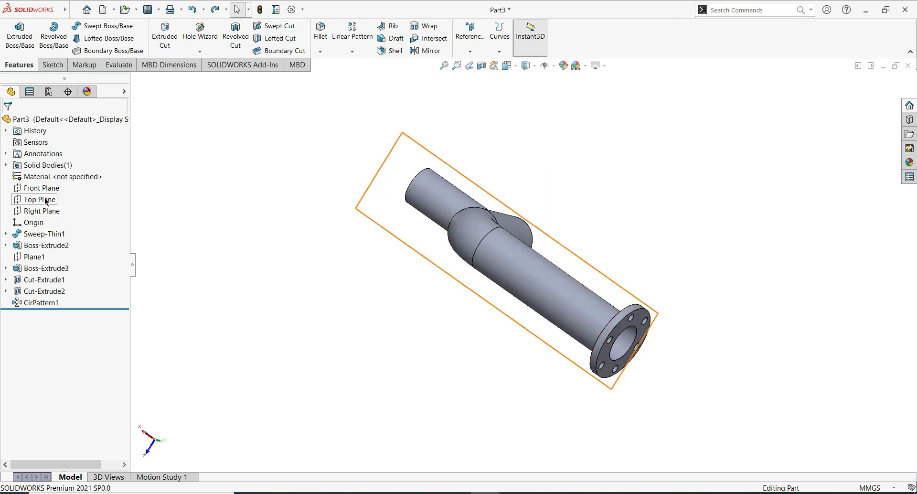
click(45, 191)
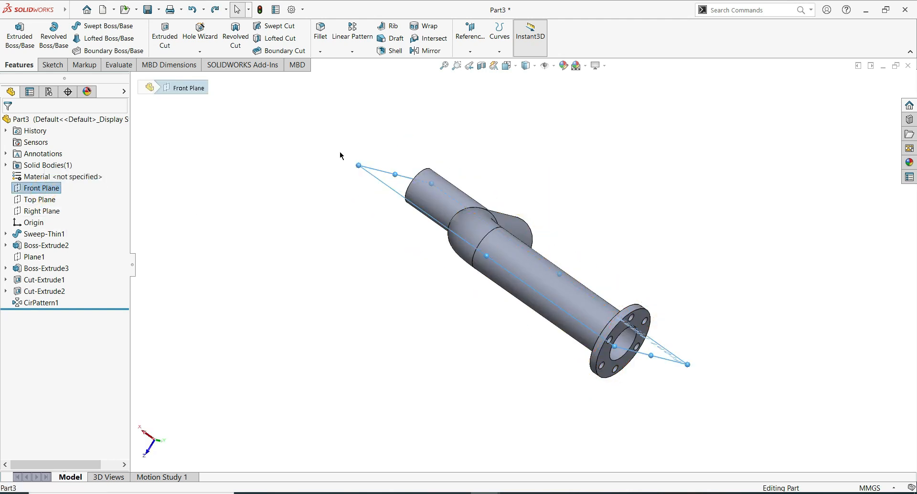
click(470, 51)
click(473, 62)
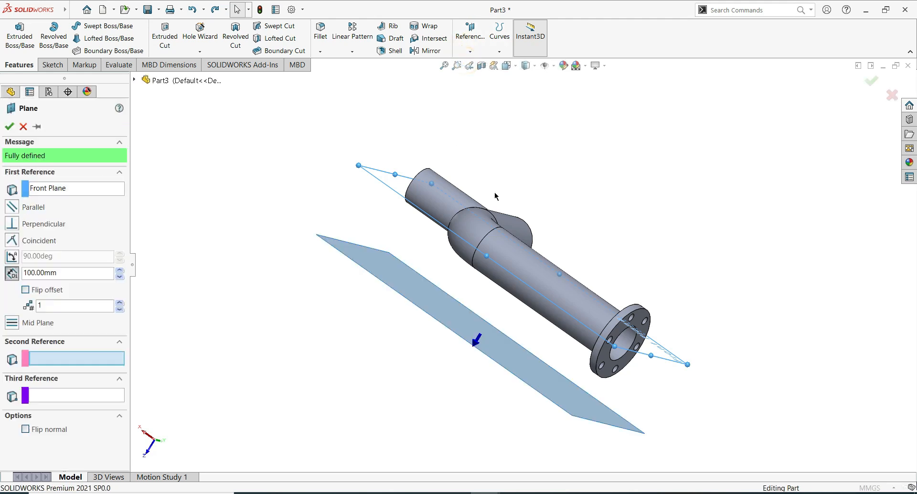
click(8, 127)
Start a sketch on the new offset plane and draw a horizontal centreline from the origin along the long pipe's axis into the elbow.
middle_drag(388, 367, 422, 289)
click(568, 307)
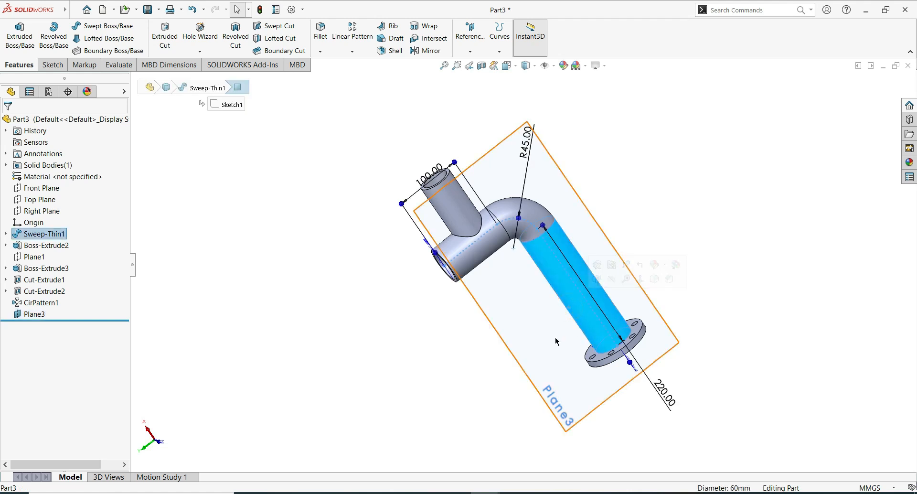
click(559, 335)
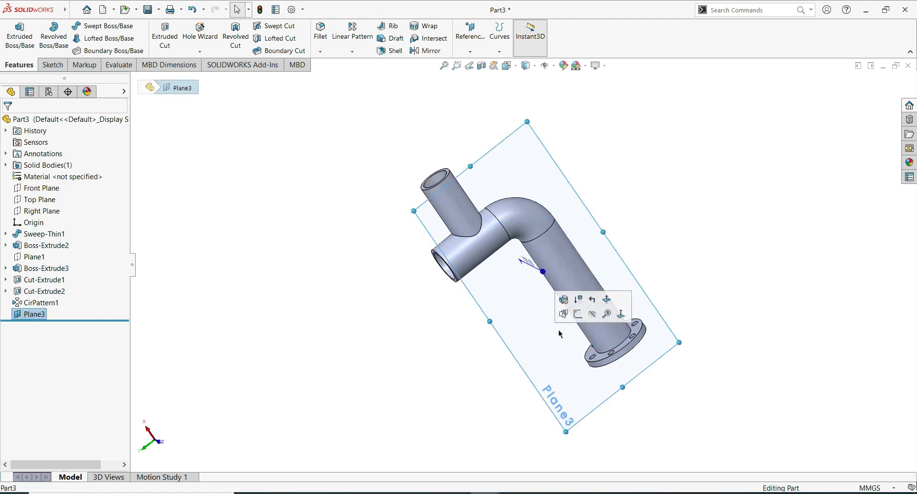
click(578, 314)
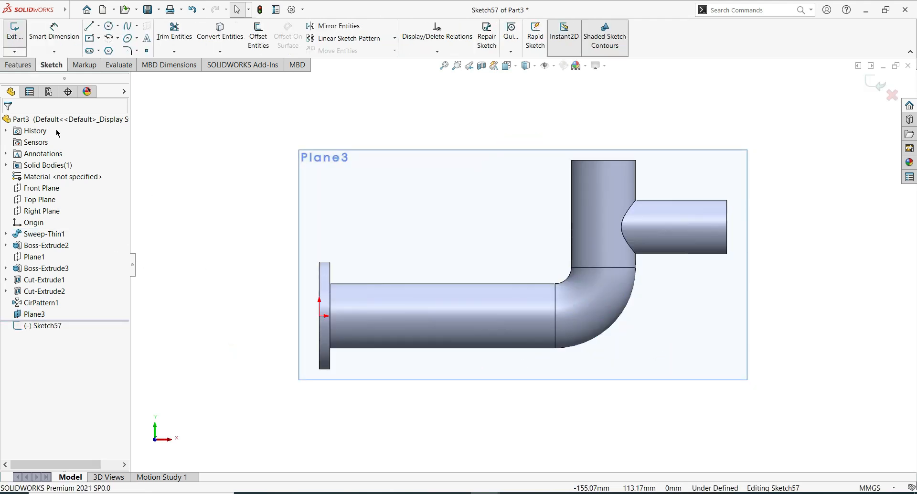
click(98, 26)
click(116, 46)
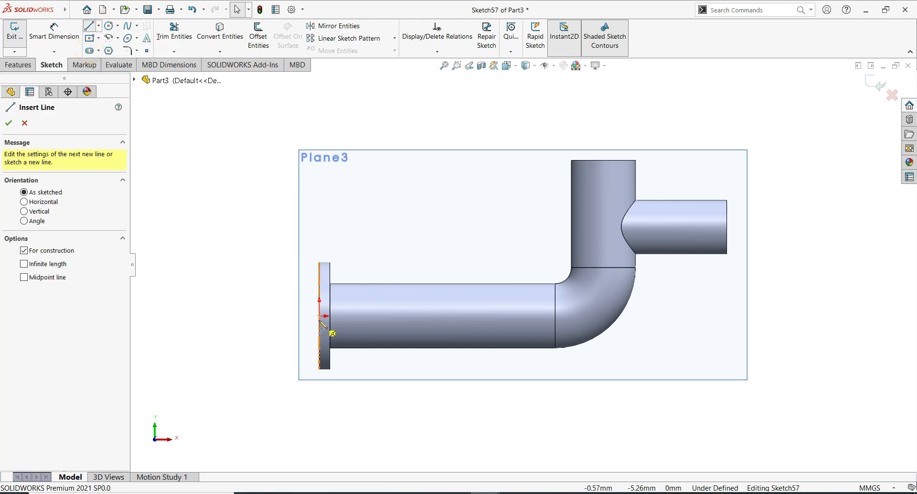
click(319, 316)
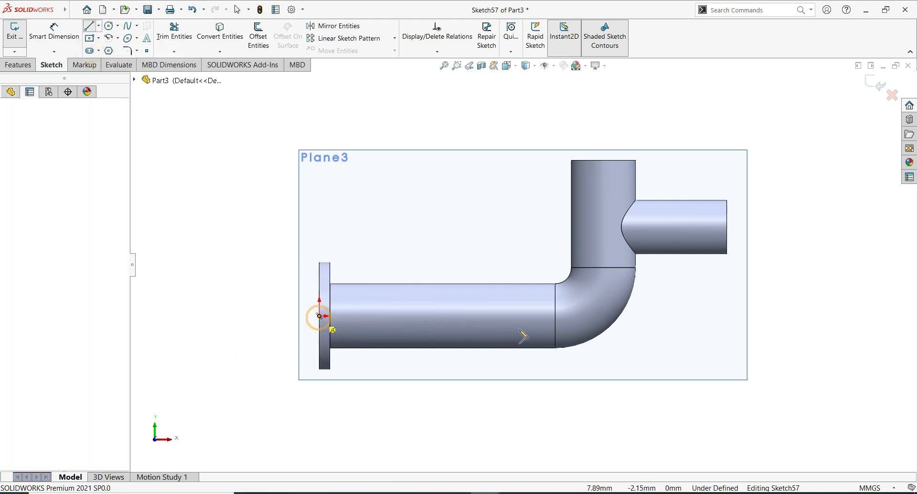
click(592, 315)
click(8, 123)
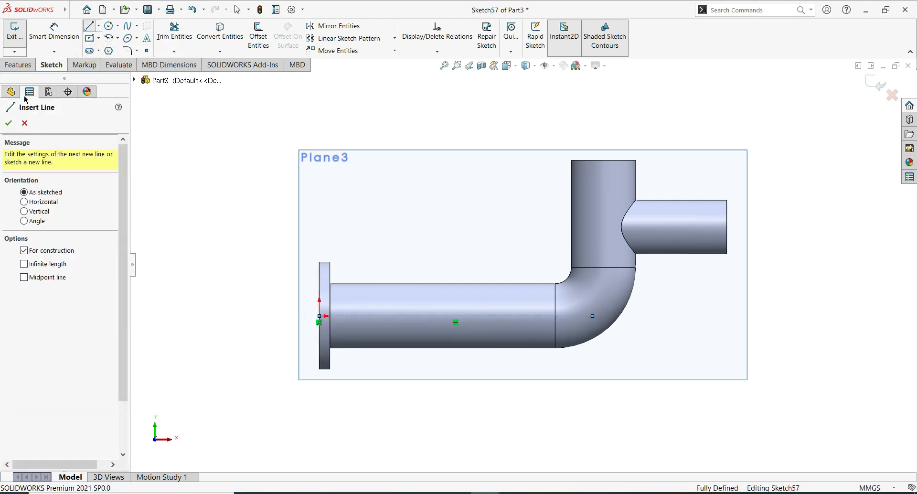
Sketch a circle about 54 mm in diameter centred on the midpoint of the centreline.
click(110, 27)
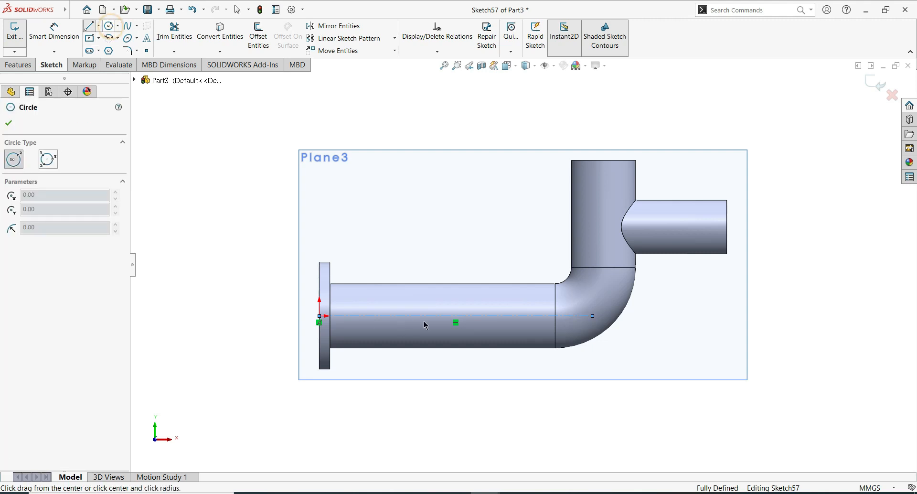
click(457, 315)
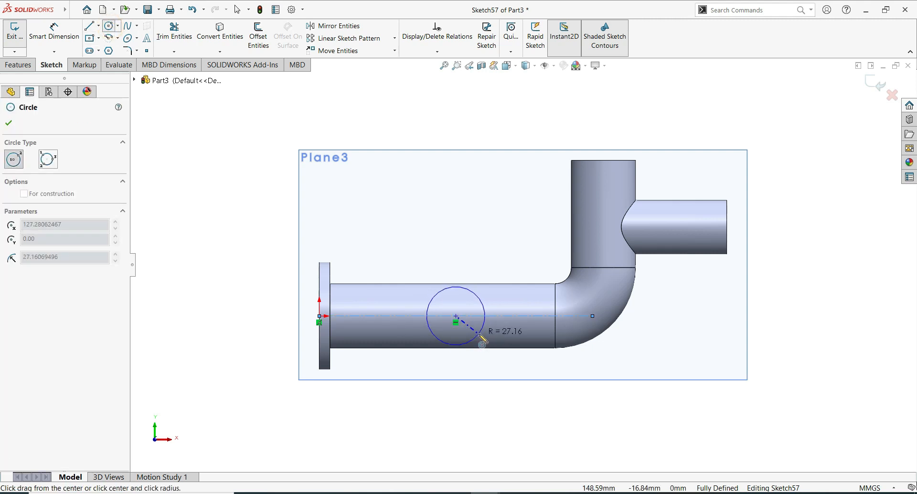
click(479, 336)
click(8, 123)
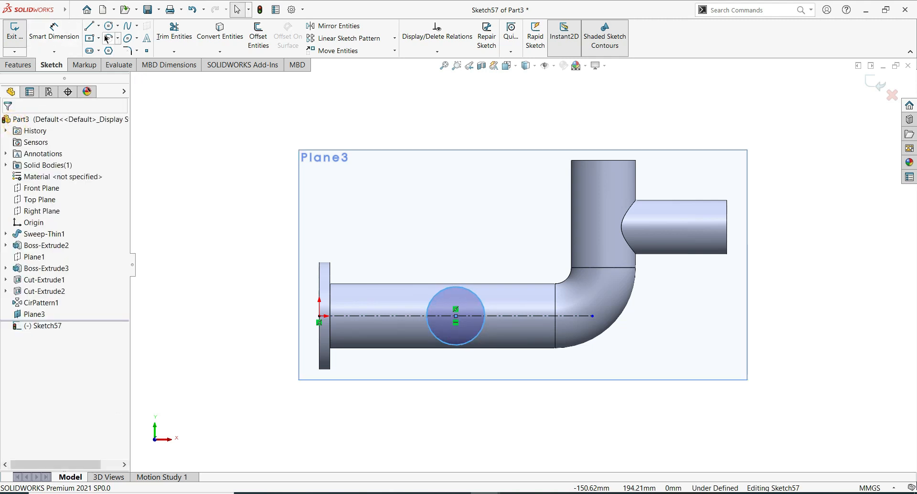
Dimension the circle's diameter at 60 mm.
click(437, 338)
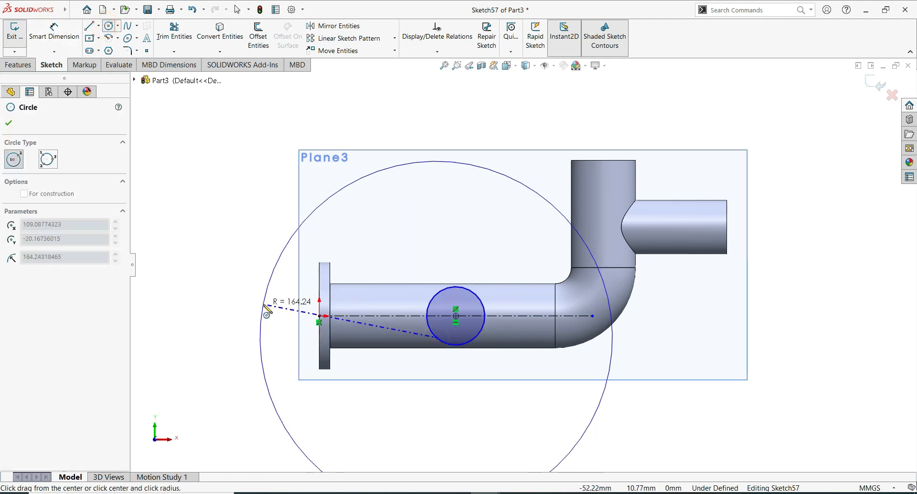
key(Escape)
click(439, 341)
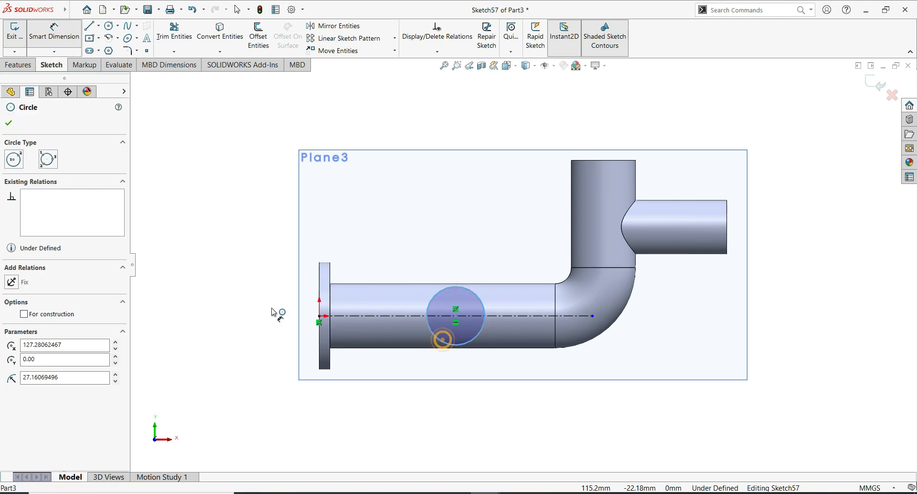
click(259, 337)
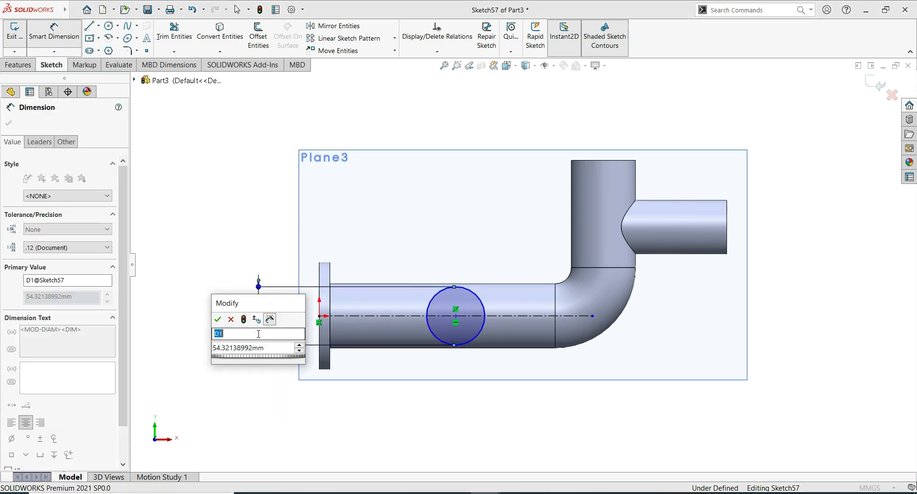
text(50)
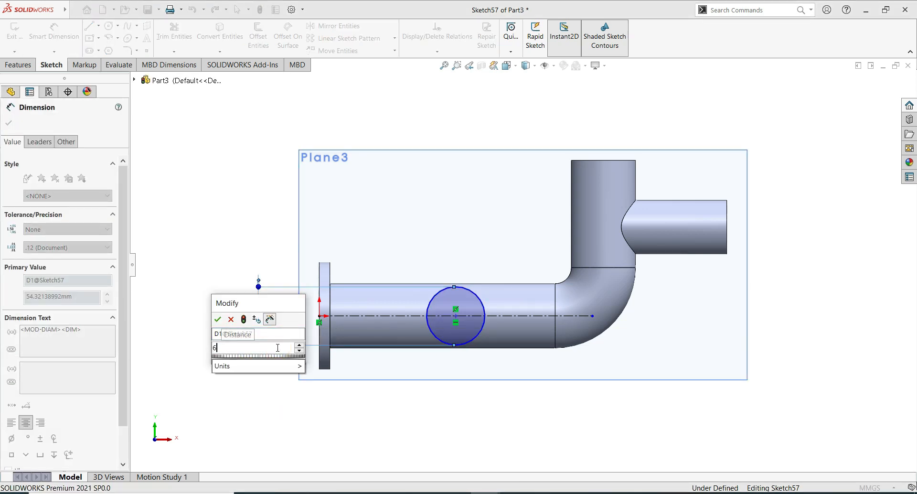
key(Return)
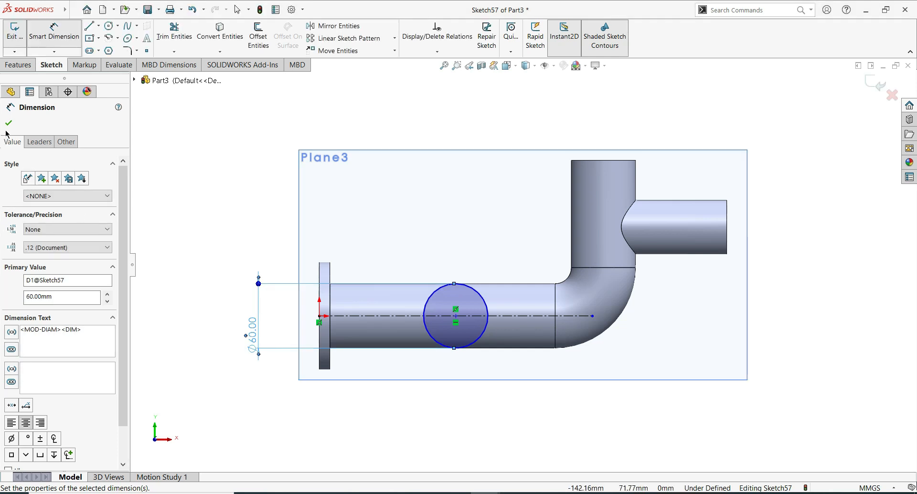
click(9, 123)
Extrude the 60 mm circle in the reversed direction with the Up To Next end condition, merged with the long pipe.
click(21, 65)
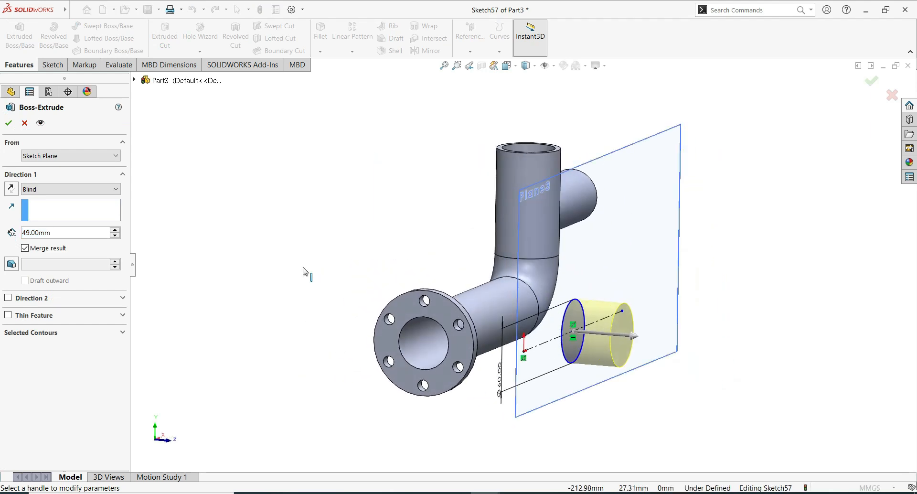
click(12, 188)
click(95, 193)
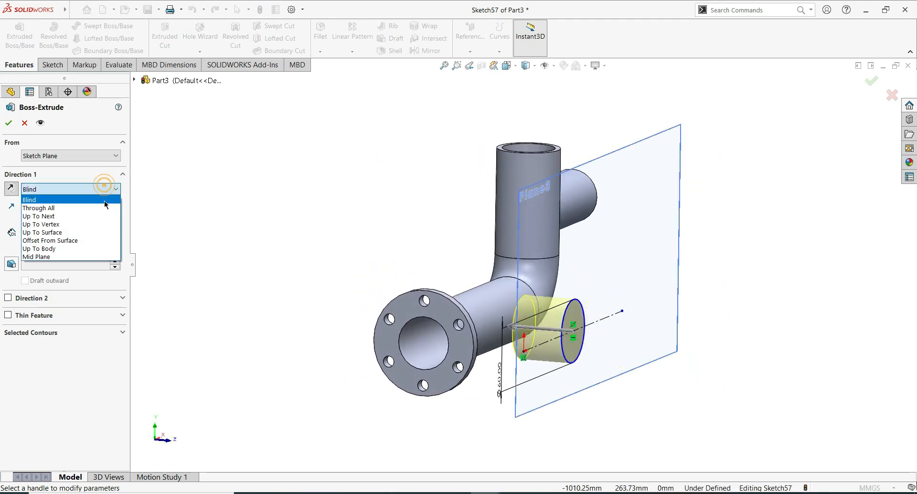
click(89, 216)
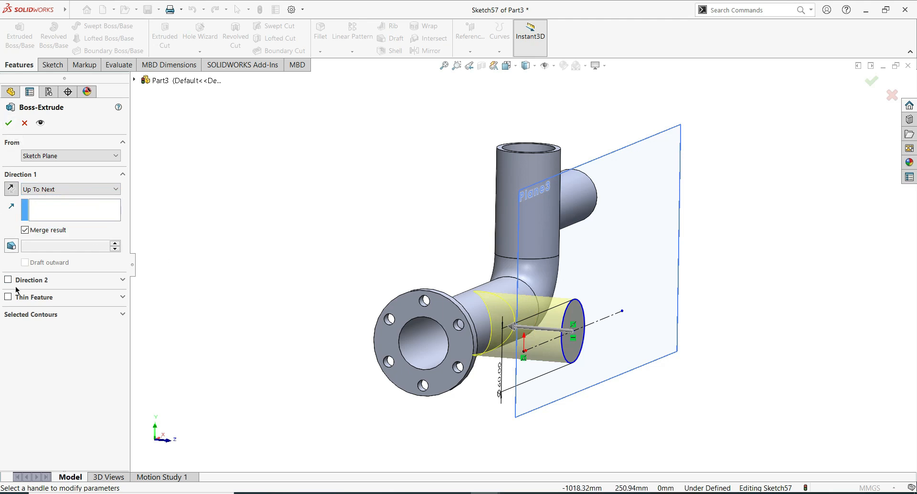
click(9, 124)
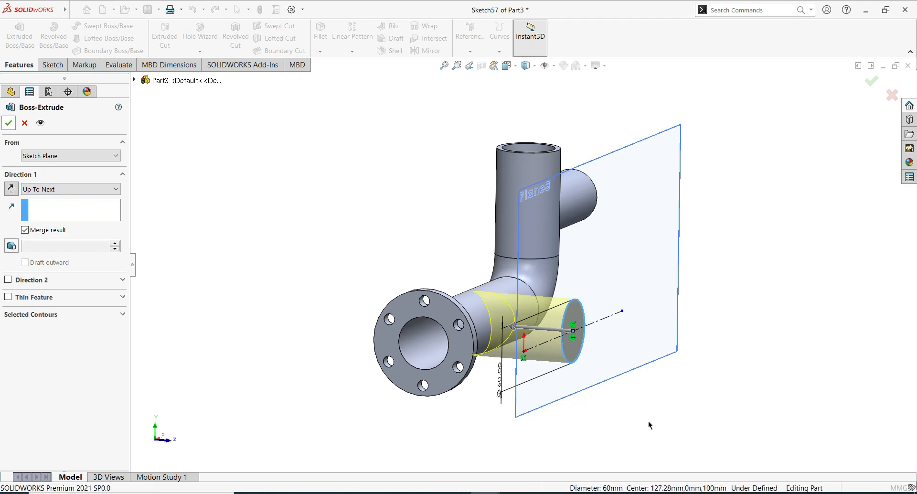
click(397, 404)
Start a sketch on the new branch's end face and draw a concentric circle about 37 mm in diameter.
middle_drag(578, 421, 521, 430)
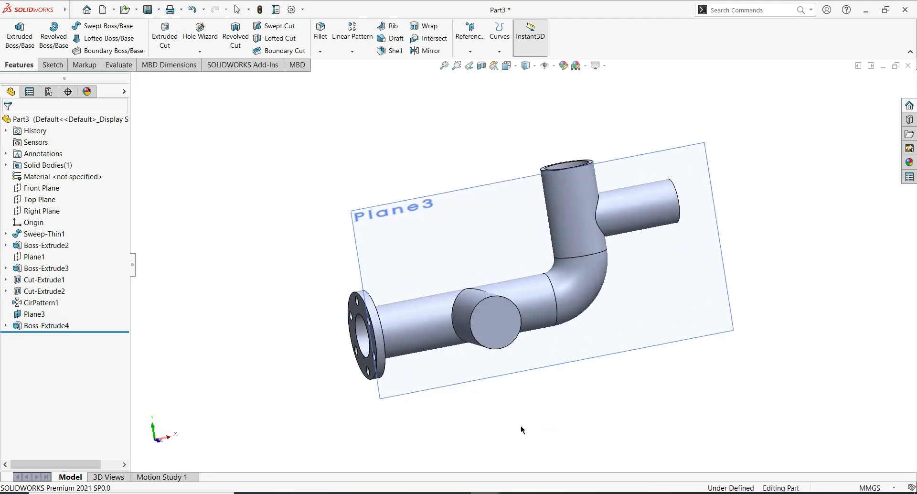
click(501, 320)
click(534, 291)
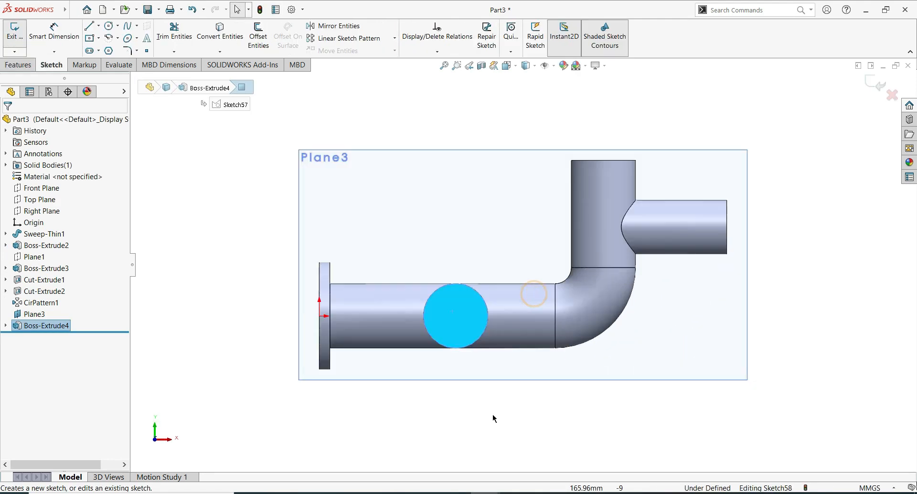
click(108, 26)
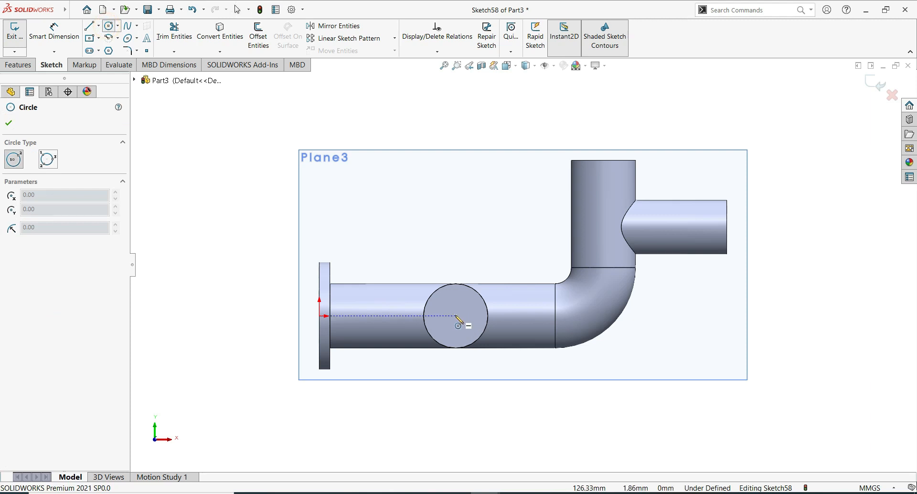
click(456, 316)
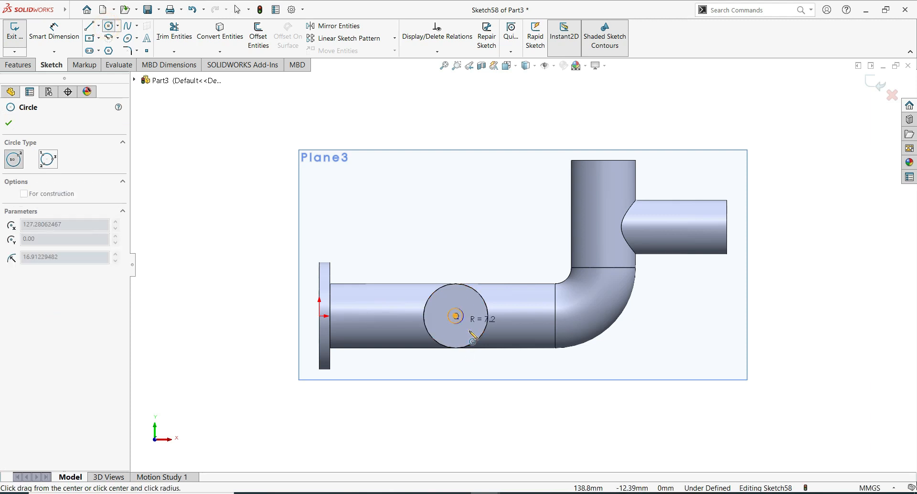
click(476, 318)
key(Escape)
Dimension the inner circle's diameter on the branch end face at 50 mm.
click(28, 65)
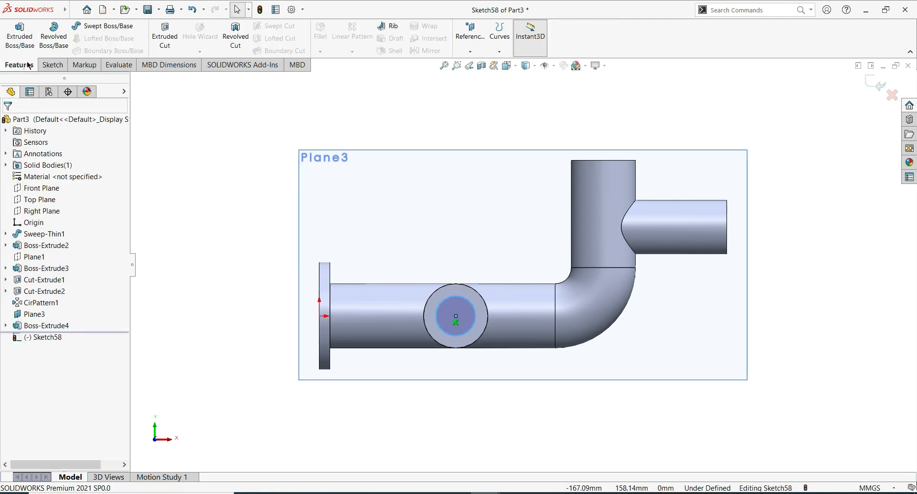
click(52, 67)
click(54, 39)
click(451, 334)
click(249, 296)
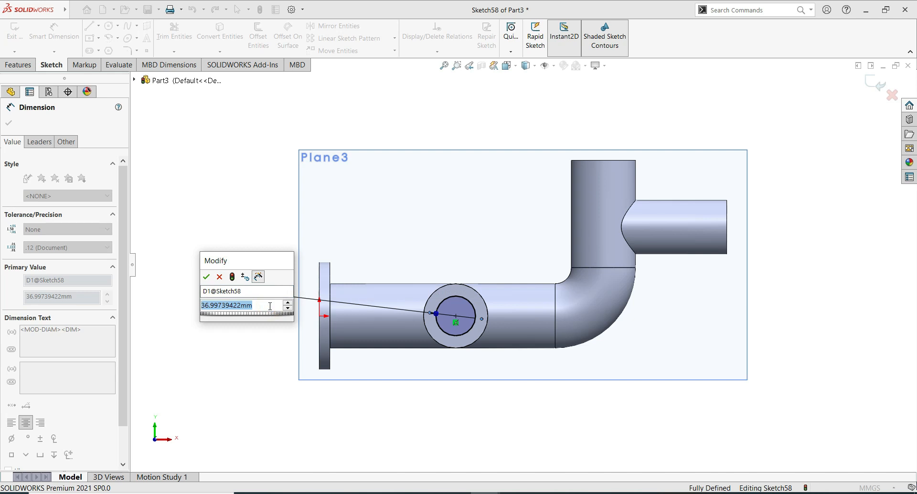
text(50)
key(Return)
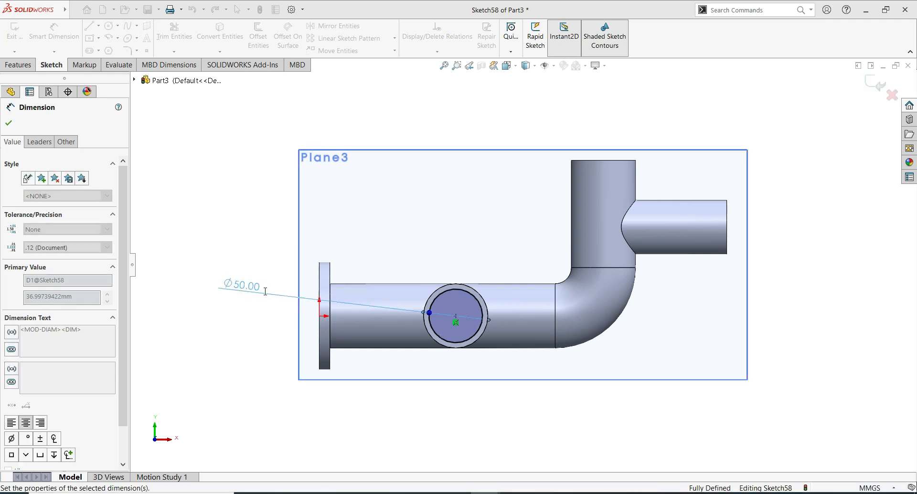
click(9, 123)
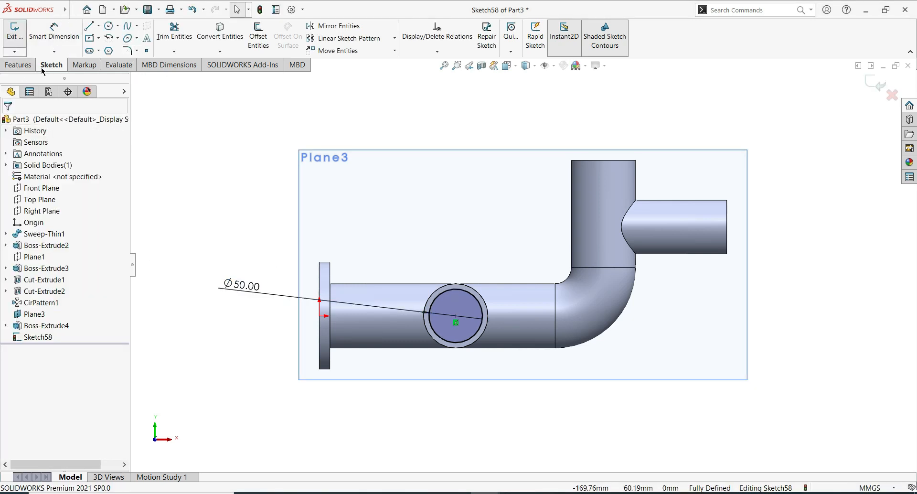
Cut-extrude the 50 mm circle through the new branch with the Up To Surface end condition, ending at the main pipe's inner bore face.
click(19, 64)
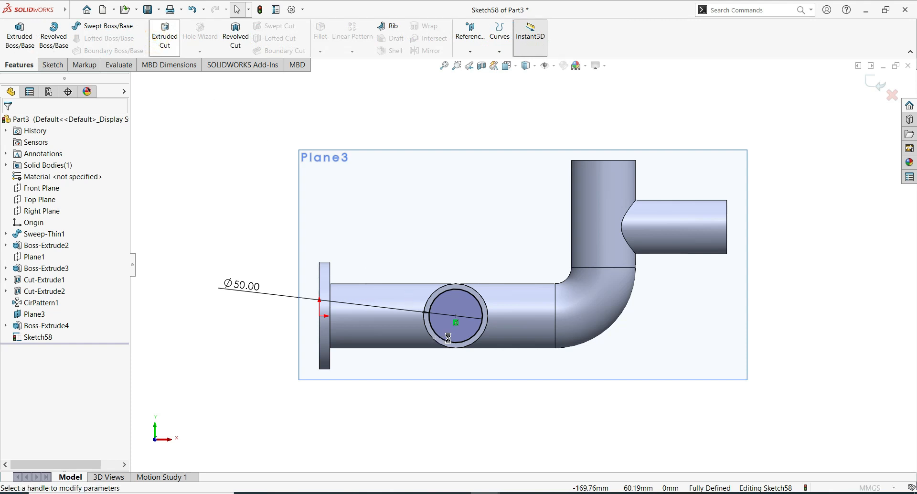
middle_drag(231, 311, 278, 350)
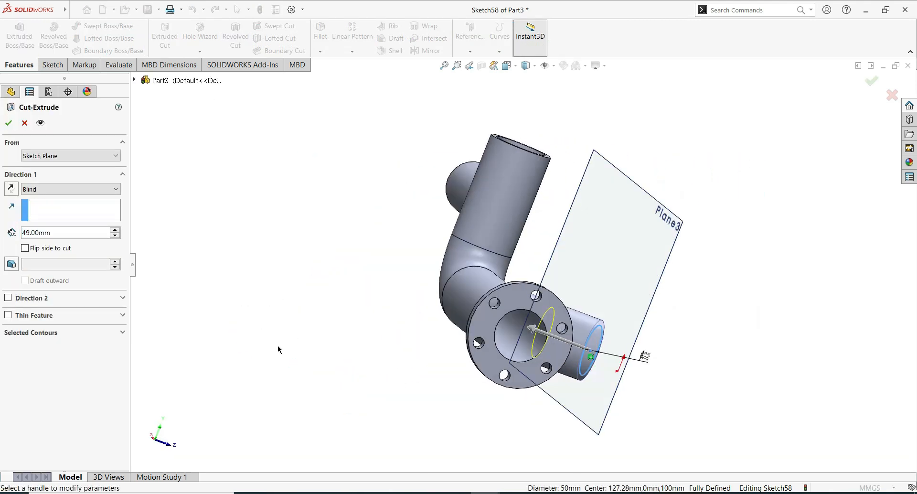
click(115, 156)
click(164, 231)
click(114, 188)
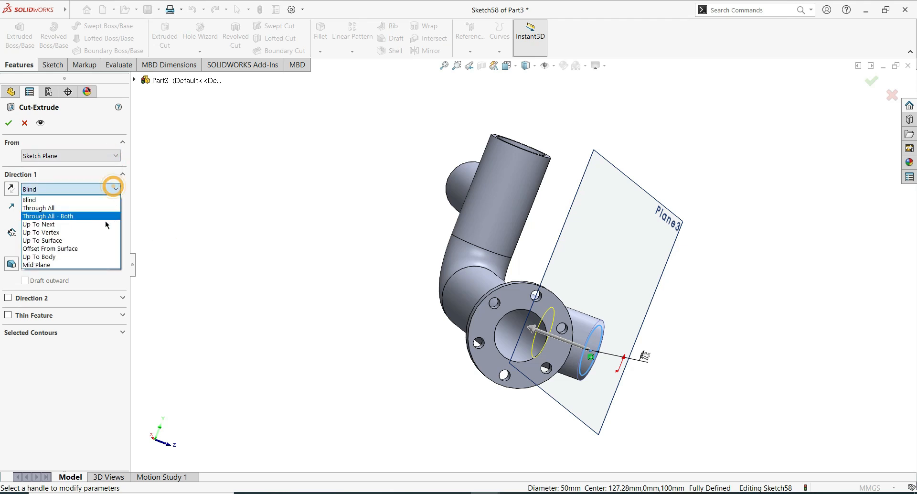
click(84, 239)
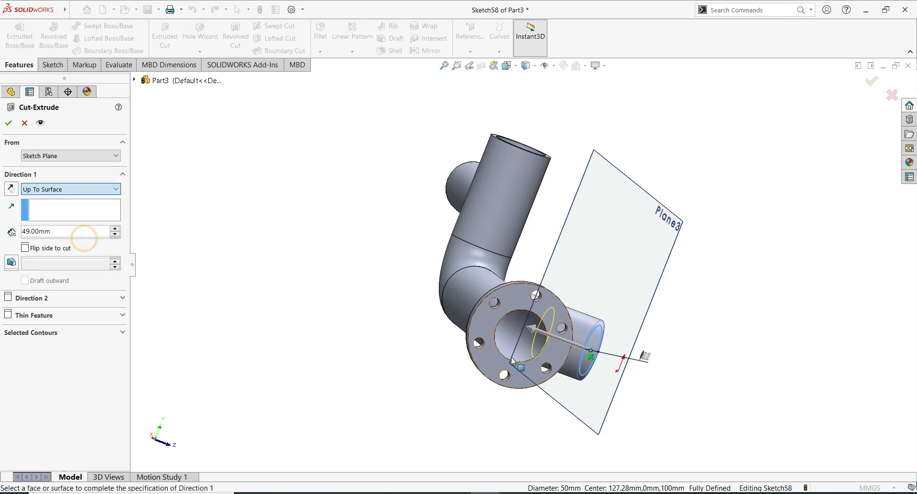
click(522, 346)
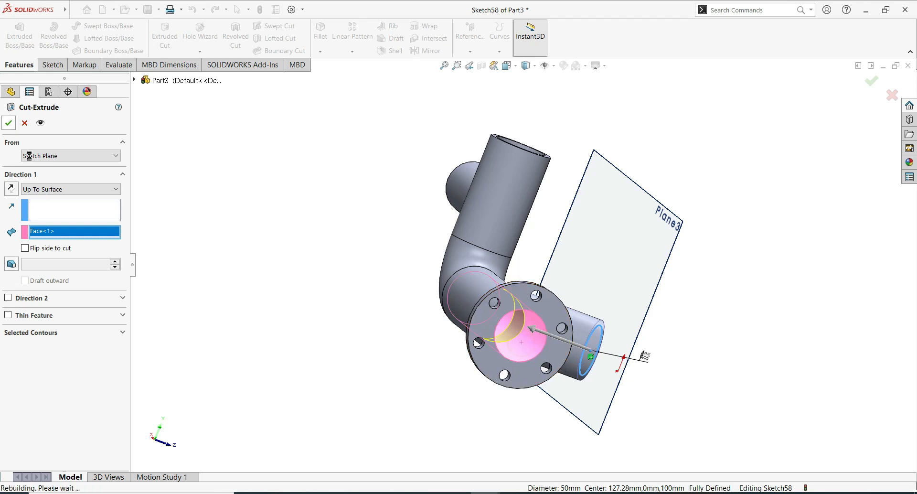
right_click(395, 364)
mouse_move(395, 364)
middle_down()
mouse_move(405, 312)
mouse_move(381, 323)
mouse_move(311, 289)
mouse_move(378, 379)
mouse_move(348, 330)
mouse_move(303, 389)
mouse_move(434, 401)
mouse_move(428, 366)
mouse_move(395, 374)
middle_up()
click(378, 378)
scroll(396, 373, down, 6)
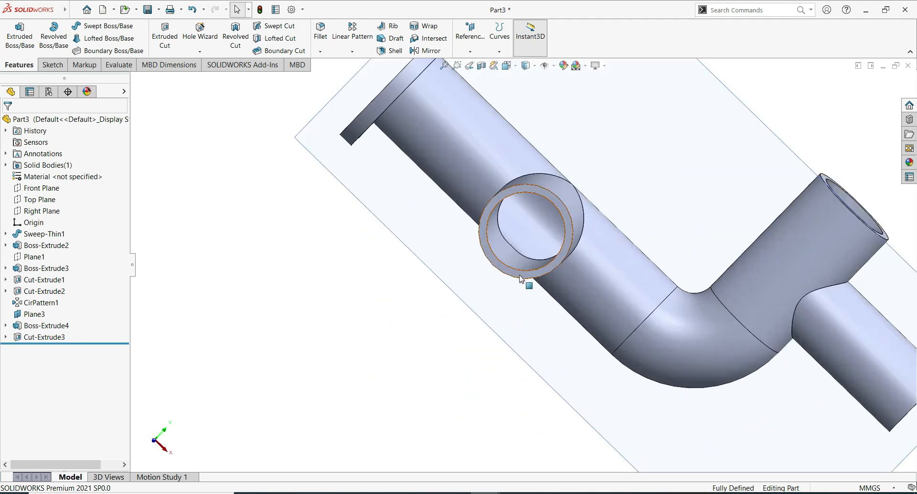
Start a sketch on the side branch's ring-shaped end face and draw a concentric circle about 101 mm in diameter.
click(521, 279)
click(568, 254)
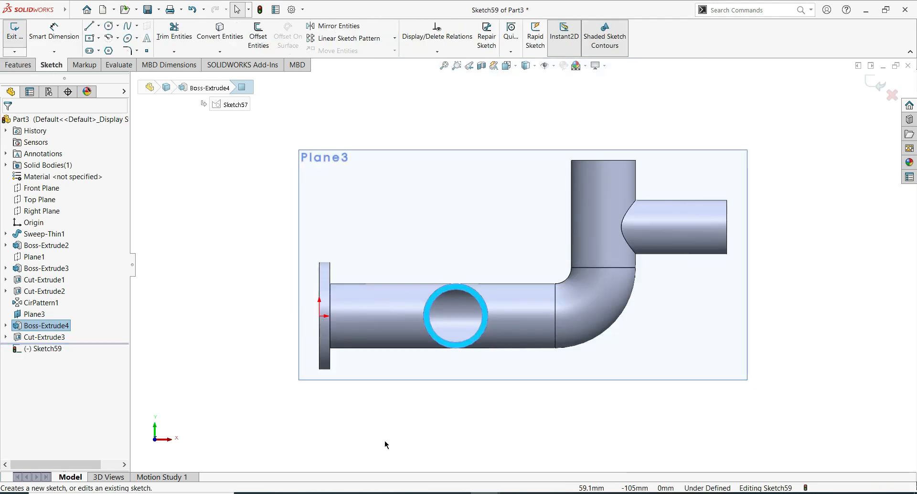
click(385, 445)
click(108, 26)
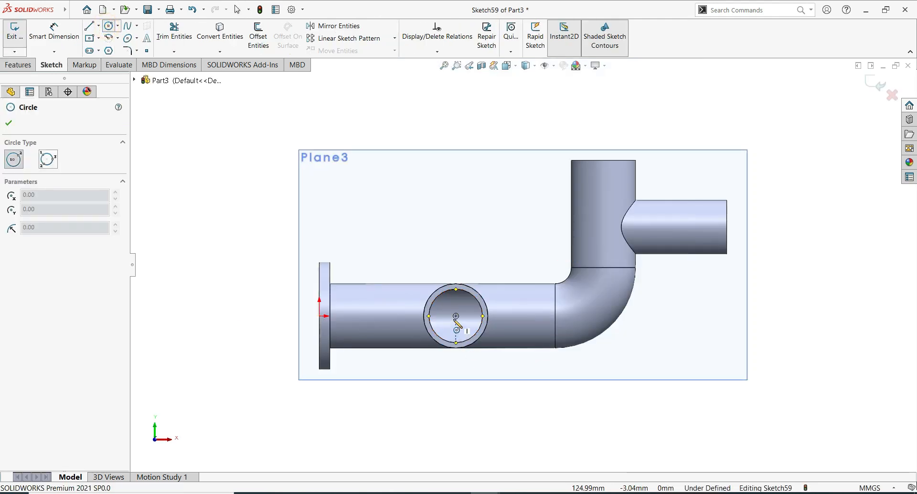
click(454, 318)
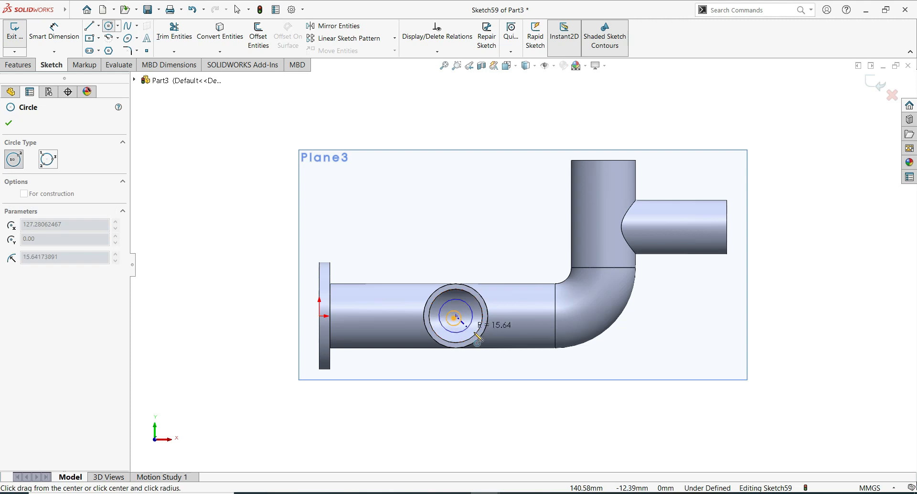
click(497, 361)
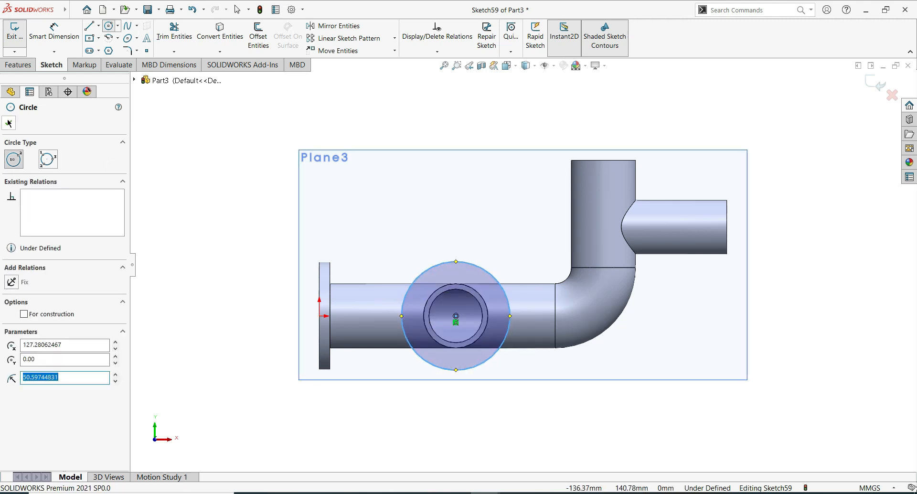
key(Escape)
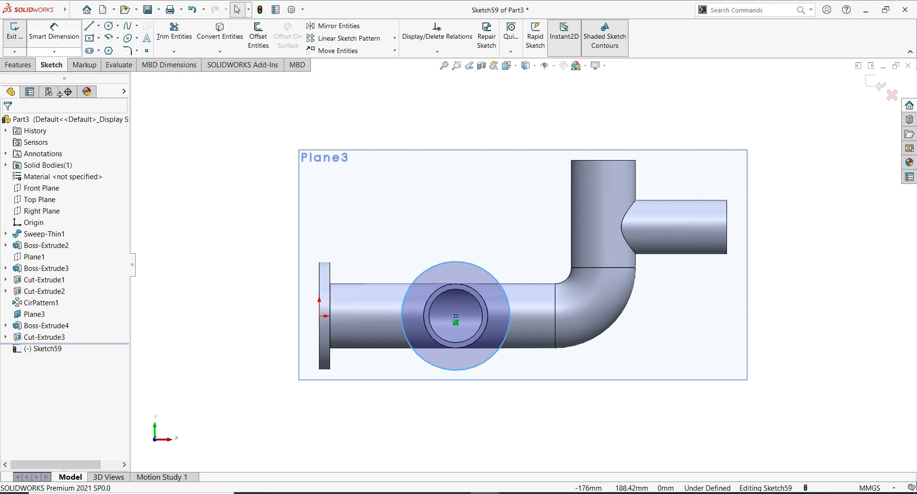
Dimension the circle's diameter at 100 mm and extrude it into a round flange on the branch end.
click(54, 31)
click(412, 285)
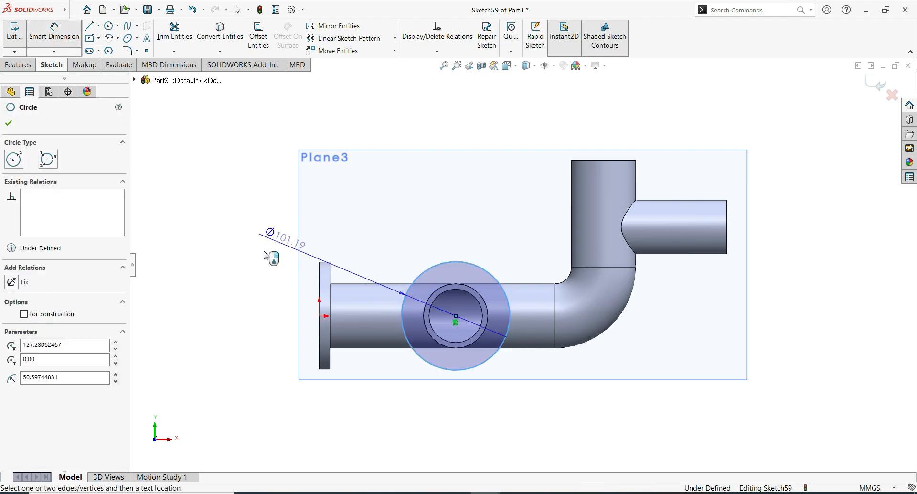
click(240, 271)
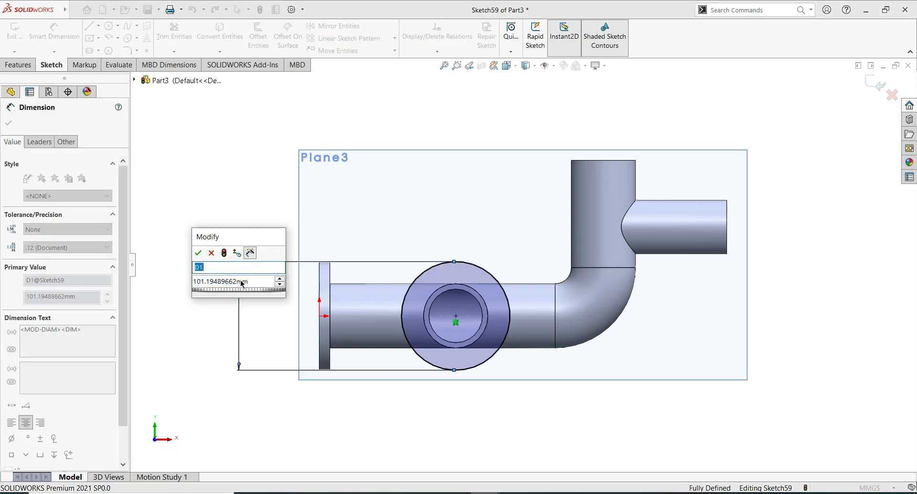
text(100)
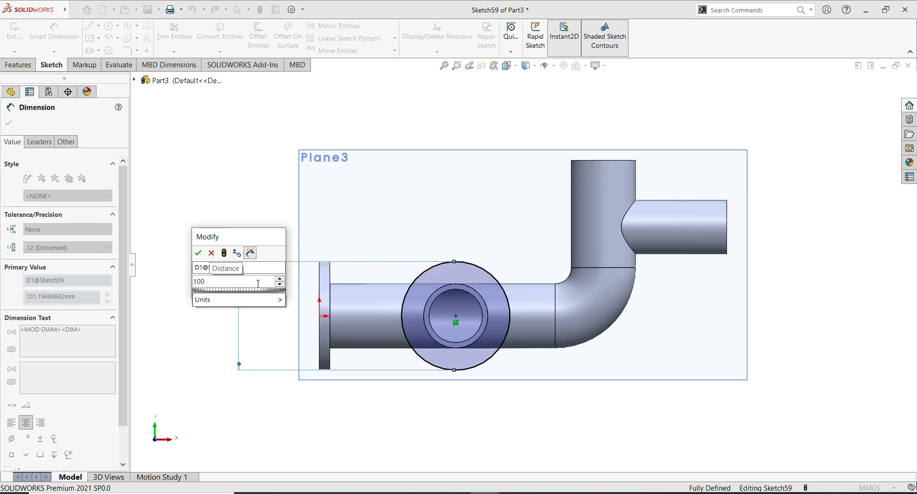
key(Return)
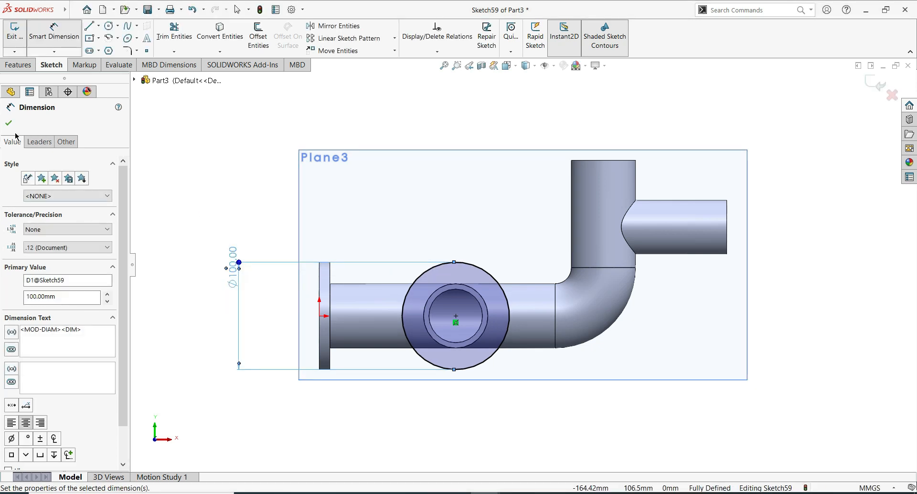
click(8, 123)
click(18, 65)
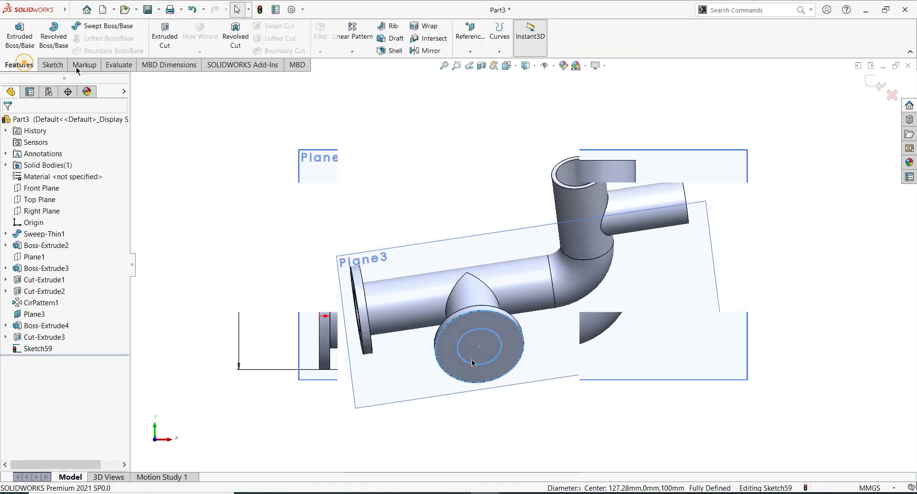
Start a sketch on the new branch flange's outer face and draw a concentric circle about 54 mm in diameter.
click(479, 347)
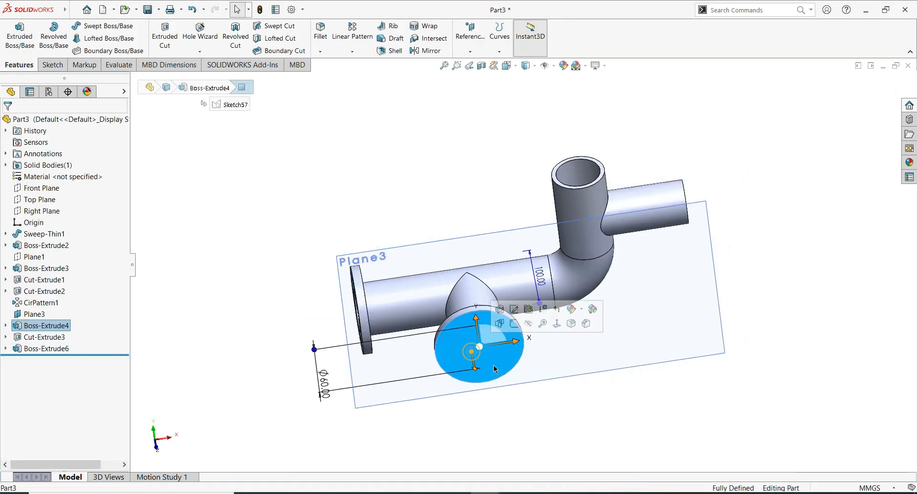
click(514, 324)
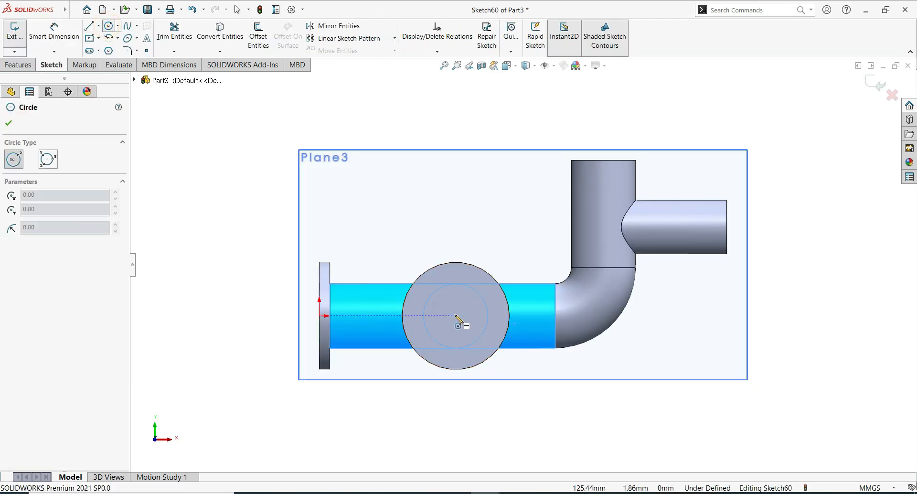
click(455, 369)
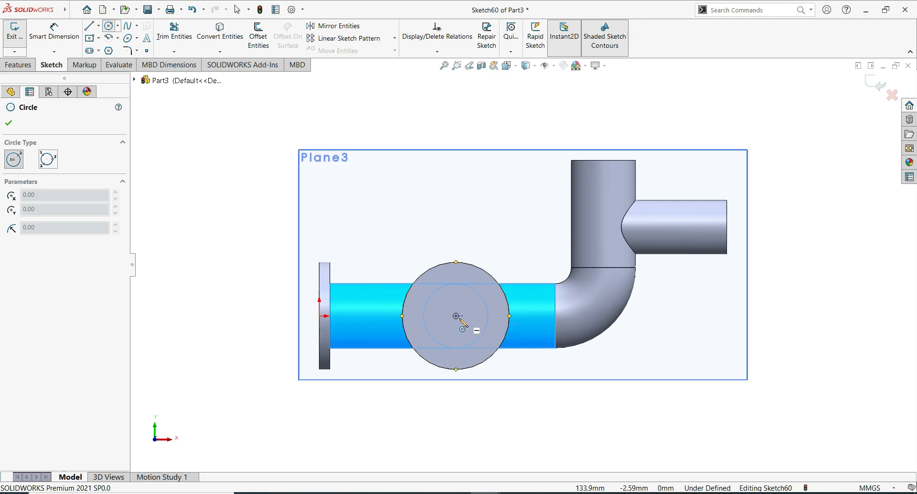
click(456, 316)
click(475, 339)
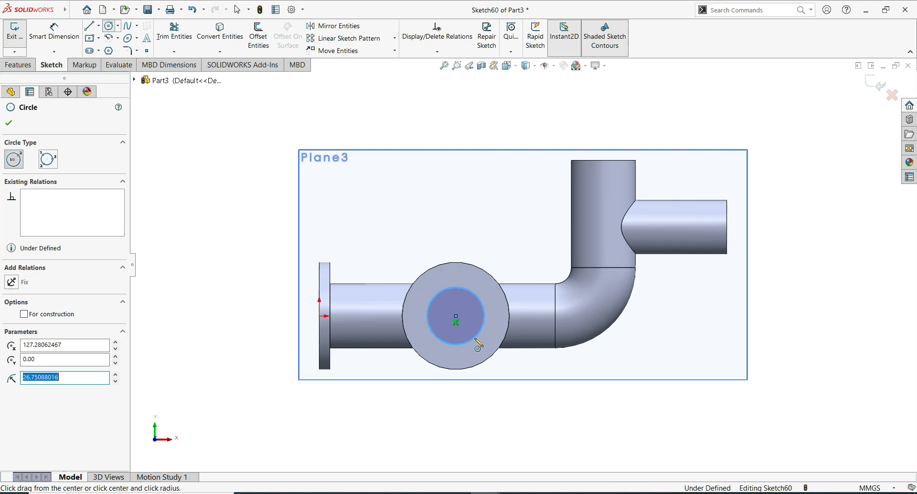
key(Escape)
Dimension the inner circle's diameter on the branch flange at 50 mm.
click(54, 33)
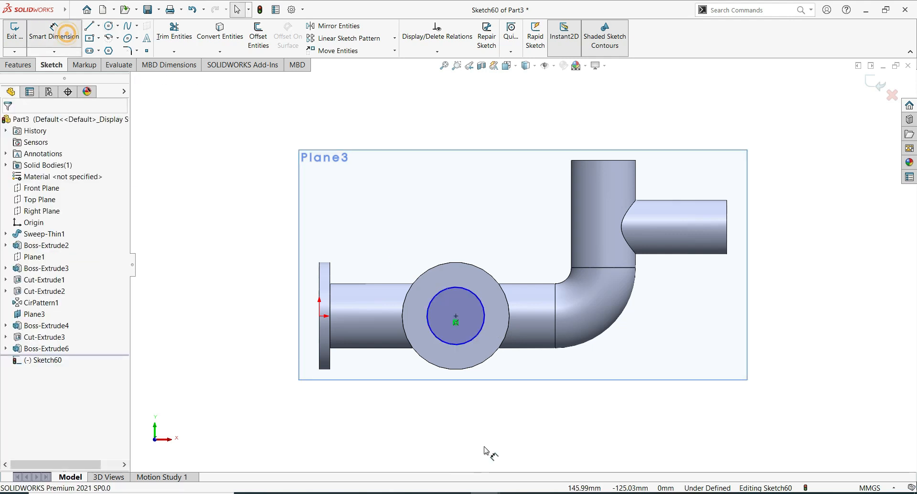
click(476, 336)
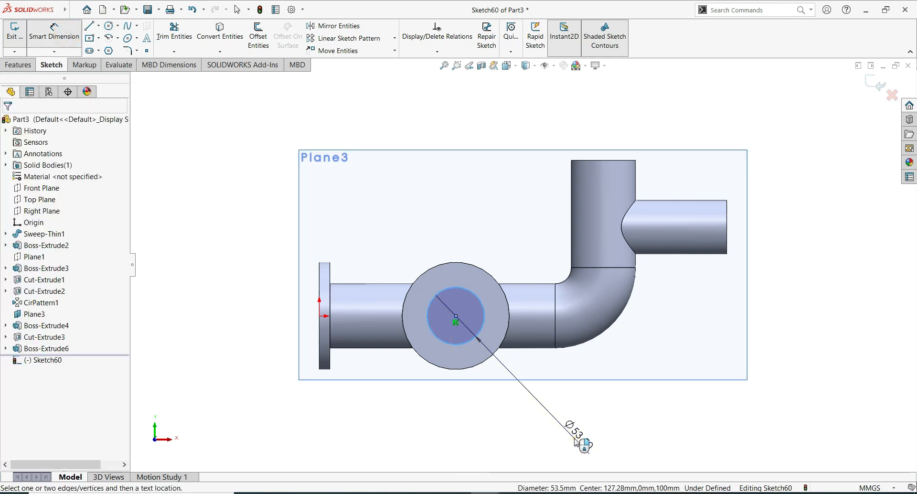
click(575, 441)
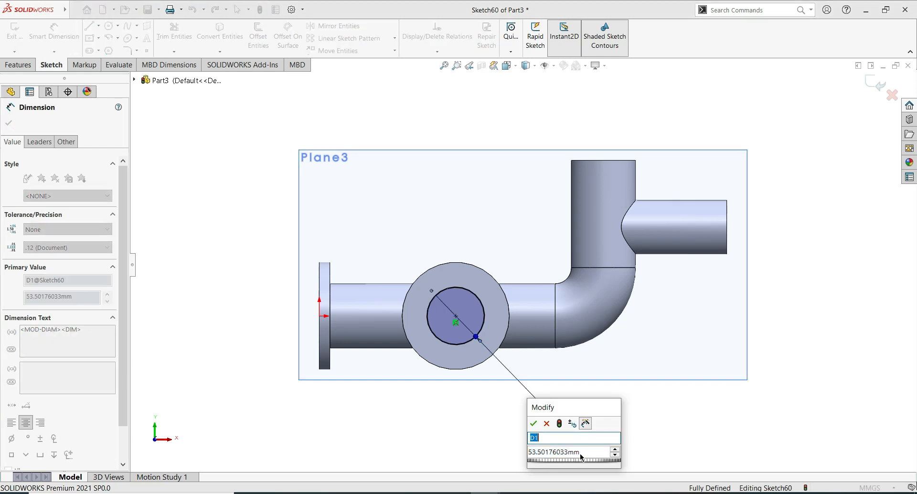
text(60)
key(Return)
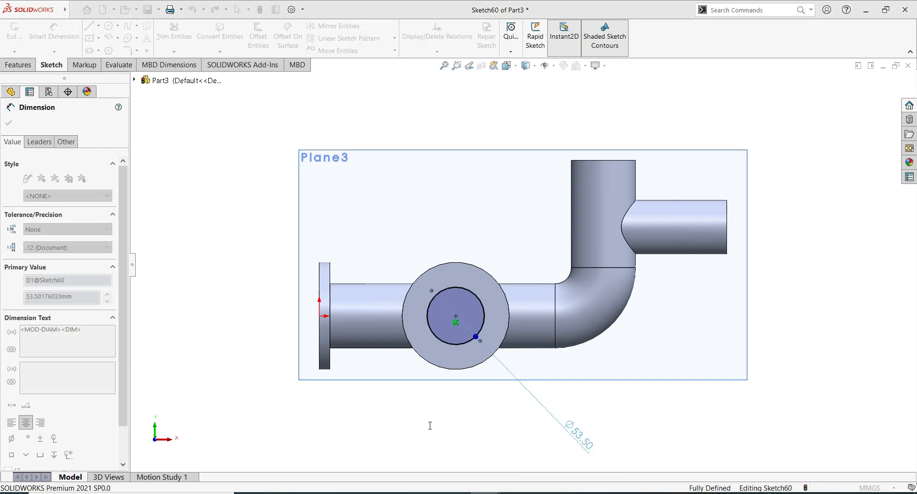
click(8, 123)
Cut-extrude the 50 mm circle through the branch flange with a Blind depth of 10 mm.
click(23, 72)
click(28, 65)
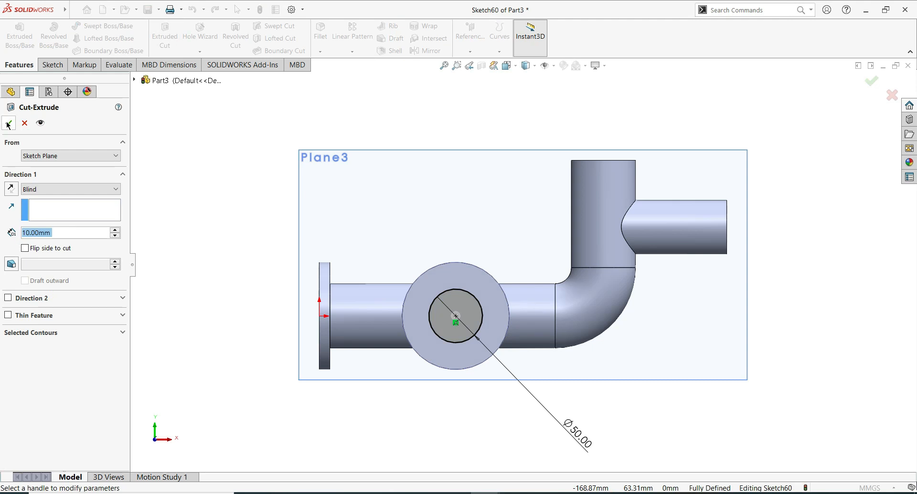
click(9, 124)
Start a sketch on the branch flange's face and draw a concentric circle about 79 mm in diameter around the bore.
mouse_move(359, 424)
middle_down()
mouse_move(415, 410)
mouse_move(342, 426)
middle_up()
click(517, 345)
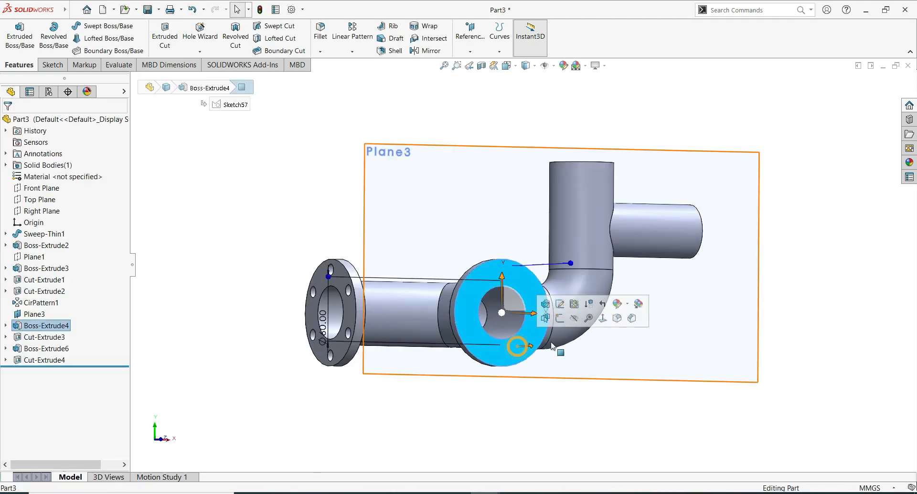
click(561, 318)
click(175, 181)
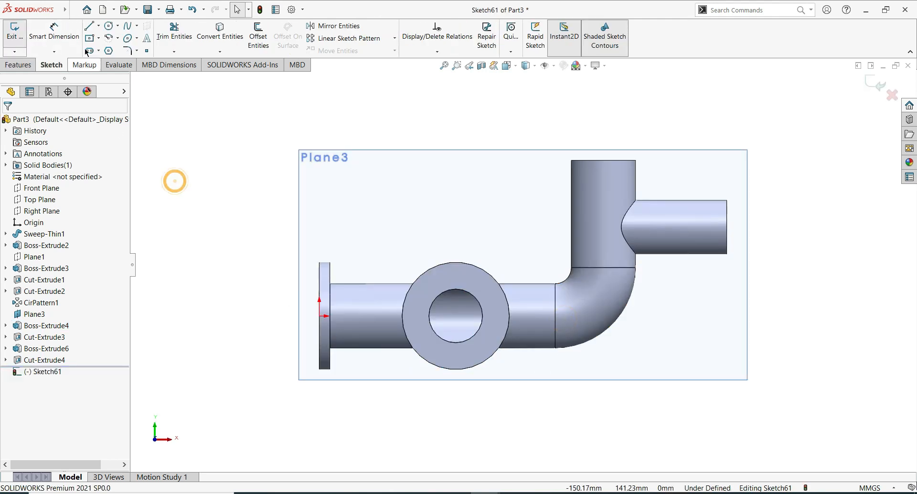
click(108, 26)
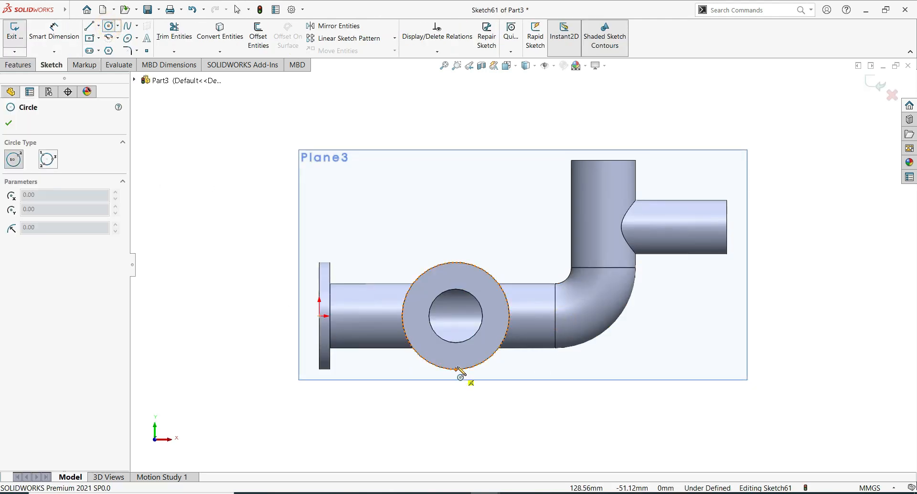
click(456, 316)
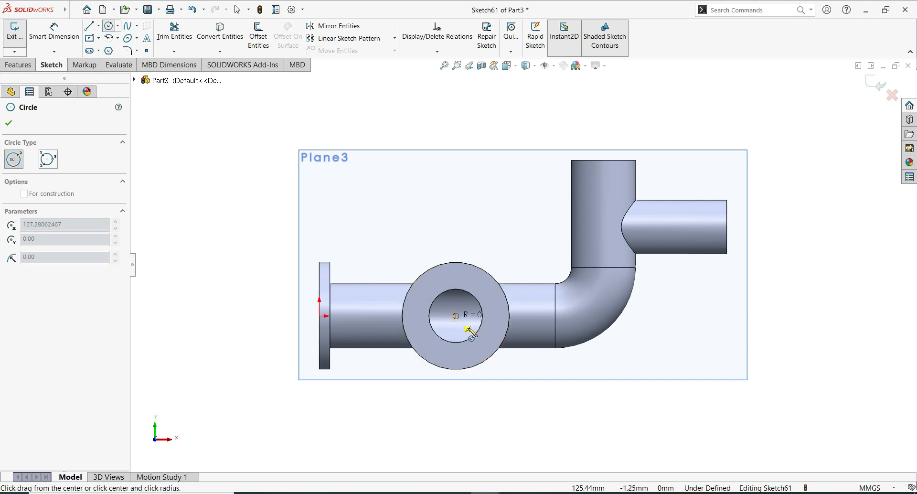
click(485, 347)
click(10, 125)
Dimension the bolt circle's diameter on the branch flange at 80 mm.
click(43, 32)
click(416, 346)
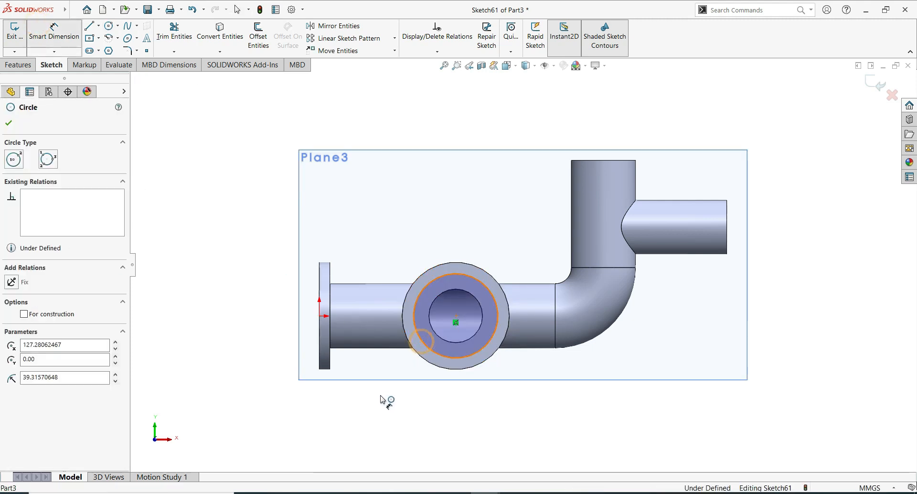
click(377, 409)
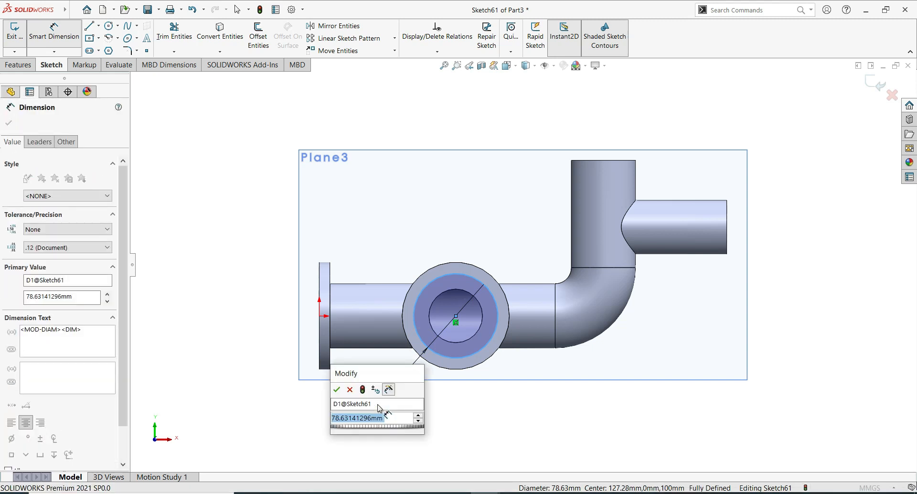
click(378, 404)
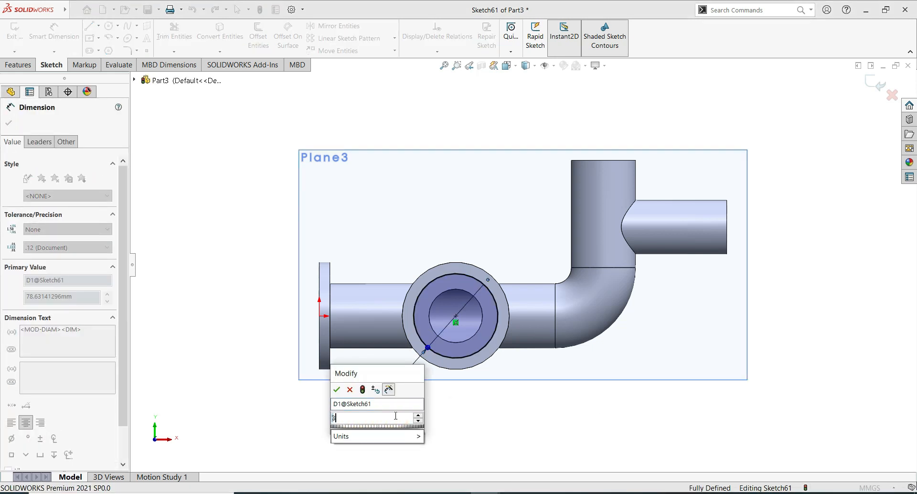
key(Return)
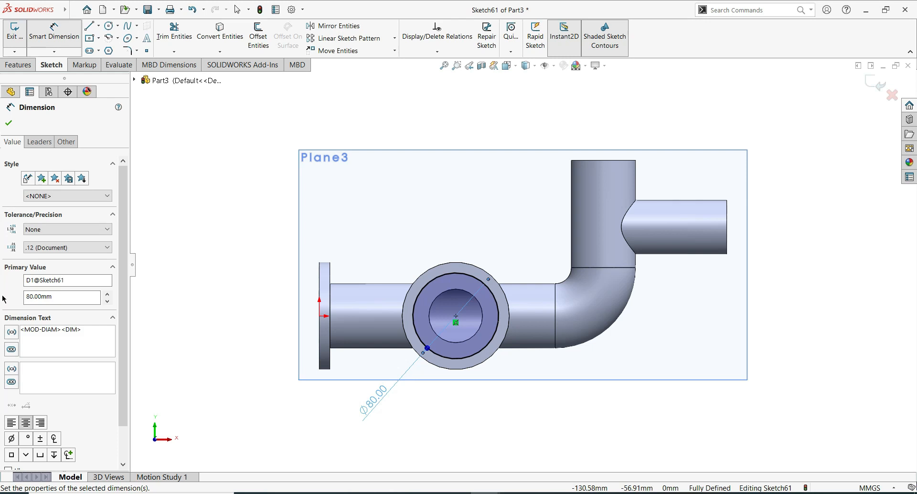
click(13, 122)
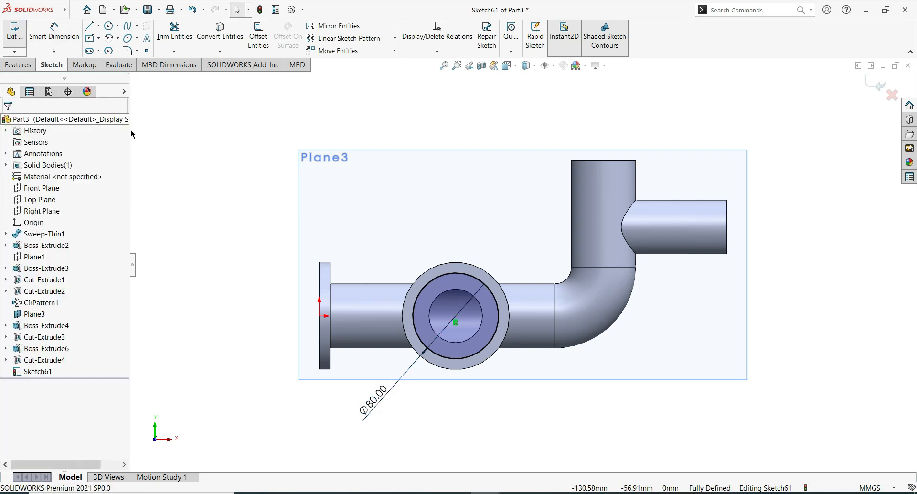
Convert the 80 mm circle on the branch flange to construction geometry.
click(105, 24)
click(9, 123)
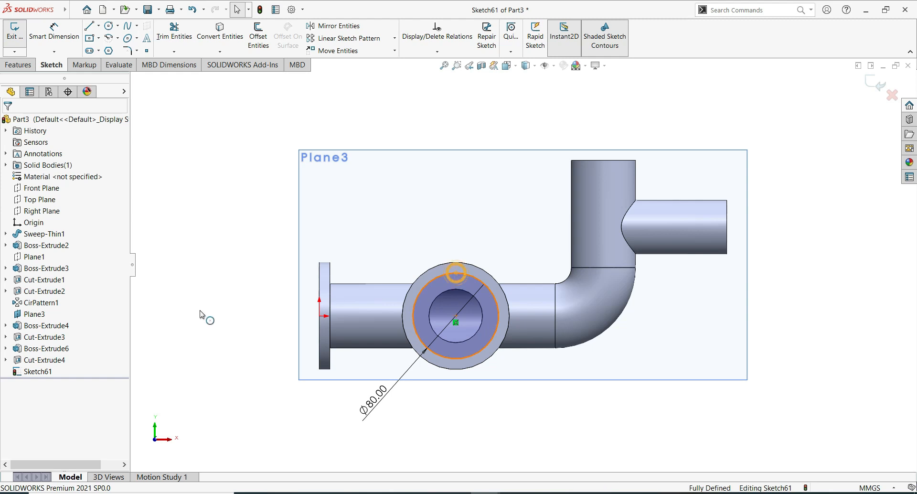
click(23, 276)
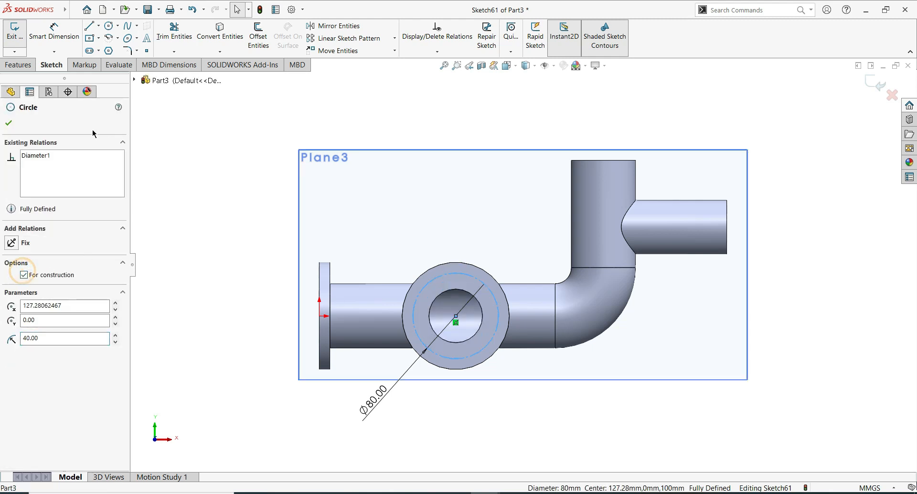
Draw a bolt-hole circle about 11 mm in diameter centred on the uppermost point of the 80 mm construction circle.
click(109, 25)
click(456, 274)
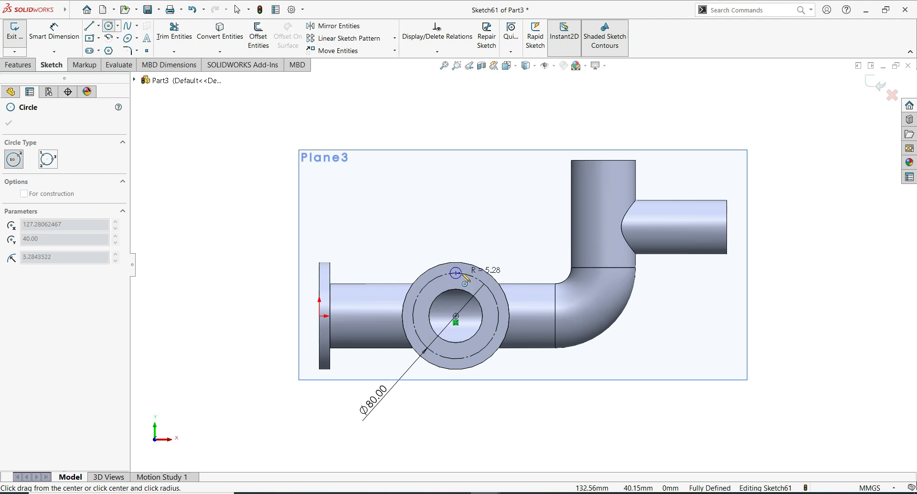
click(465, 278)
key(Escape)
Dimension the small bolt-hole circle's diameter at 12 mm.
click(55, 34)
scroll(435, 280, down, 3)
scroll(454, 282, up, 1)
click(480, 278)
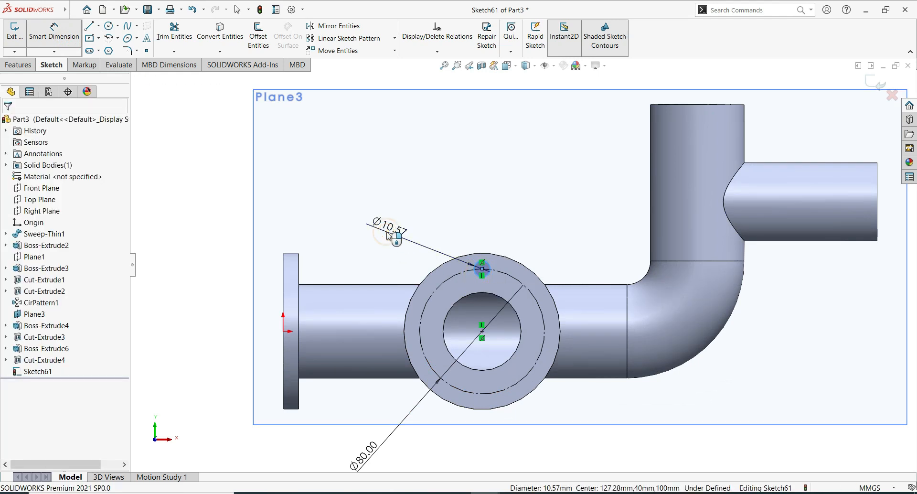
click(389, 233)
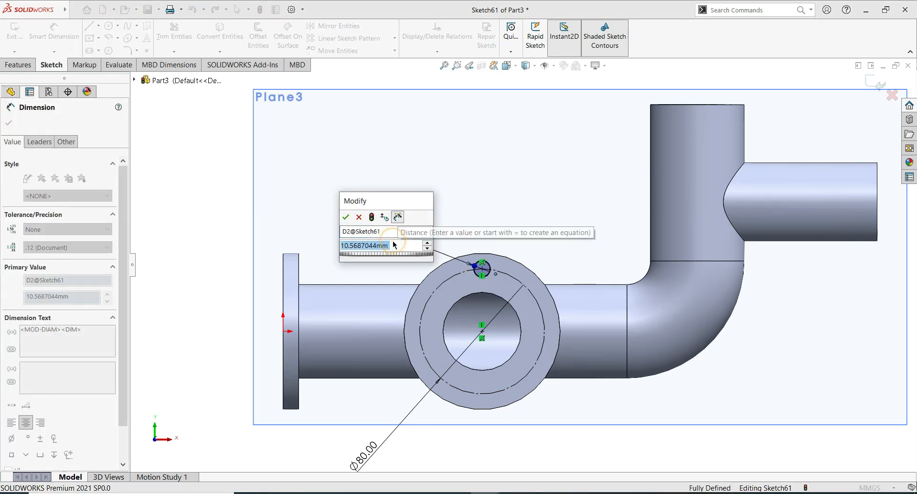
text(12)
key(Return)
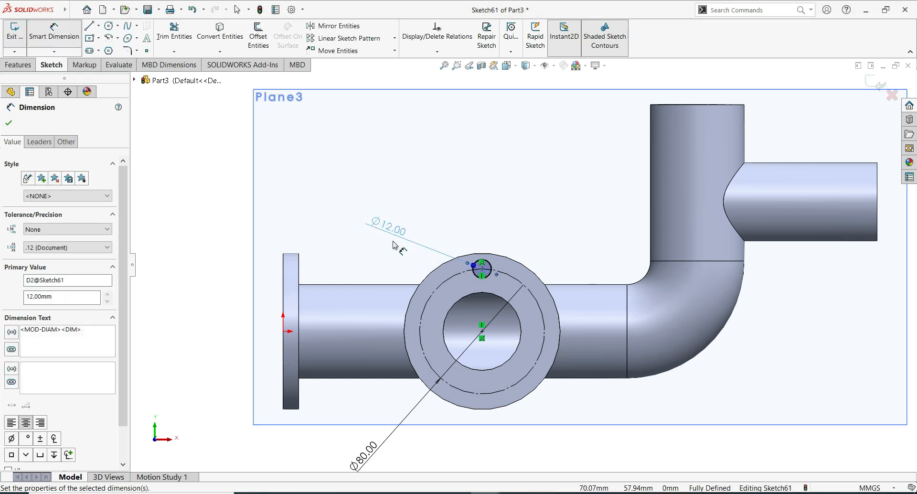
click(8, 124)
click(19, 65)
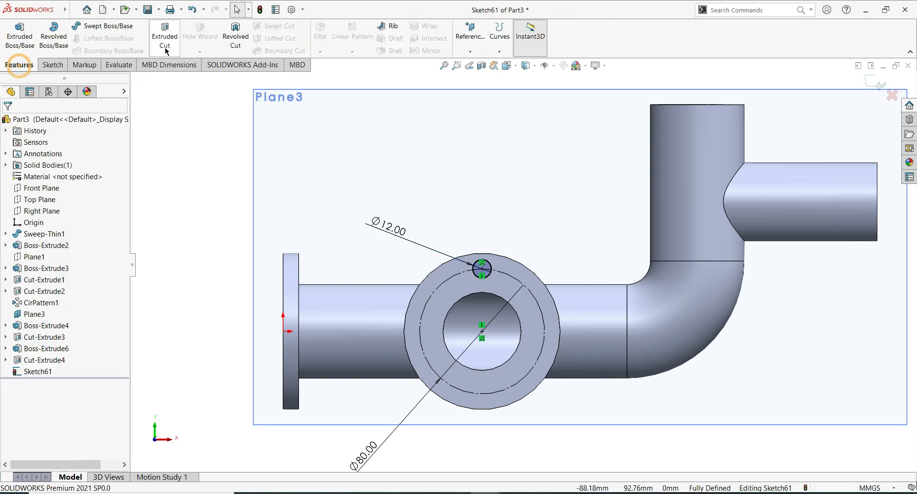
Cut the 12 mm bolt-hole circle 10 mm deep through the branch flange.
click(165, 46)
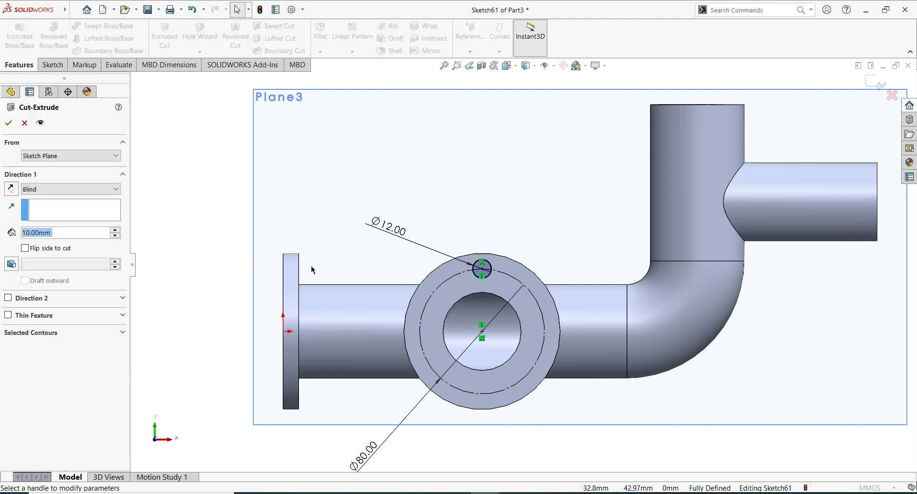
click(7, 125)
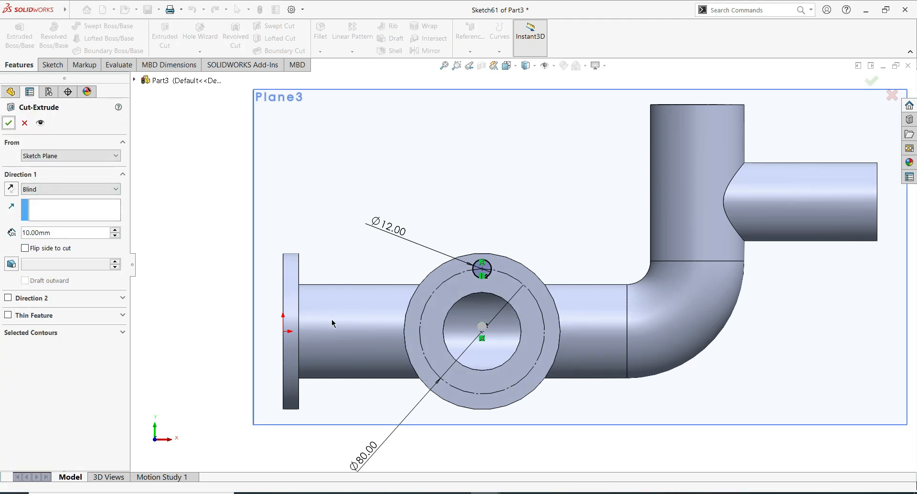
Pattern the bolt hole around the branch flange's bore edge as six equally spaced instances over 360 degrees.
scroll(437, 230, down, 1)
middle_drag(446, 213, 454, 326)
click(508, 367)
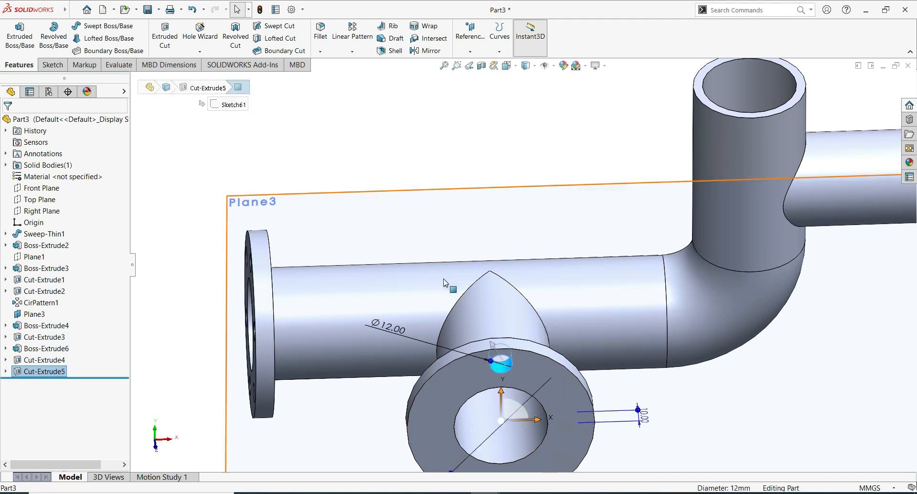
click(347, 53)
click(363, 75)
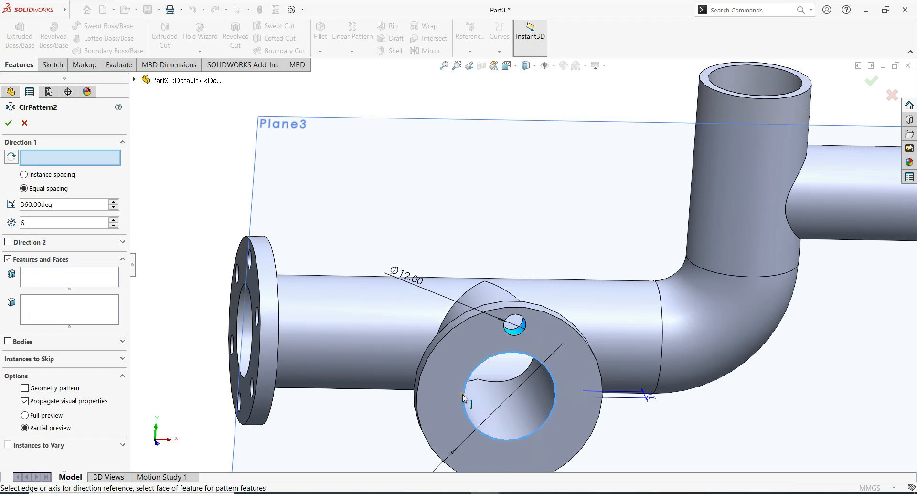
click(462, 395)
scroll(320, 234, up, 1)
middle_drag(320, 234, 317, 178)
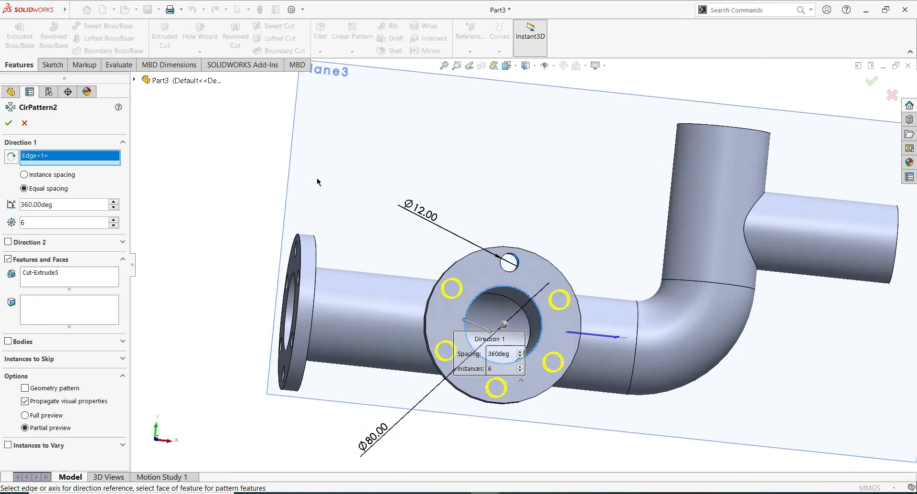
click(8, 122)
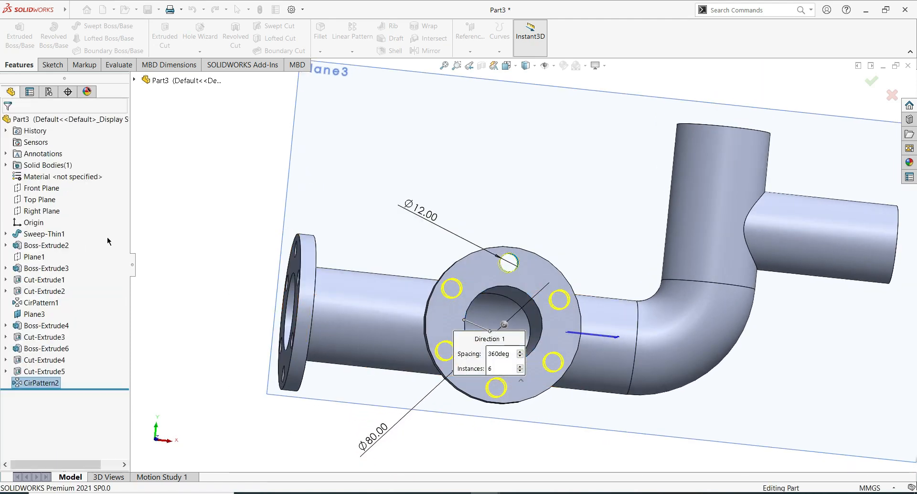
Start a sketch on the ring-shaped end face of the pipe's open upright end.
click(413, 189)
middle_drag(409, 180, 593, 238)
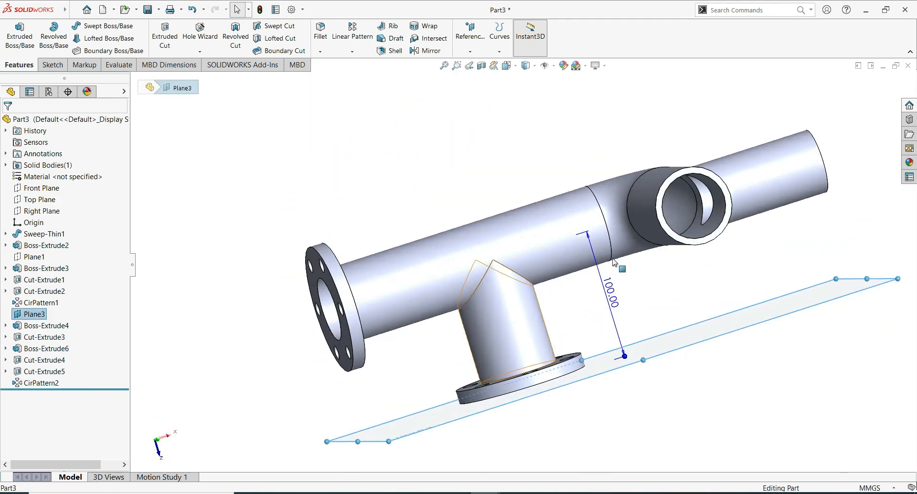
click(673, 234)
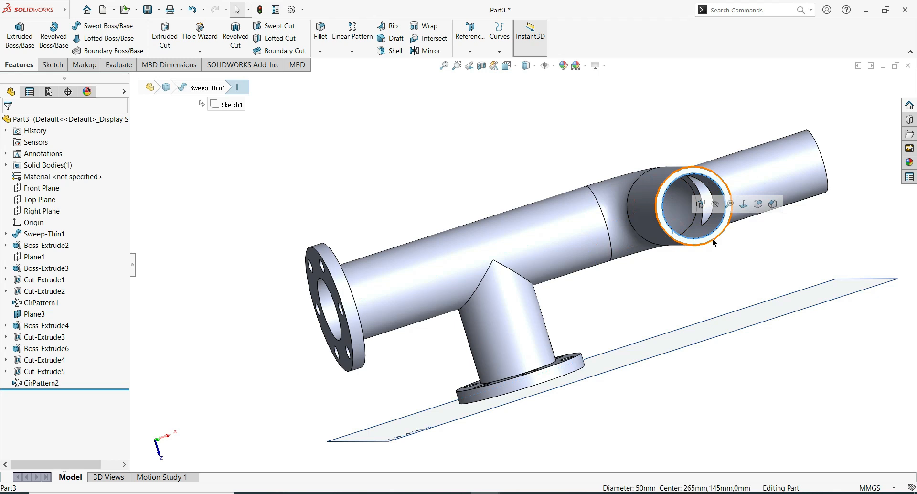
scroll(710, 239, down, 4)
click(688, 257)
click(650, 251)
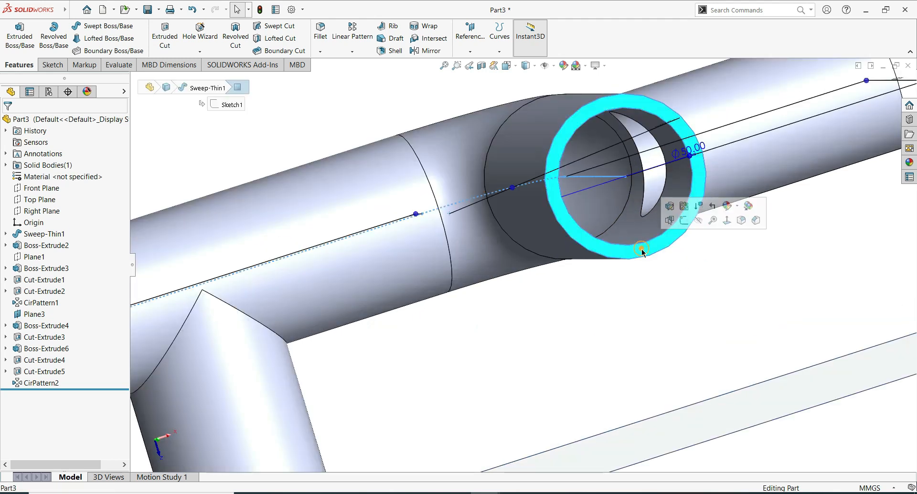
click(674, 260)
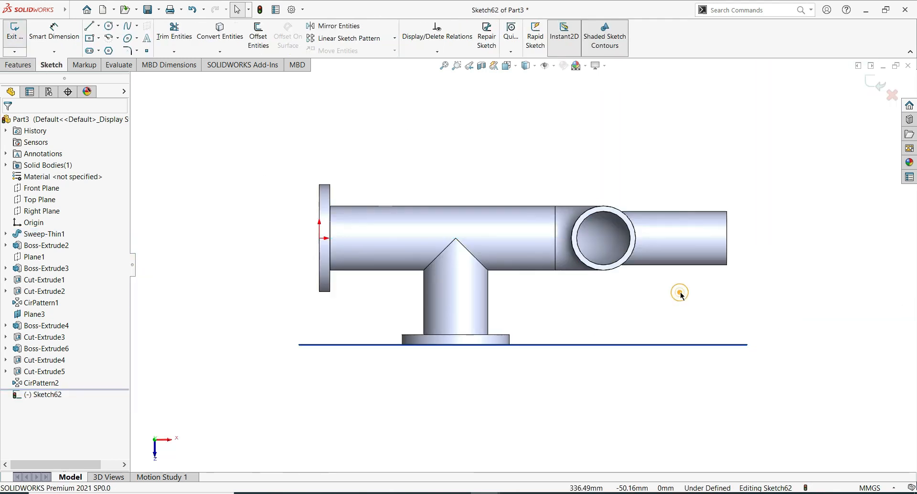
click(318, 345)
right_click(317, 346)
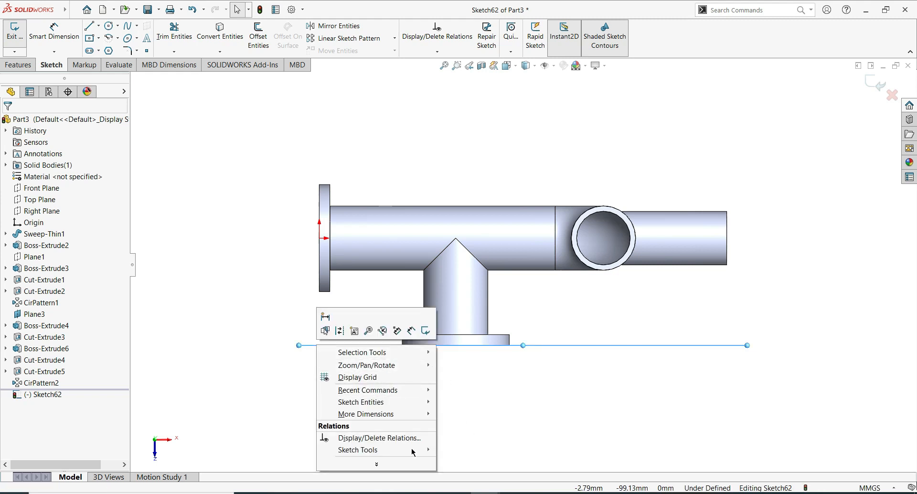
click(378, 465)
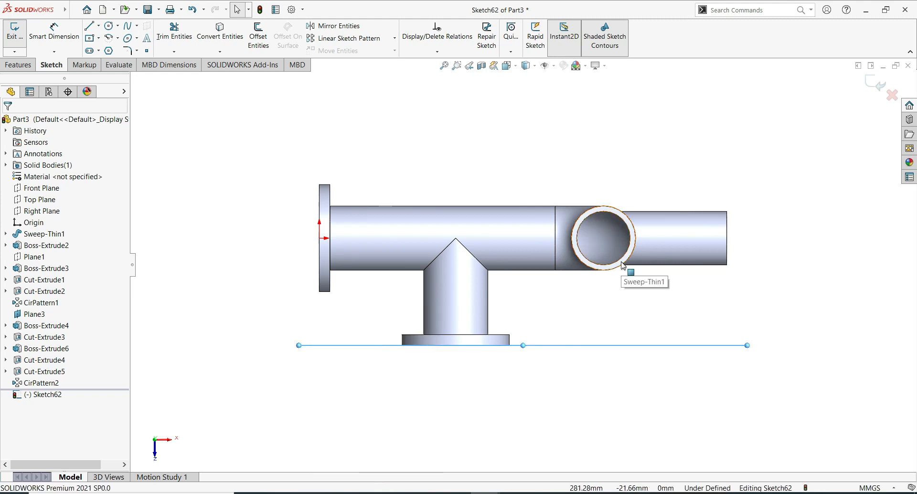
Sketch a center rectangle about 79 mm wide and 100 mm high, centred on the pipe's circular end.
click(99, 38)
click(95, 64)
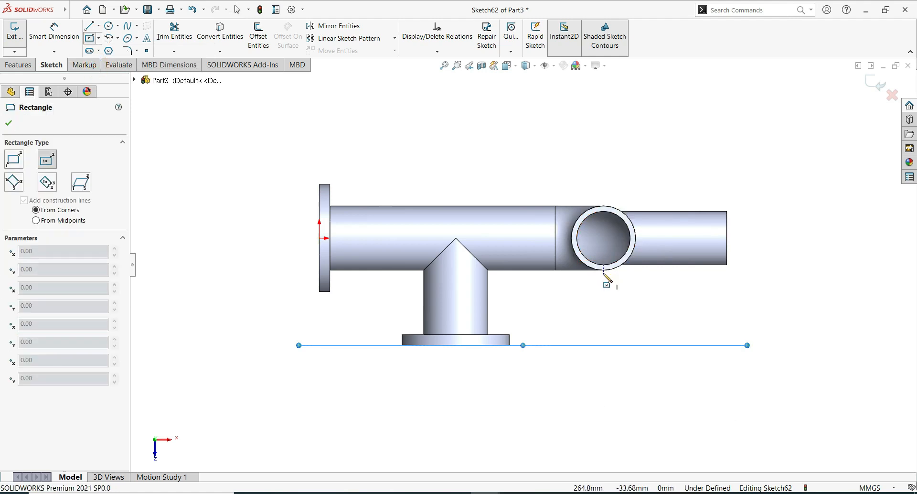
click(604, 238)
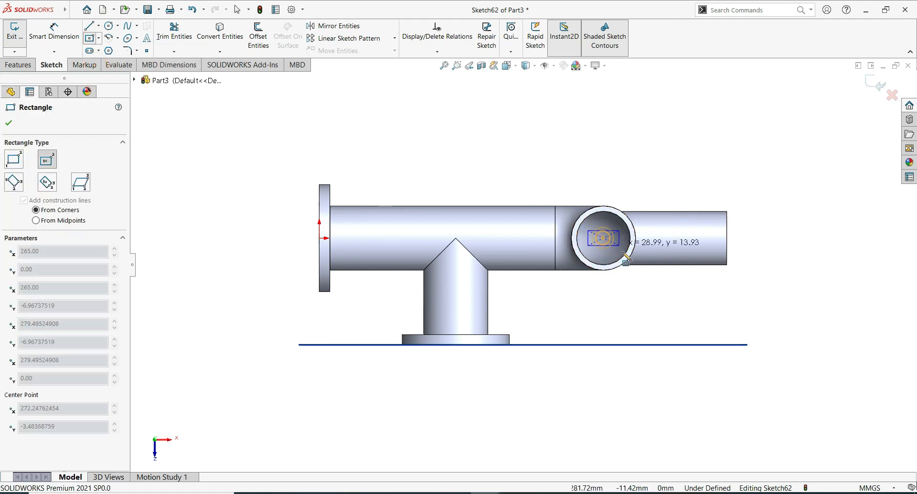
click(646, 291)
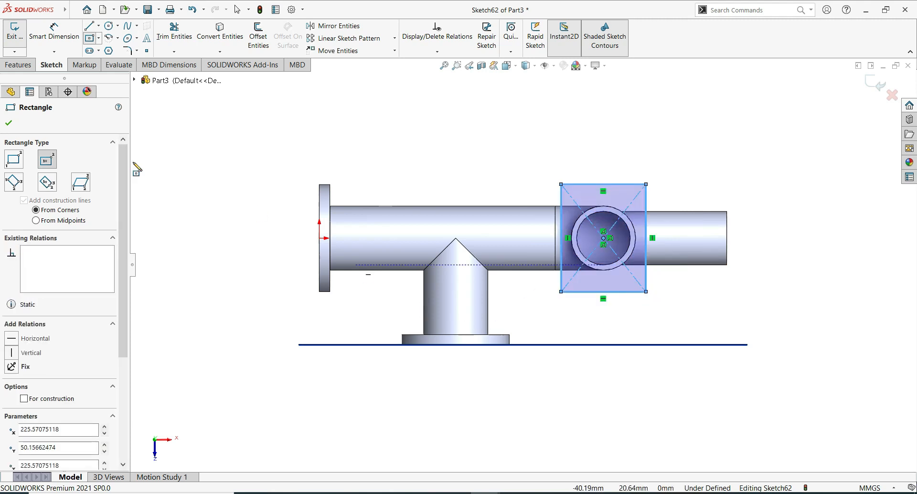
key(Escape)
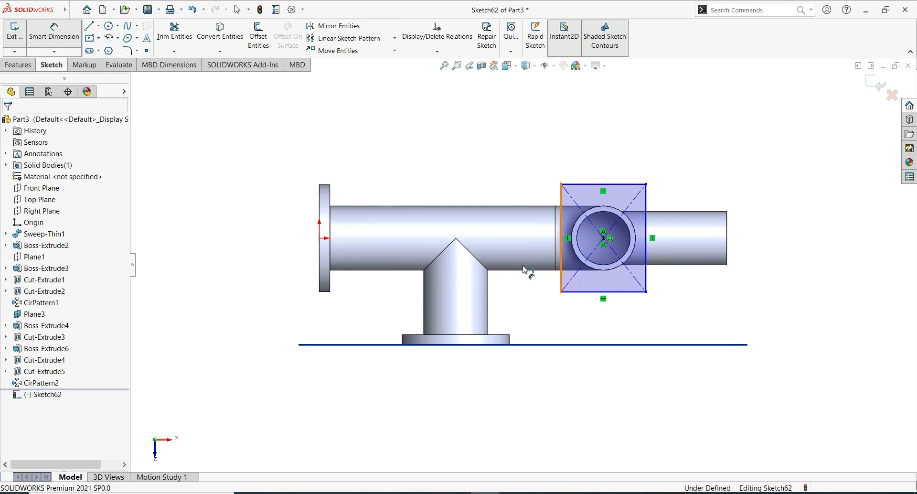
Dimension the rectangle's vertical side at 100 mm.
click(562, 267)
click(478, 145)
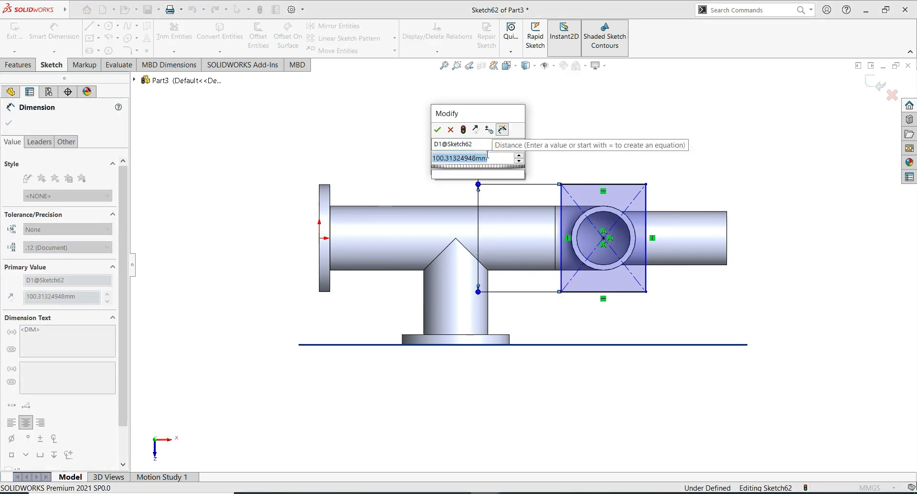
text(100)
key(Return)
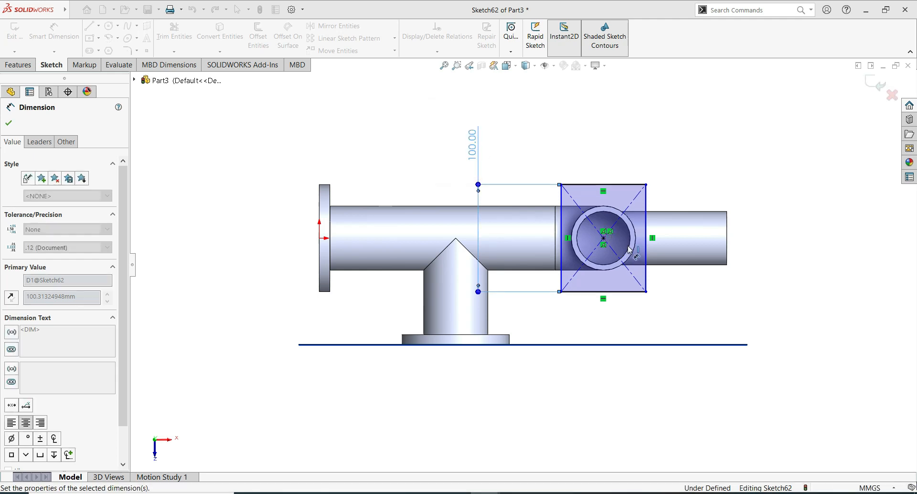
Dimension the rectangle's horizontal side at 100 mm.
click(621, 184)
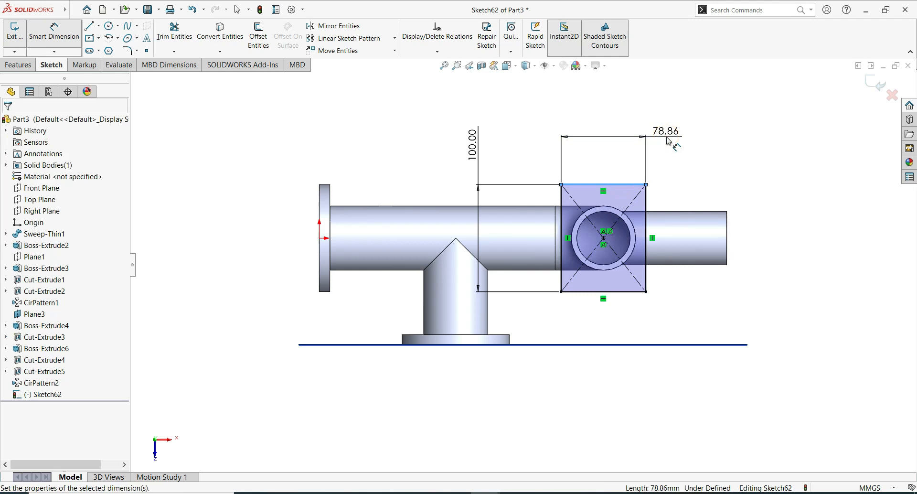
click(668, 140)
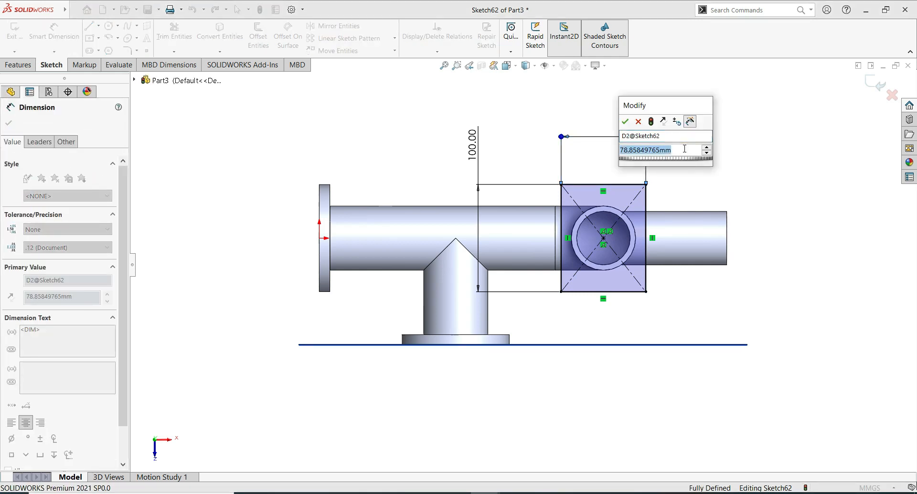
text(100)
key(Return)
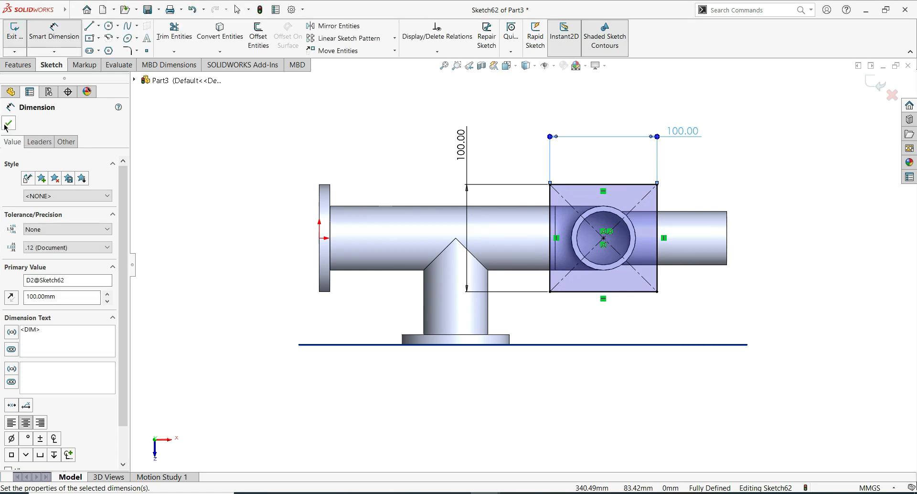
click(9, 123)
Extrude the square 10 mm in the reversed direction, back over the pipe end, and merge it with the body.
click(18, 65)
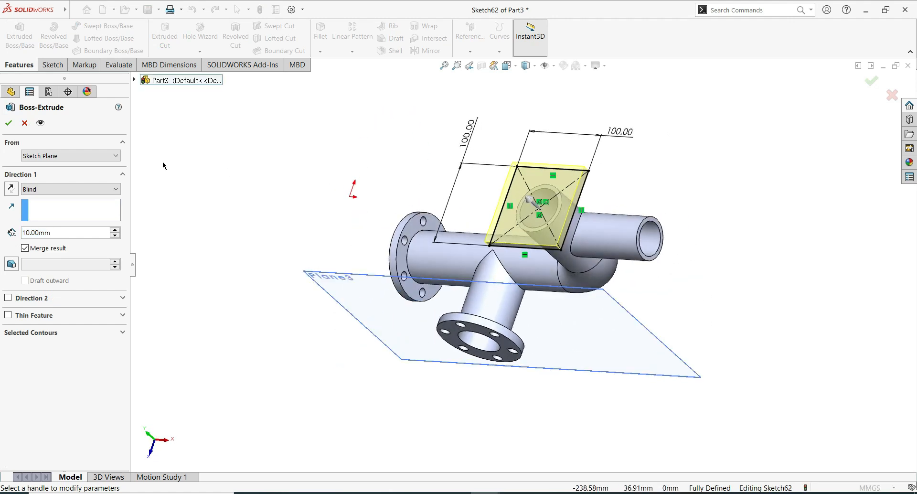
click(9, 192)
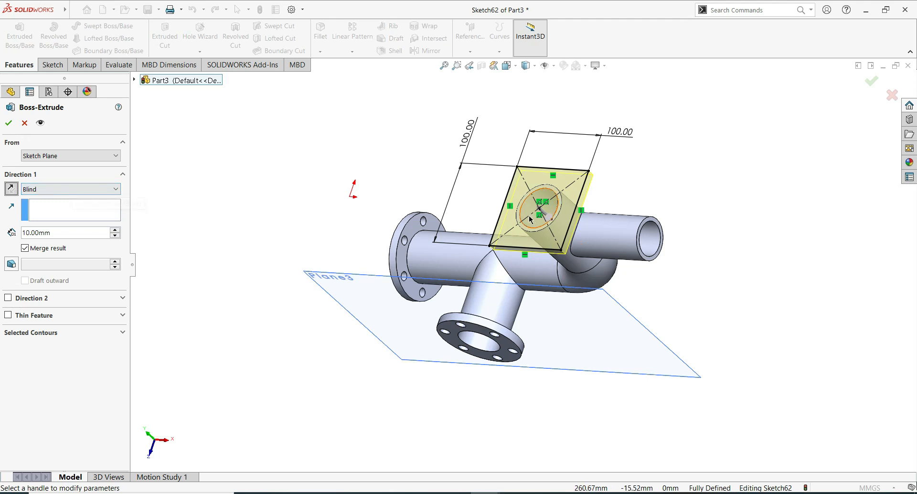
click(9, 124)
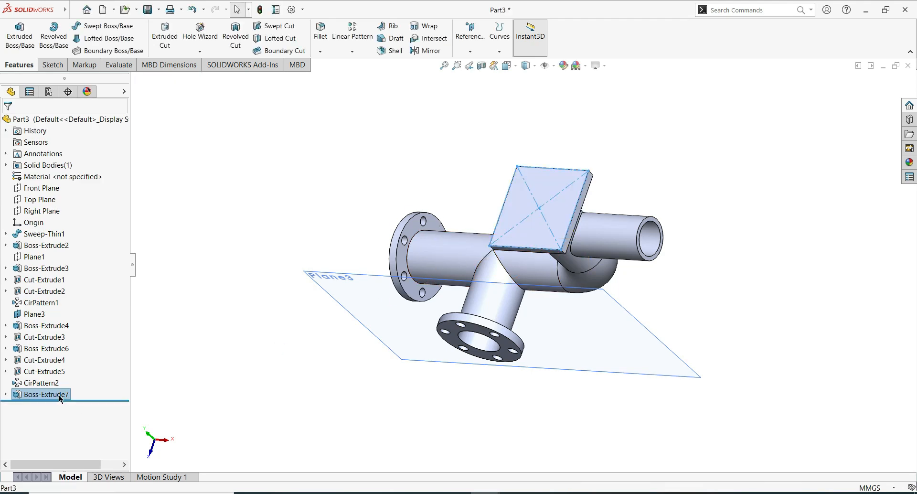
Edit the square flange's sketch and convert the pipe's 50 mm inner edge into it so the bore passes through.
click(60, 398)
click(94, 395)
click(68, 394)
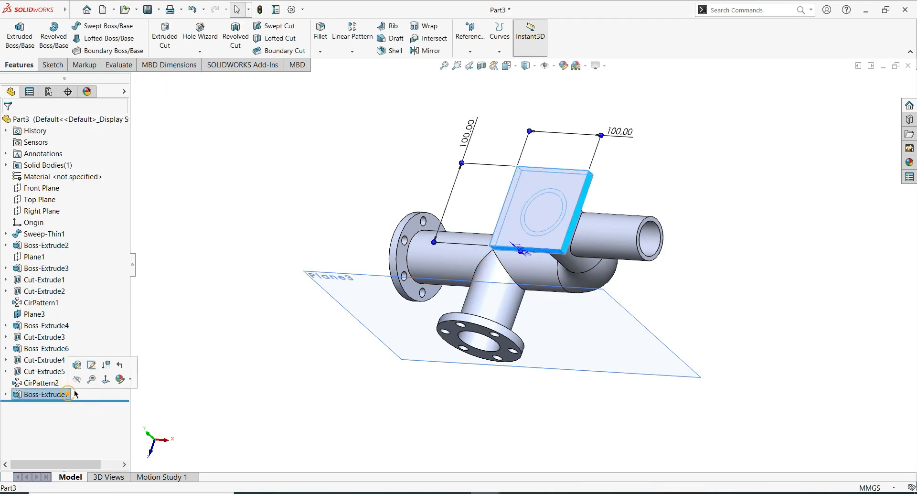
click(86, 390)
click(109, 361)
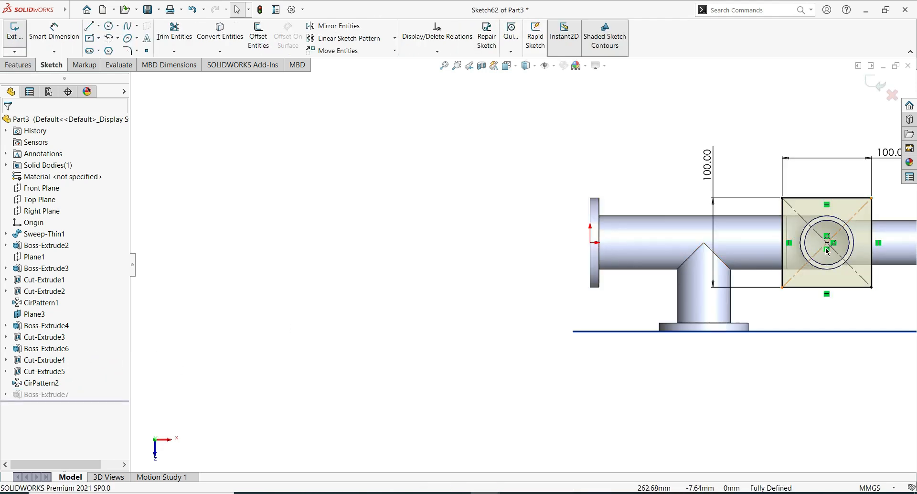
click(821, 223)
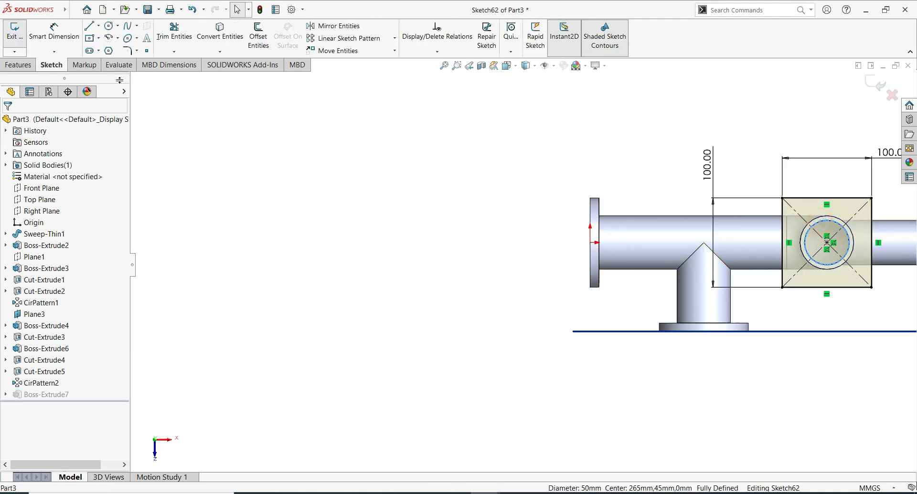
click(219, 32)
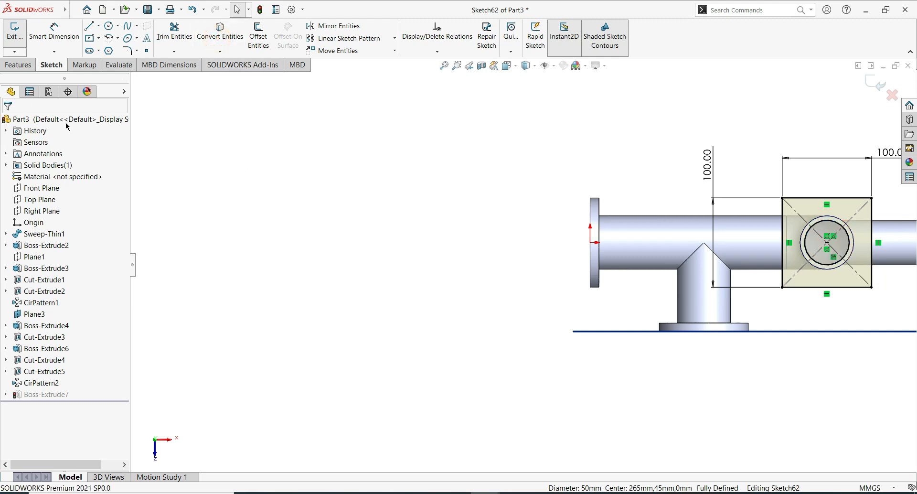
click(874, 82)
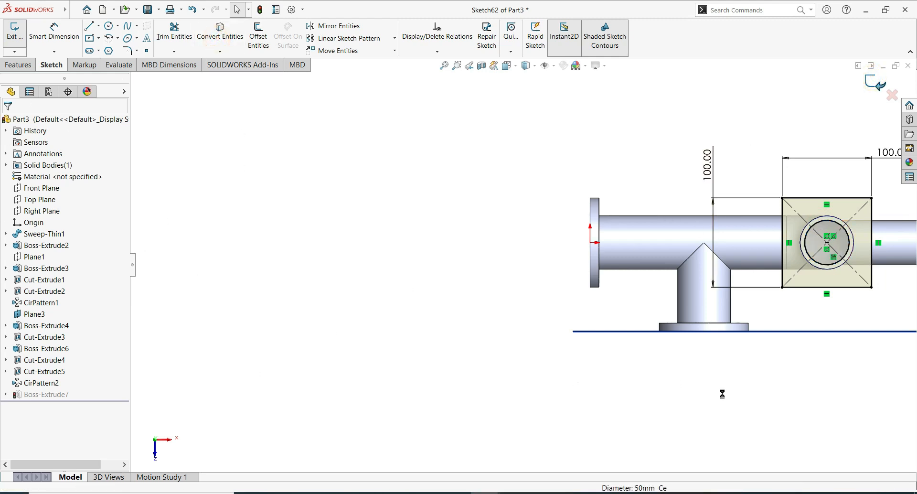
Start a fillet on the square flange, select two of its corner edges, and remove the stray side face from the selection.
mouse_move(807, 385)
middle_down()
mouse_move(790, 321)
mouse_move(815, 337)
mouse_move(742, 282)
middle_up()
scroll(742, 281, down, 8)
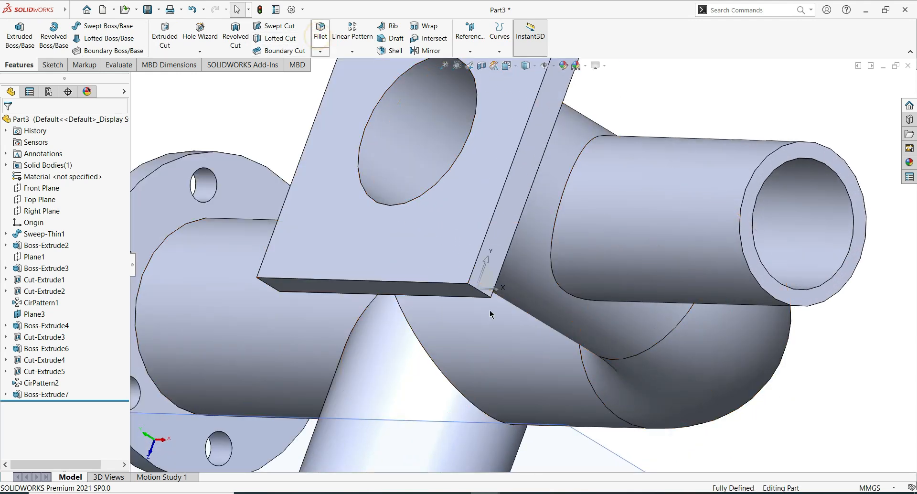
click(475, 290)
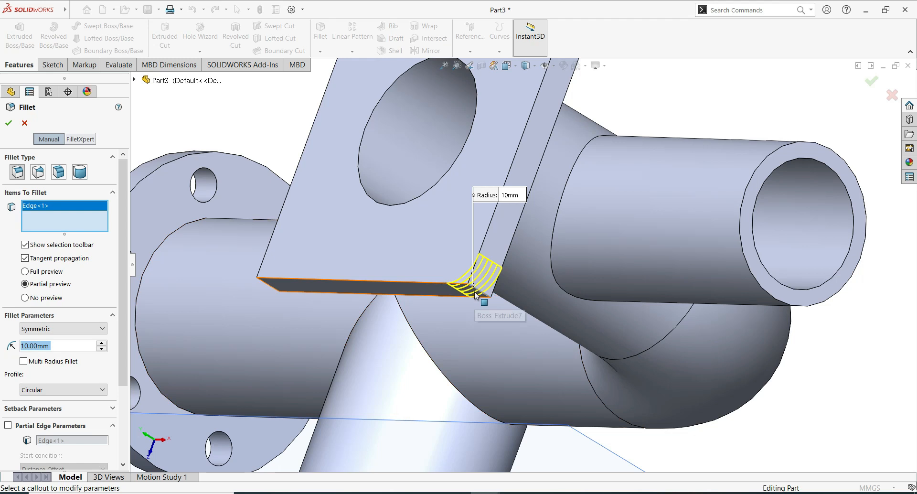
middle_drag(300, 267, 359, 278)
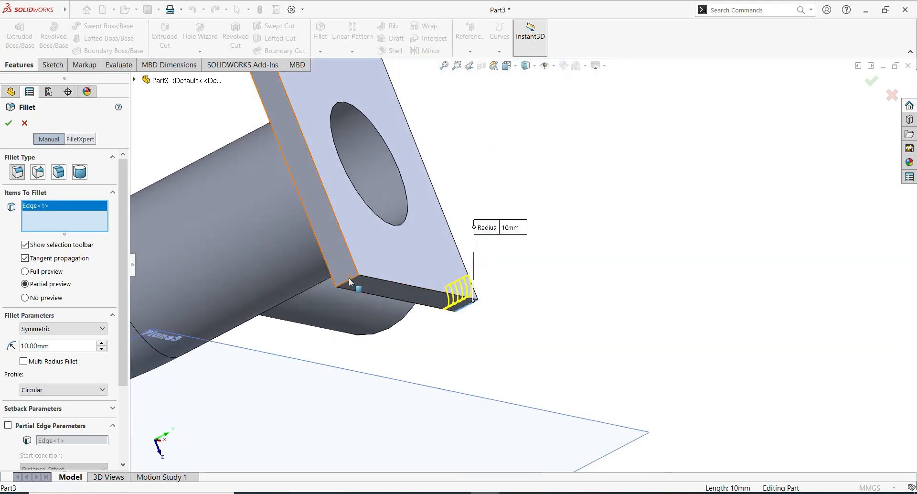
click(349, 281)
click(351, 281)
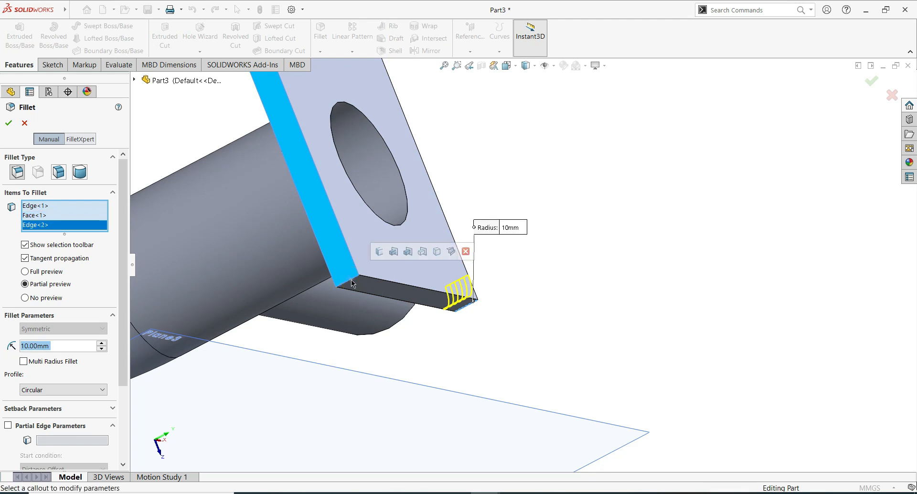
click(38, 218)
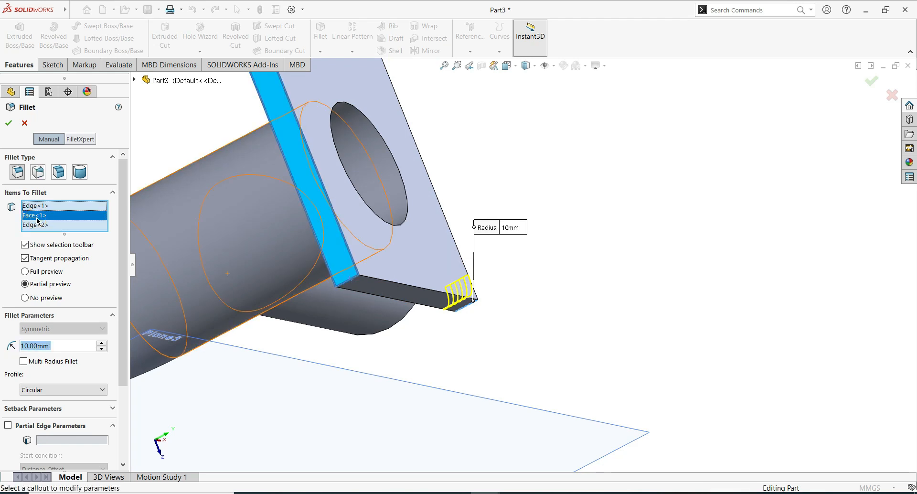
key(Delete)
Add the square flange's remaining two corner edges to the fillet selection.
scroll(347, 259, up, 4)
middle_drag(311, 143, 334, 176)
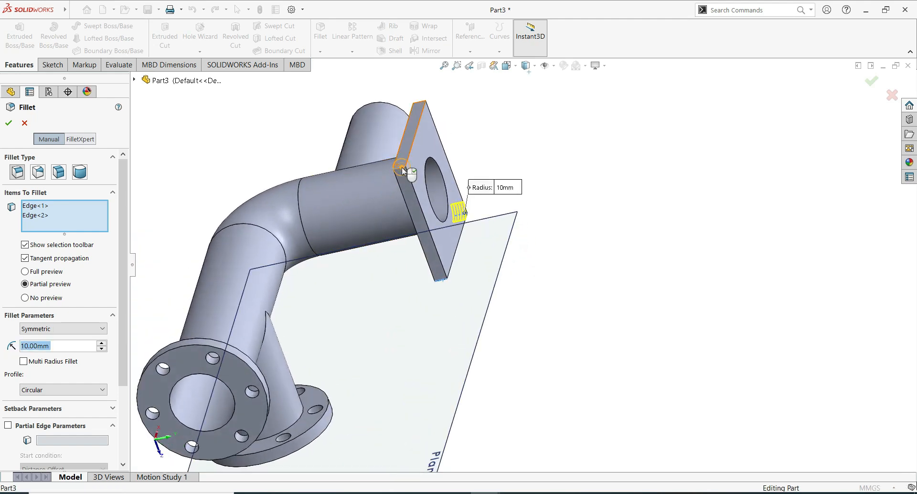
click(435, 138)
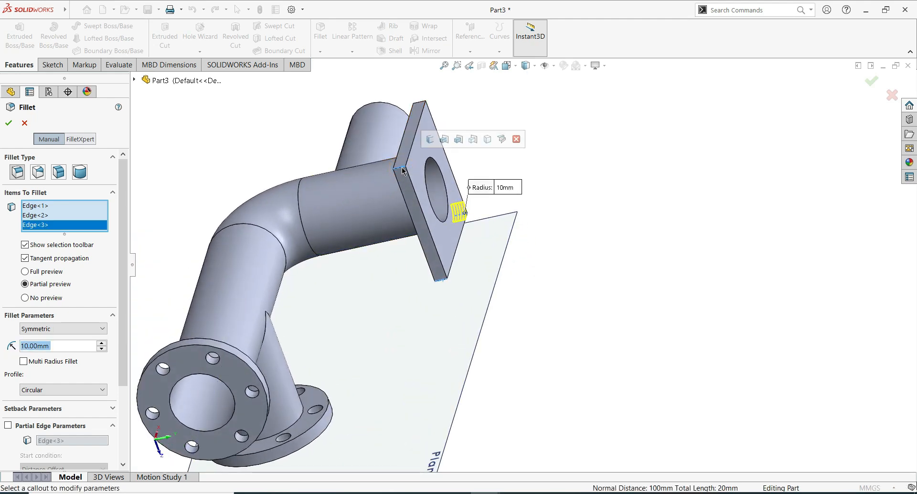
click(431, 139)
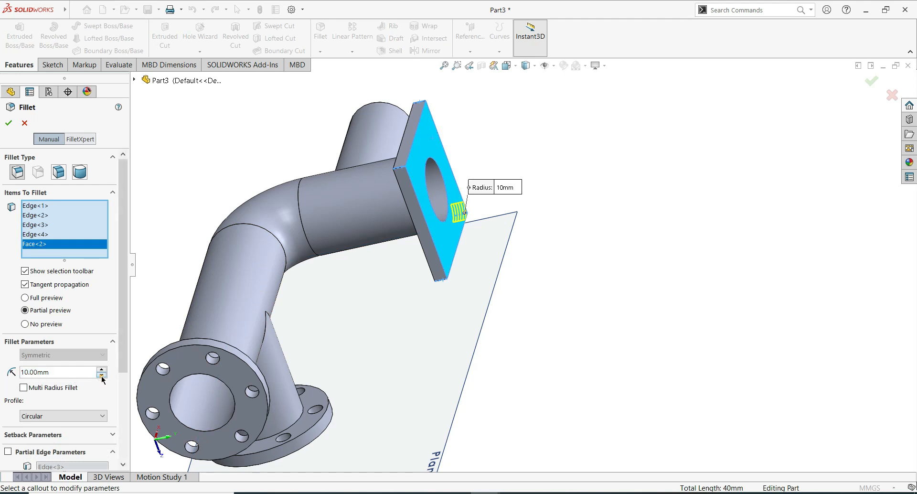
Set the corner fillet radius to 20 mm and try to apply it with the flange's outer face still selected.
middle_drag(519, 359, 162, 376)
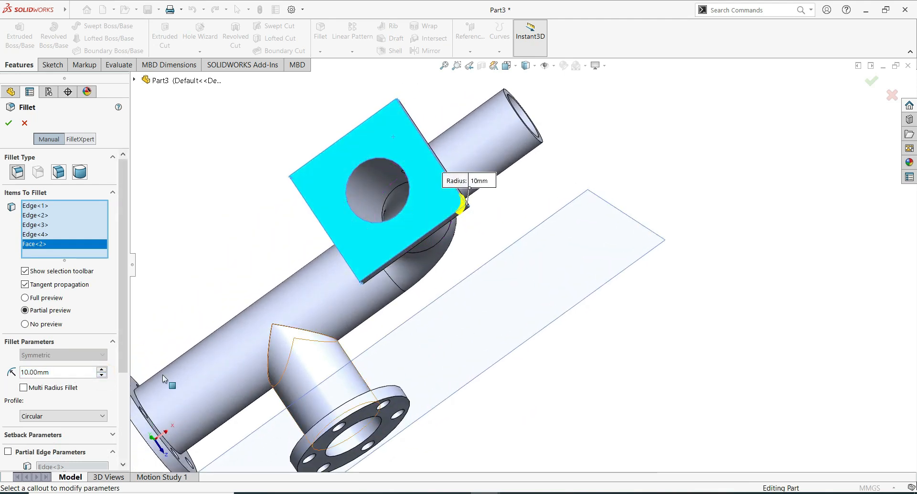
click(103, 369)
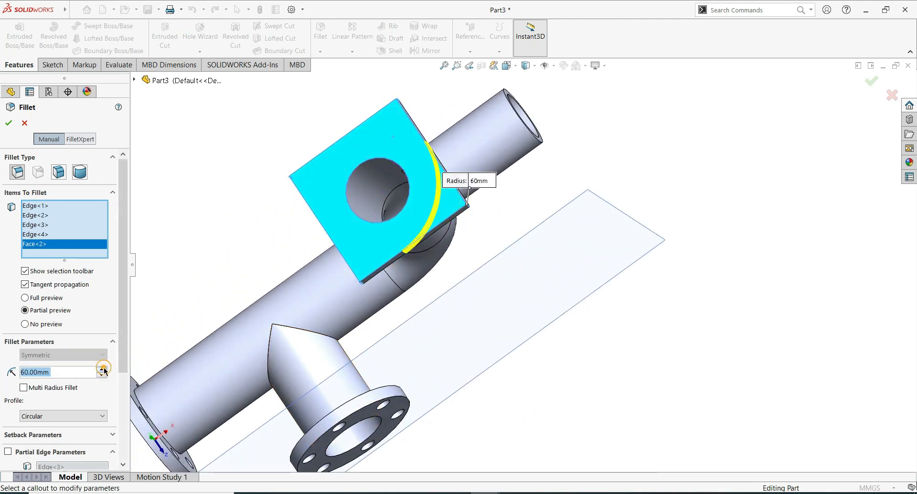
click(102, 376)
click(102, 376)
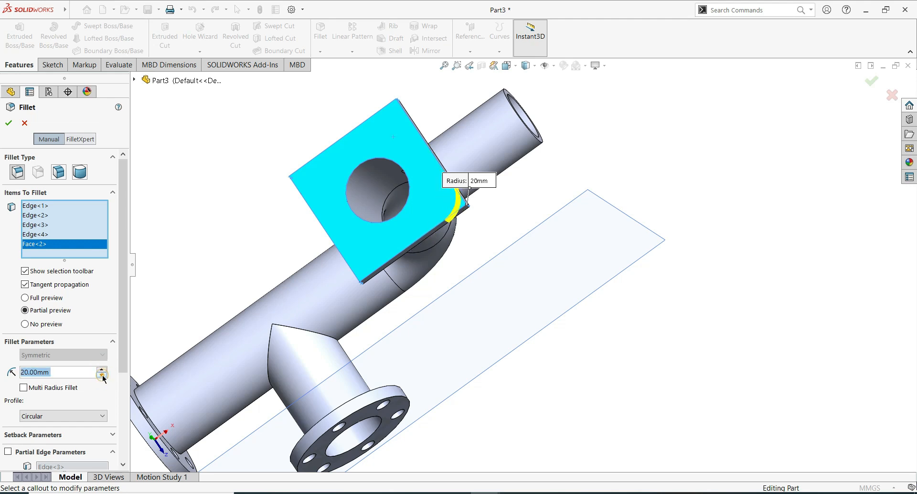
click(9, 124)
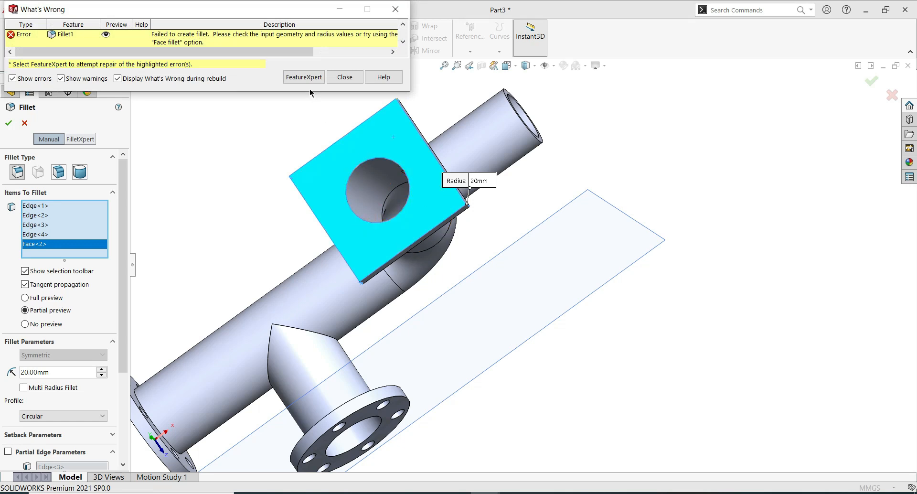
click(344, 78)
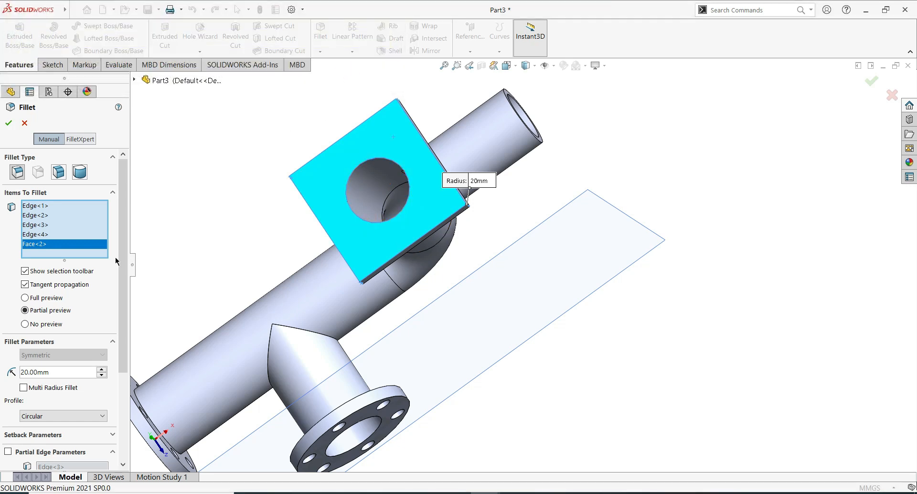
Remove the outer face from the fillet selection and apply the 20 mm fillet to the square flange's four corner edges.
click(56, 245)
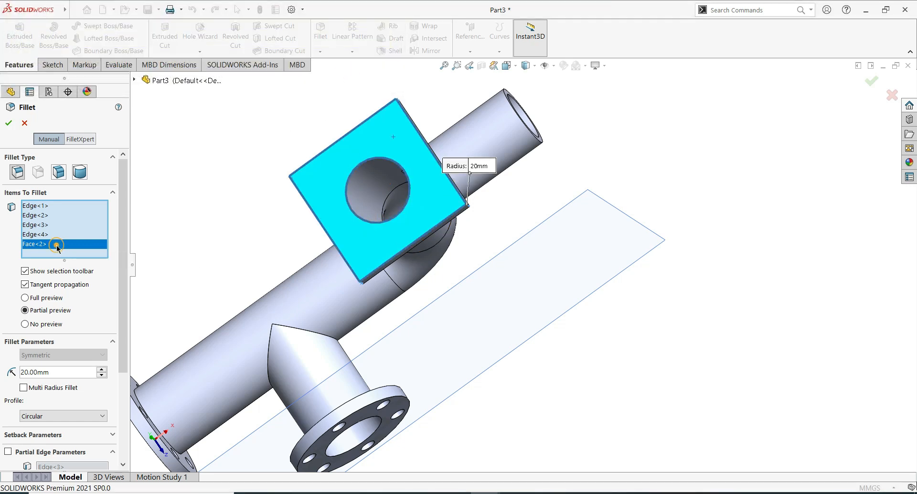
key(Delete)
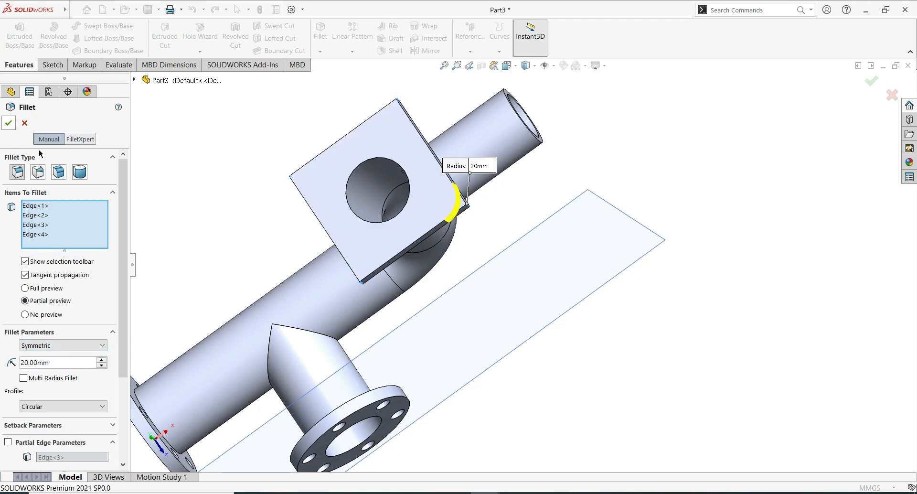
middle_drag(302, 178, 345, 223)
Sketch a centre rectangle about 73 by 70 mm on the square flange's outer face, centred on the bore.
click(372, 266)
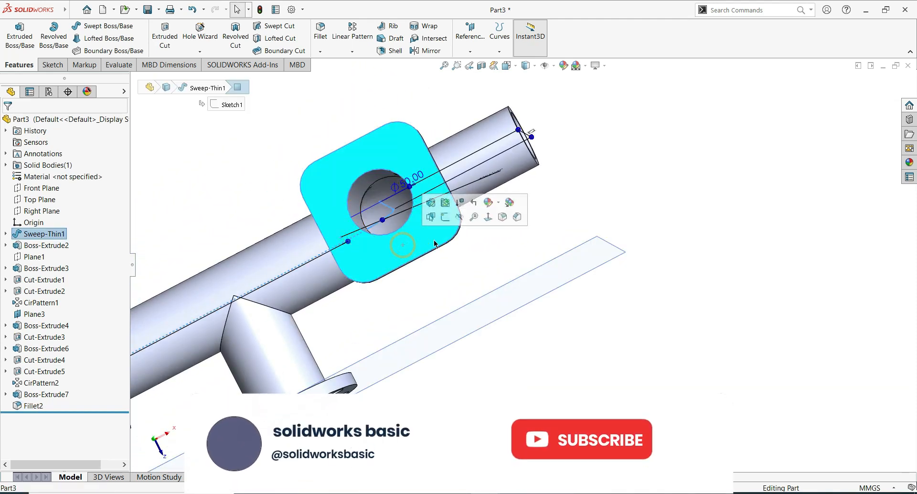
click(445, 218)
click(99, 27)
click(99, 39)
click(101, 64)
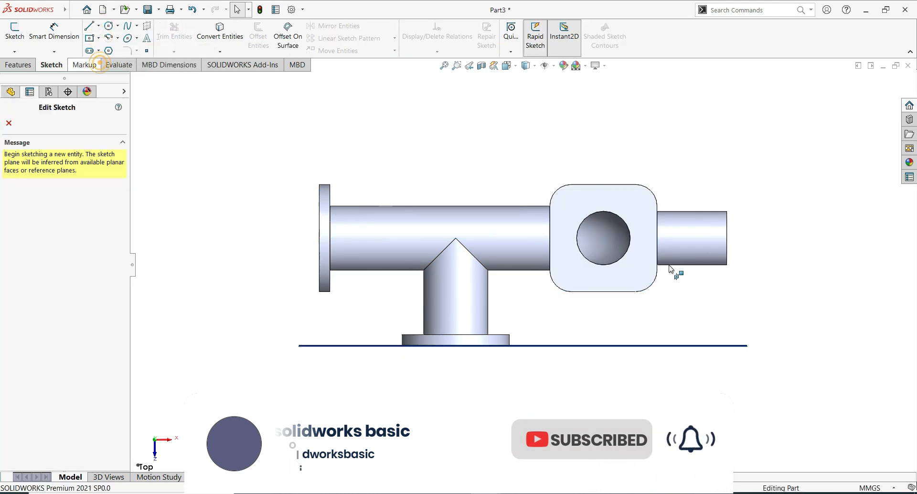
click(597, 274)
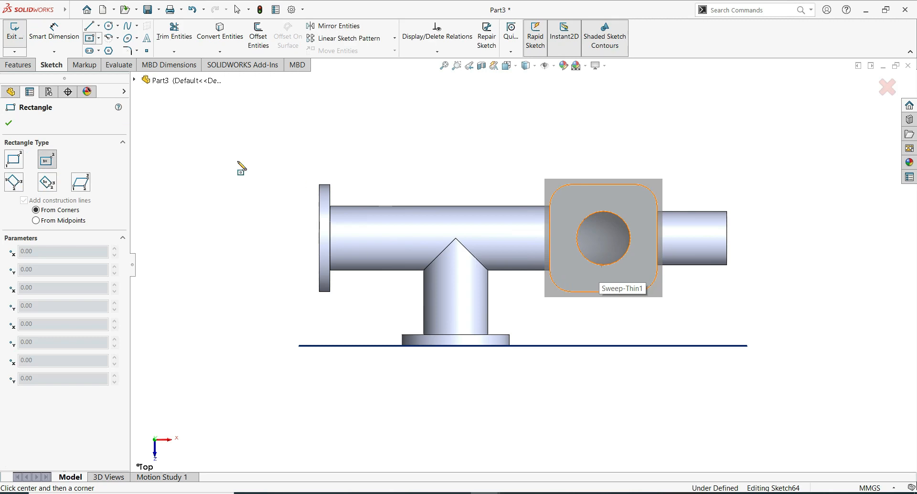
key(Escape)
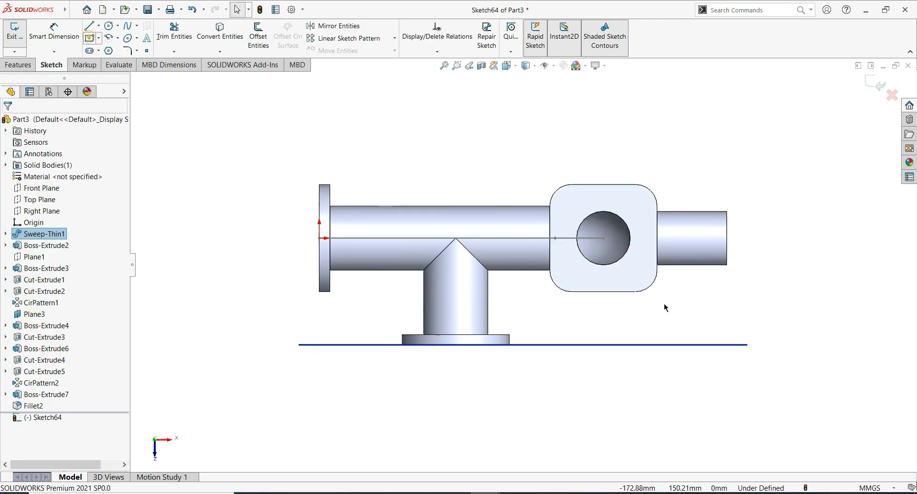
key(Return)
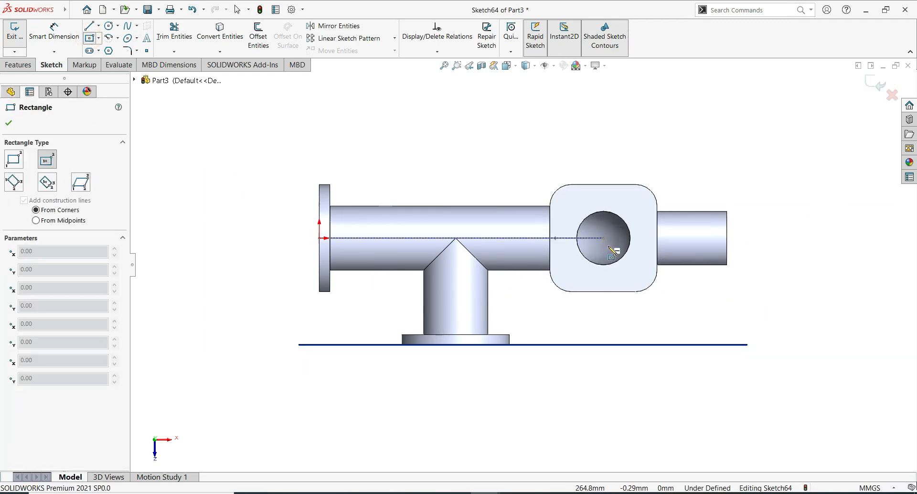
click(603, 237)
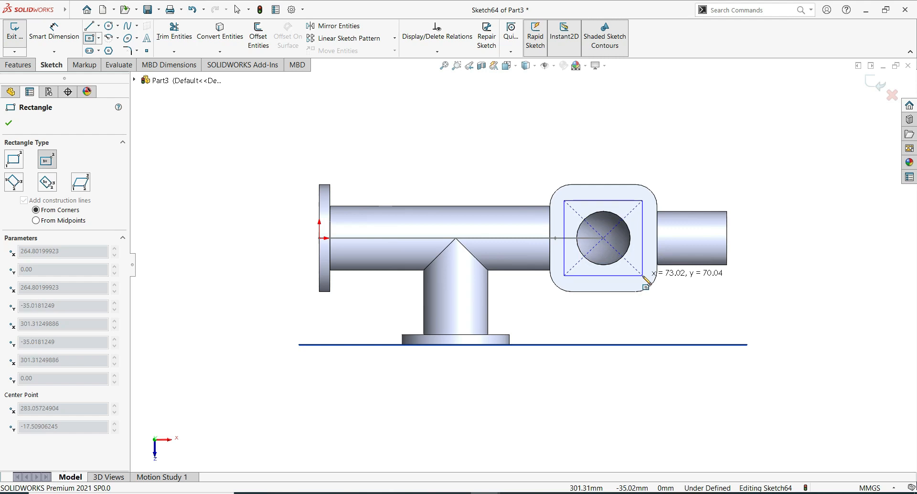
click(644, 276)
key(Escape)
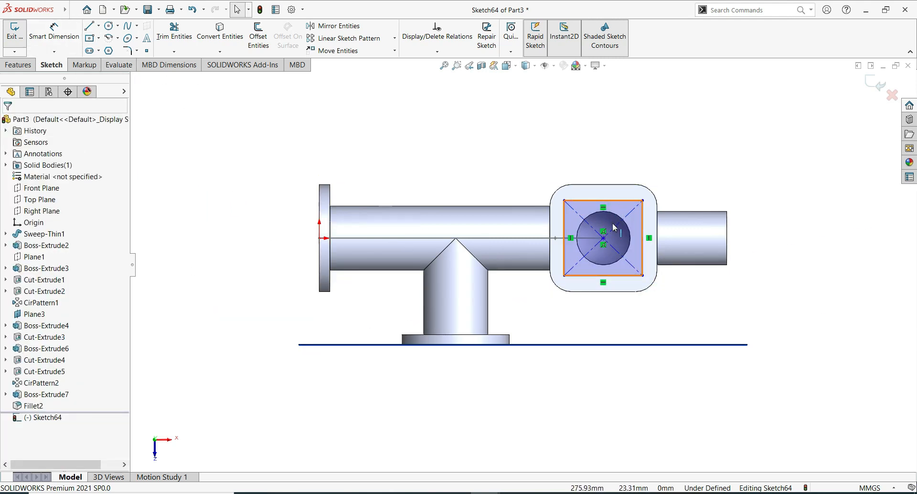
Convert the rectangle's four sides to construction lines.
click(581, 271)
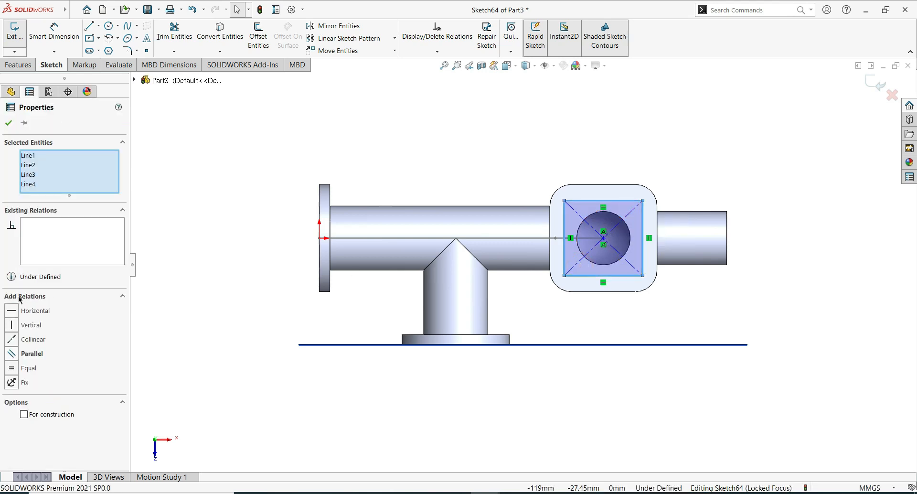
click(202, 360)
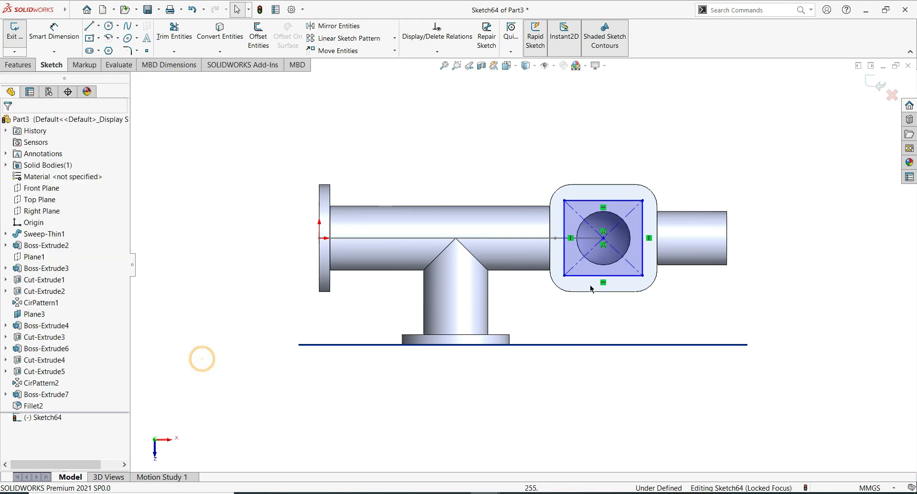
click(609, 273)
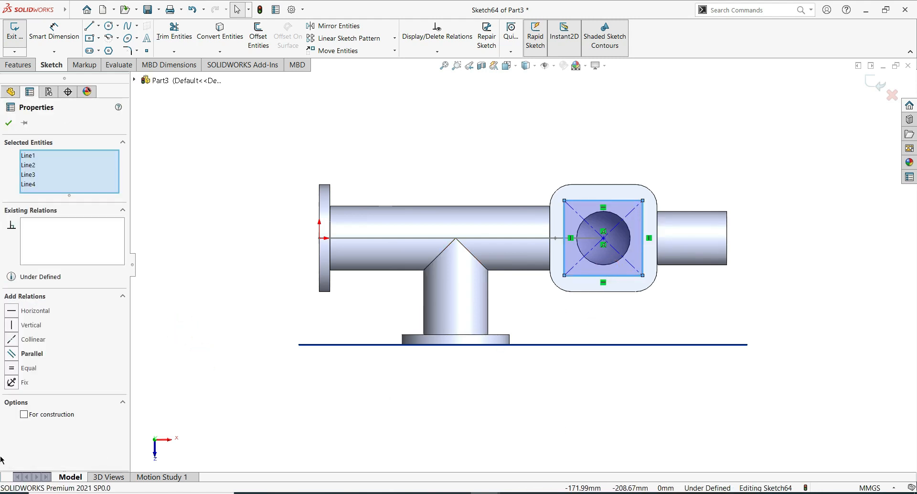
click(24, 415)
click(9, 123)
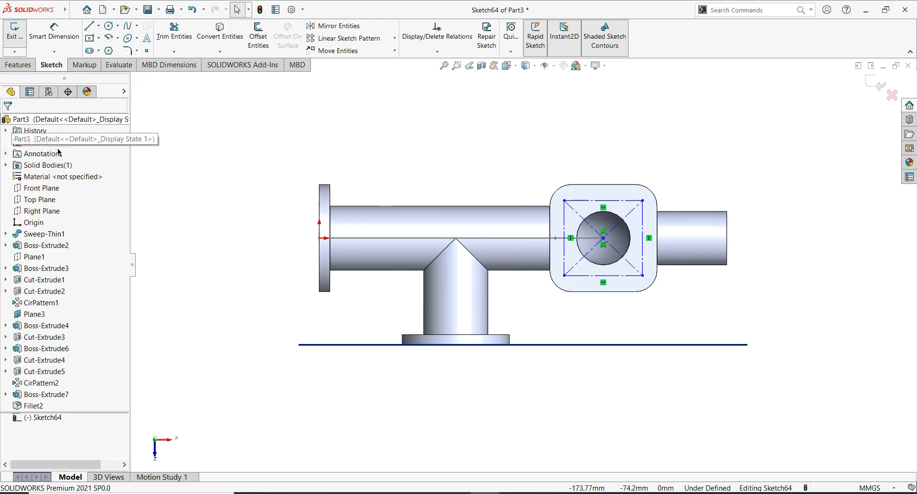
Dimension the distance from the rectangle's lower side to the flange's lower edge at 12 mm.
click(615, 276)
click(619, 292)
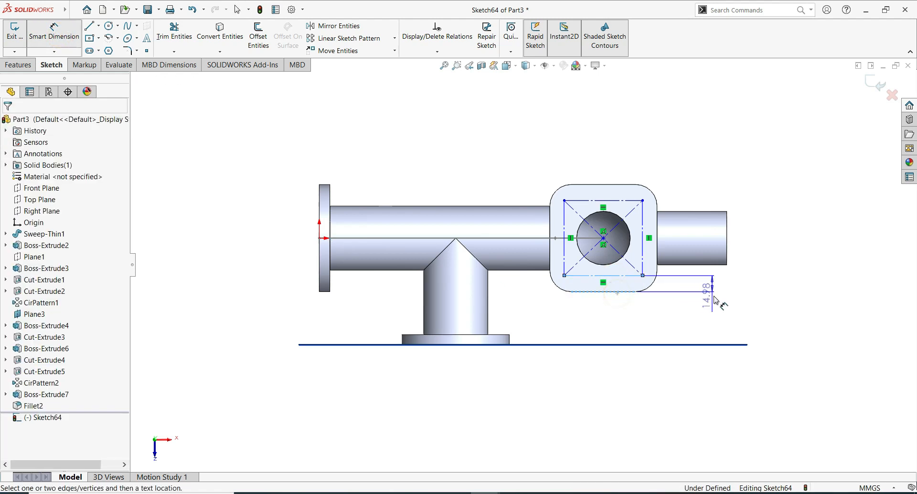
click(717, 300)
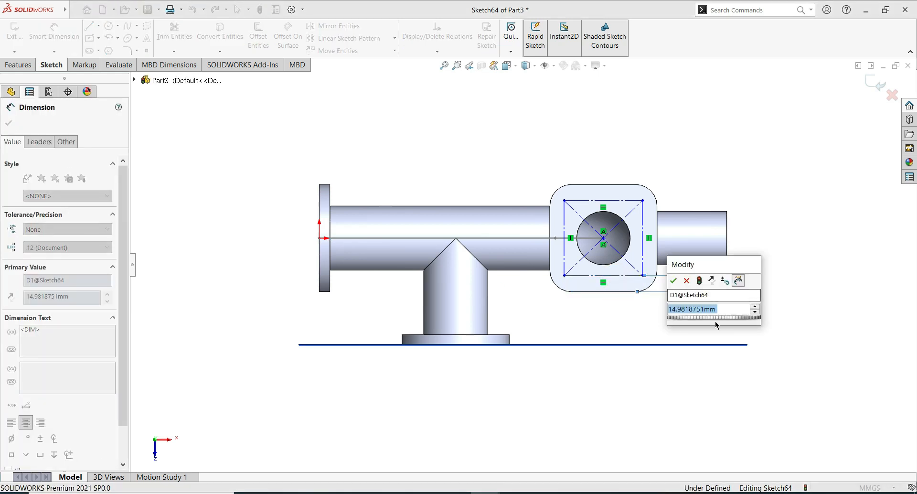
text(12)
key(Return)
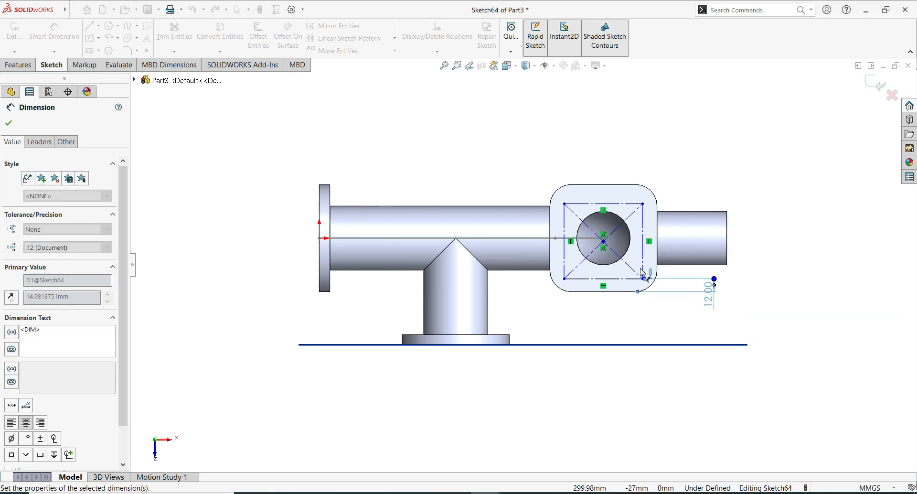
Dimension the distance from the rectangle's upper side to the flange's upper edge at 15 mm.
click(618, 196)
click(616, 185)
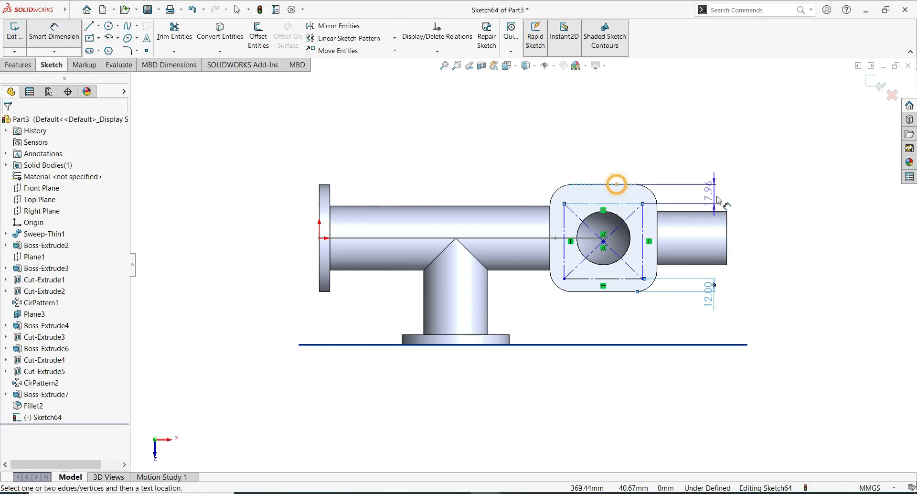
click(721, 201)
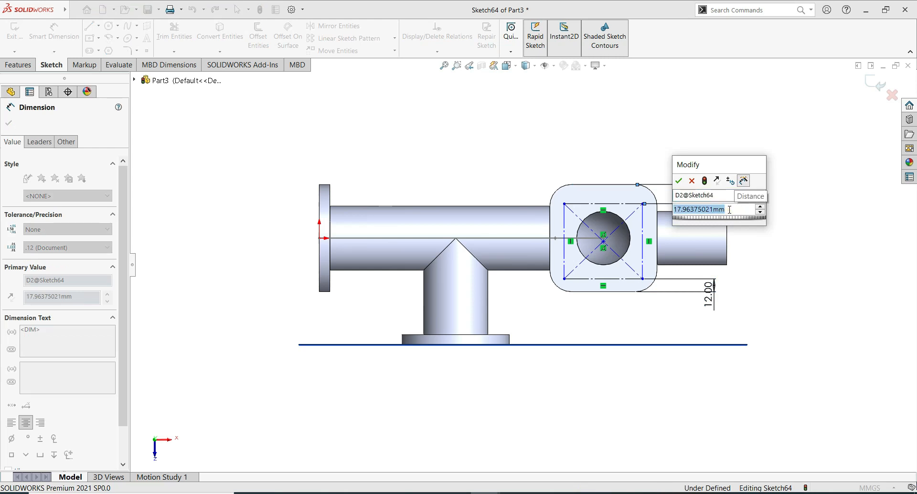
text(15)
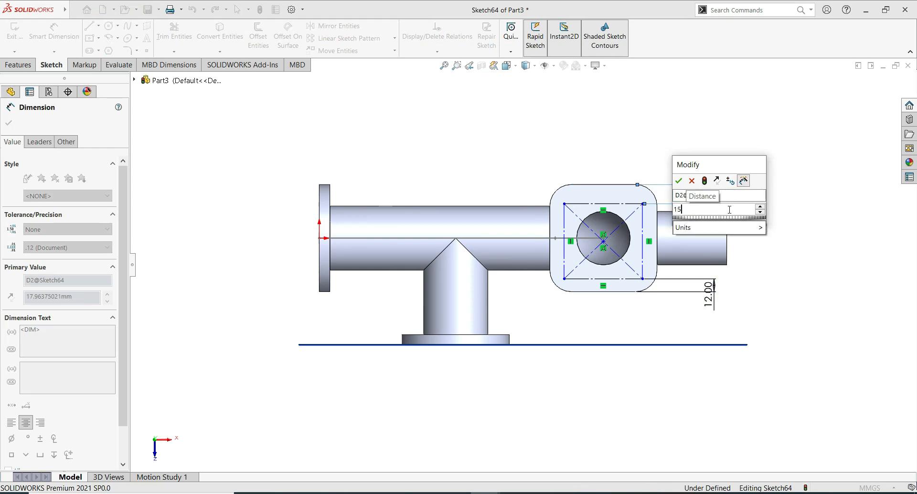
key(Return)
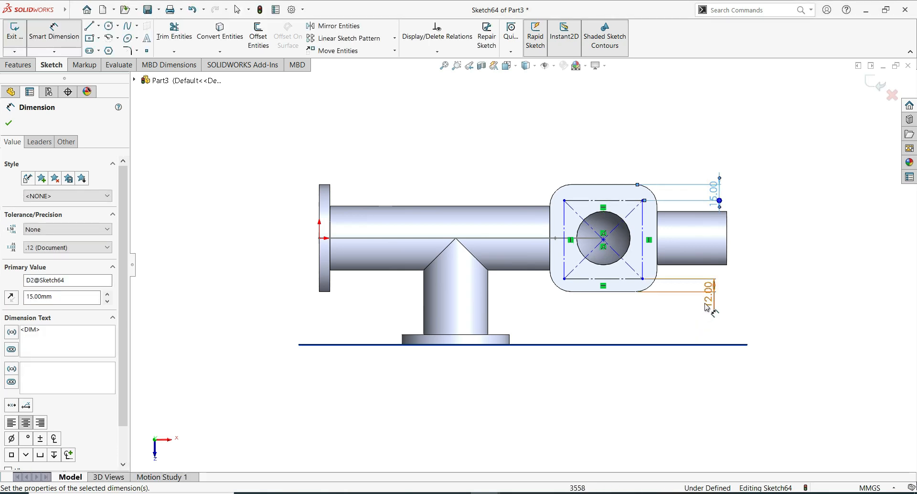
Set the distance between the rectangle's lower side and the flange's lower edge to 15 mm.
click(710, 298)
text(15)
key(Return)
Dimension the distance from the construction rectangle's right side to the flange's right edge at 15 mm.
click(644, 264)
click(656, 259)
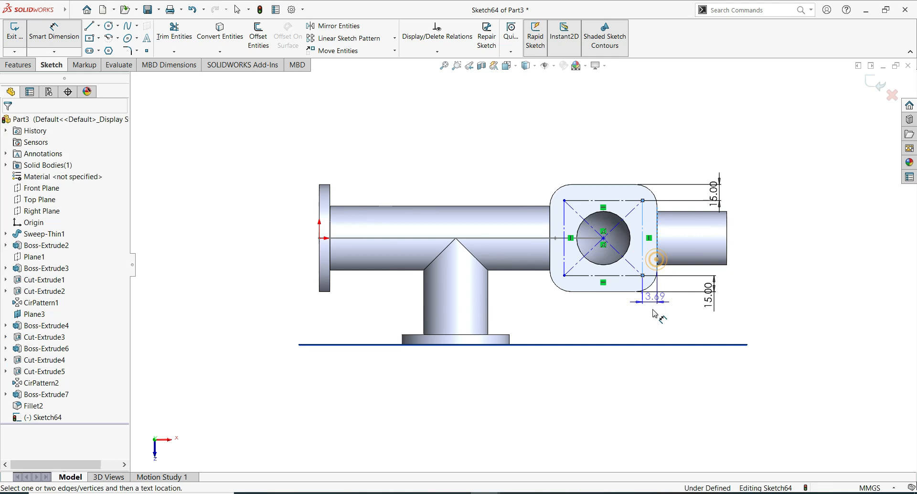
click(655, 315)
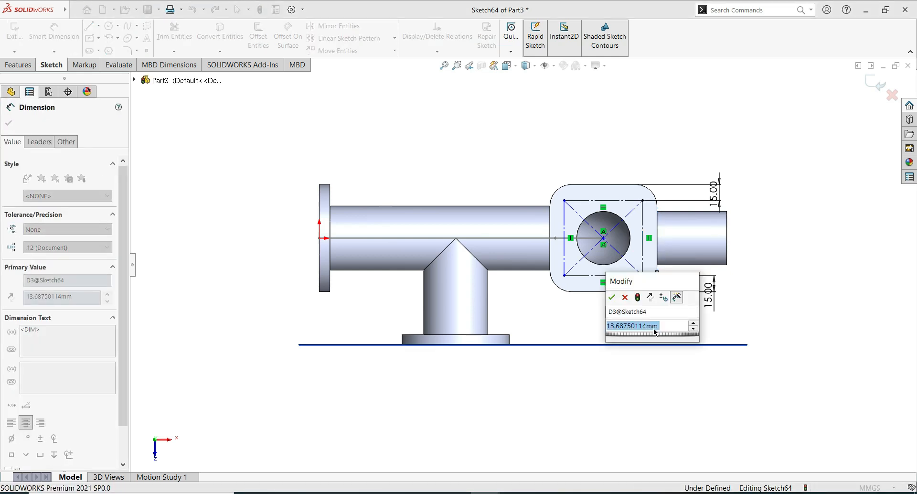
text(15)
key(Return)
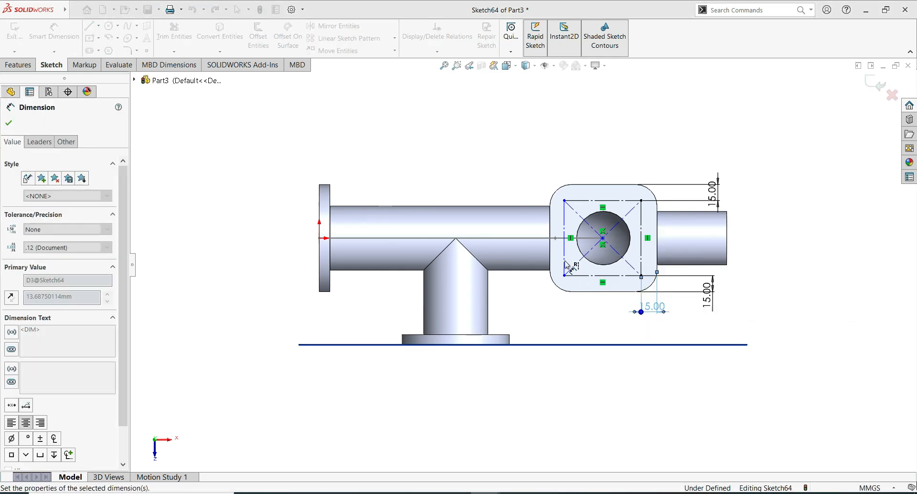
Dimension the distance from the construction rectangle's left side to the flange's left edge at 15 mm.
click(550, 262)
click(550, 263)
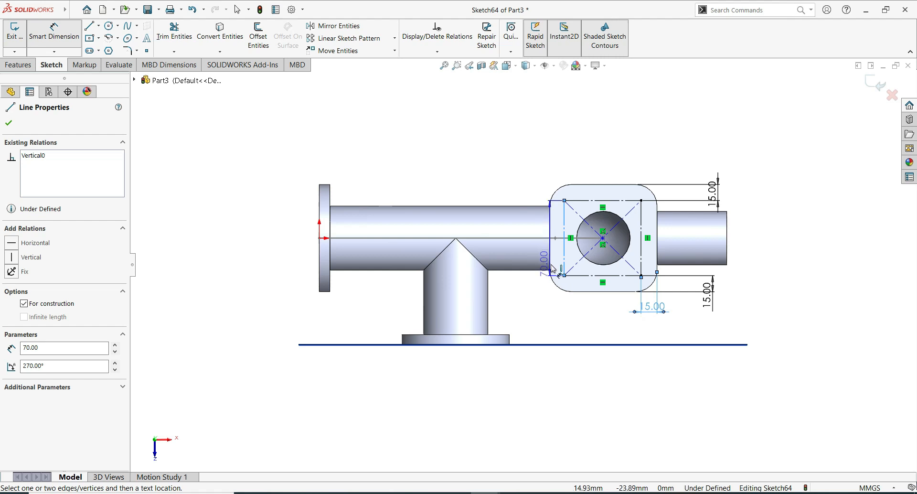
click(562, 303)
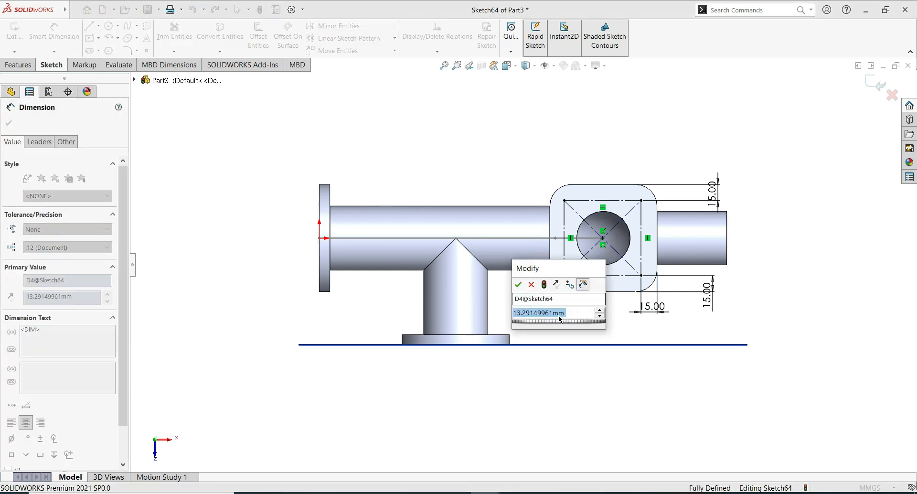
text(15)
key(Return)
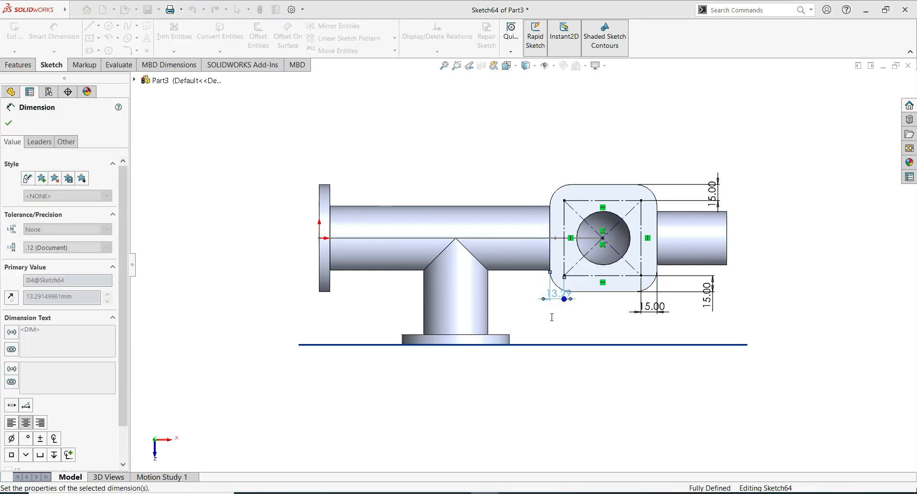
click(10, 124)
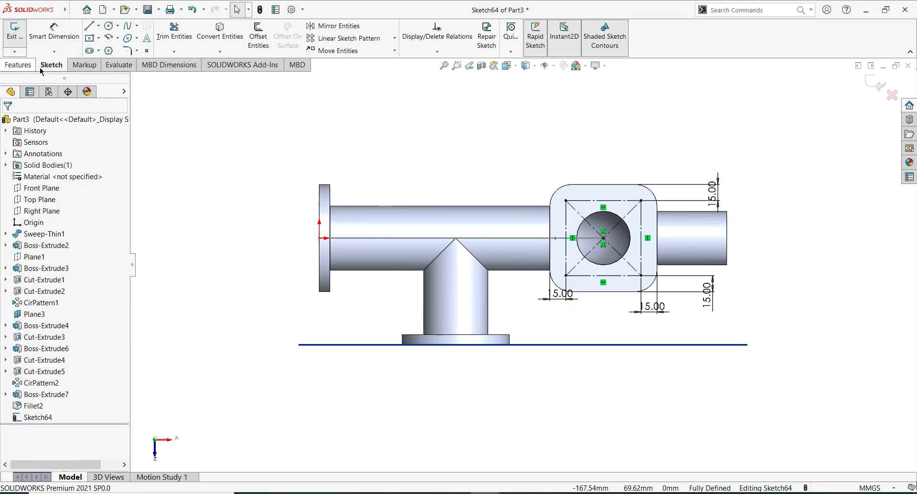
Sketch circles with radii of about 8.5, 7.2 and 9.9 mm centred on the rectangle's upper-right, upper-left and lower-left corners.
click(109, 26)
click(641, 200)
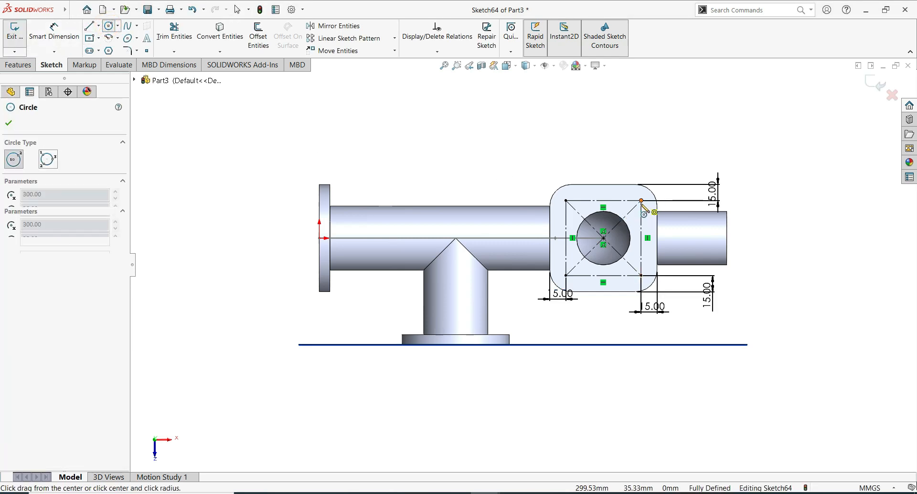
click(646, 208)
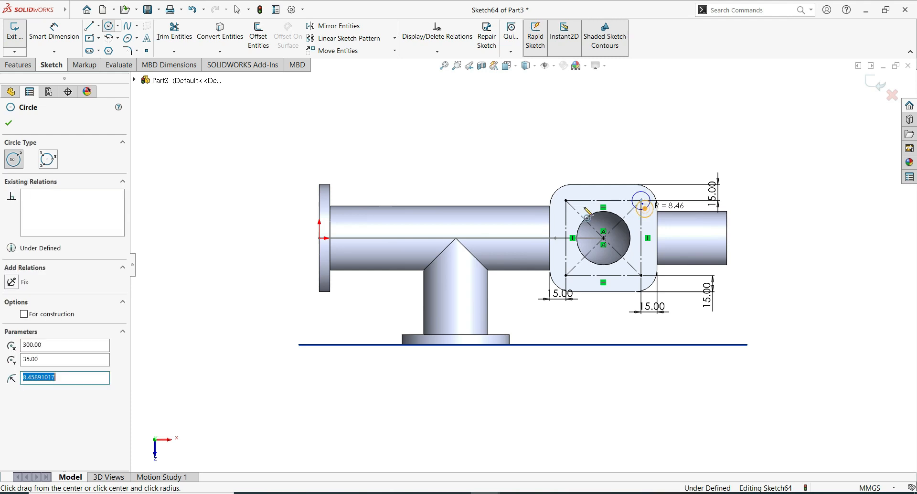
click(566, 201)
click(575, 204)
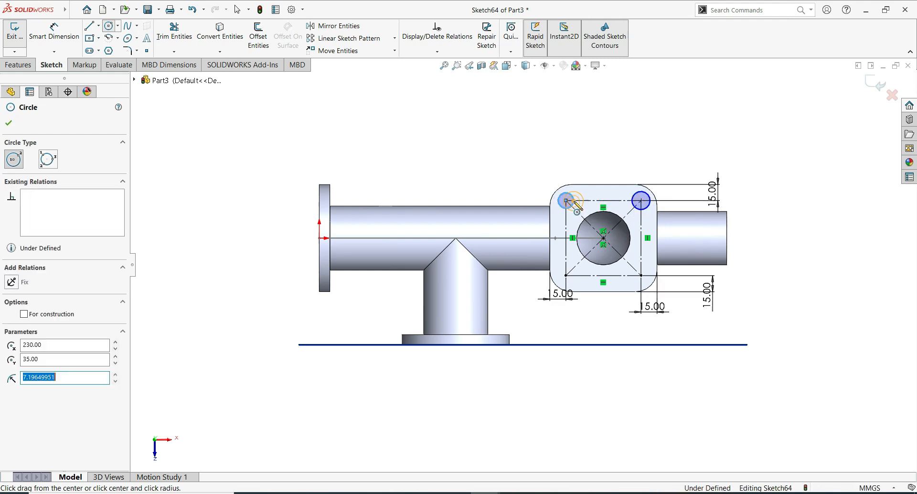
click(566, 276)
click(576, 279)
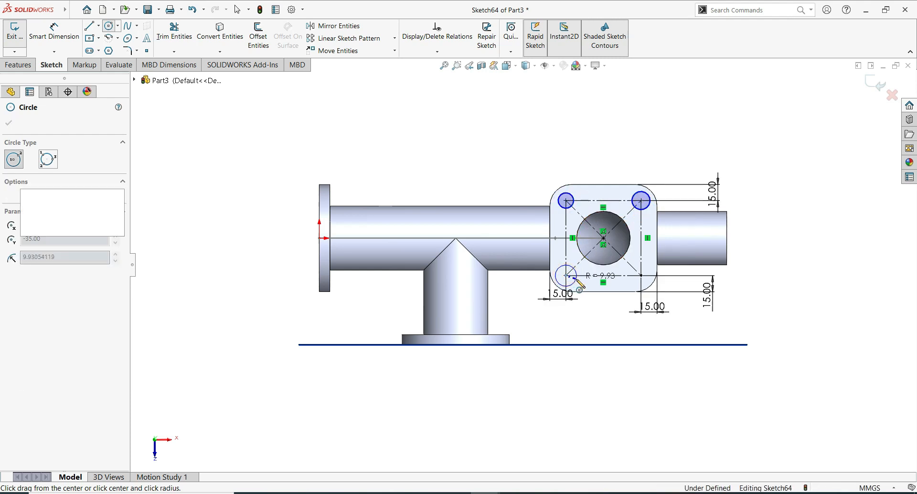
click(576, 279)
key(Escape)
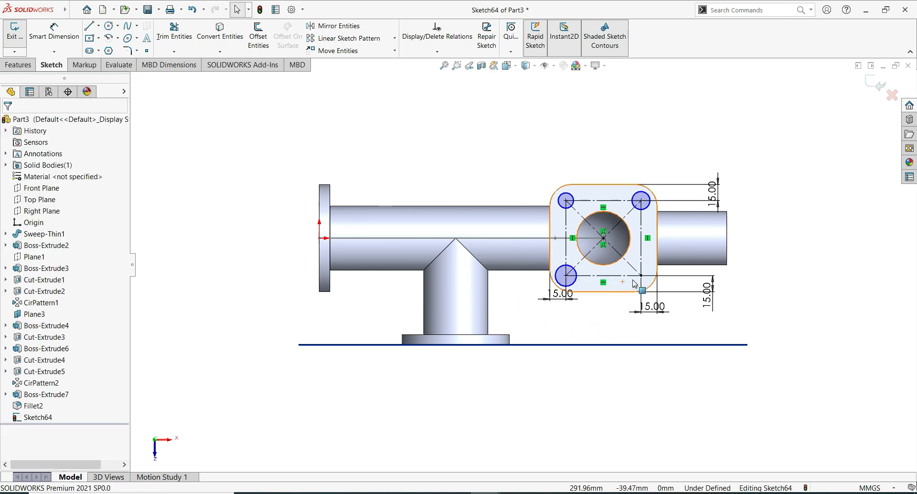
Sketch a circle with a radius of about 7.9 mm centred on the rectangle's lower-right corner.
click(109, 25)
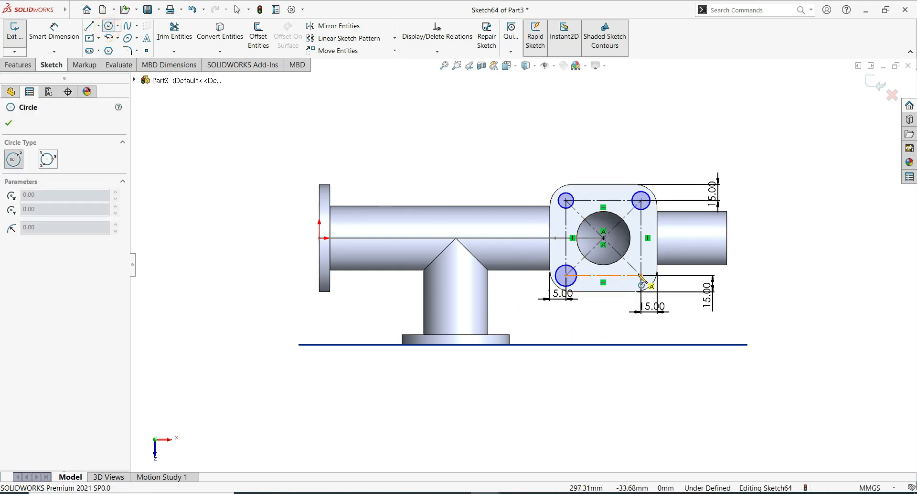
click(641, 276)
click(633, 275)
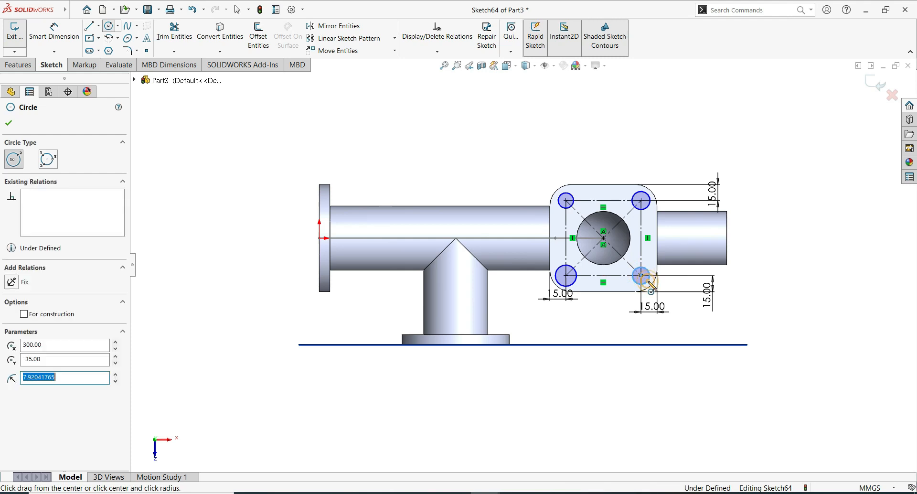
key(Escape)
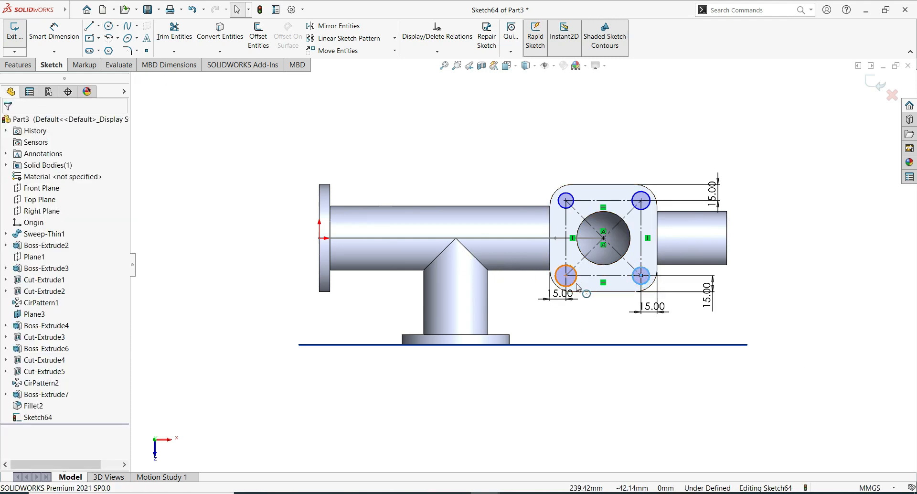
Add an Equal relation to the four corner circles.
click(576, 283)
ctrl+click(639, 285)
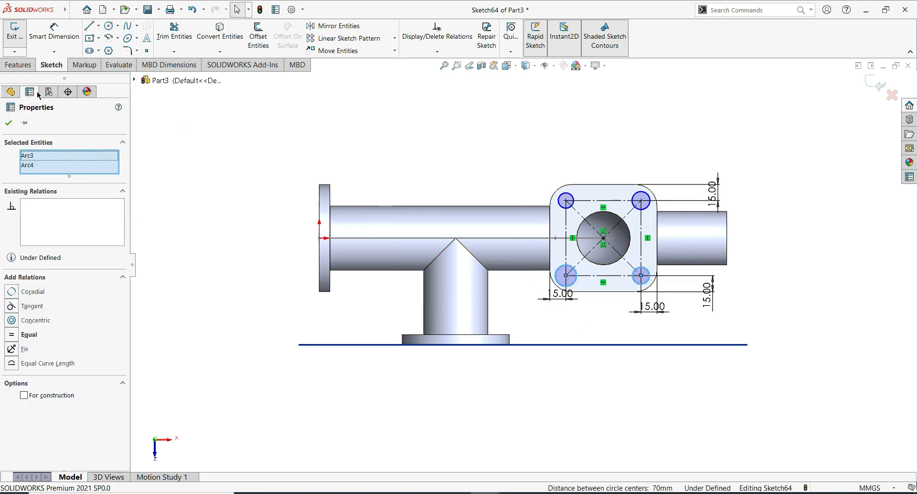
click(500, 289)
click(568, 285)
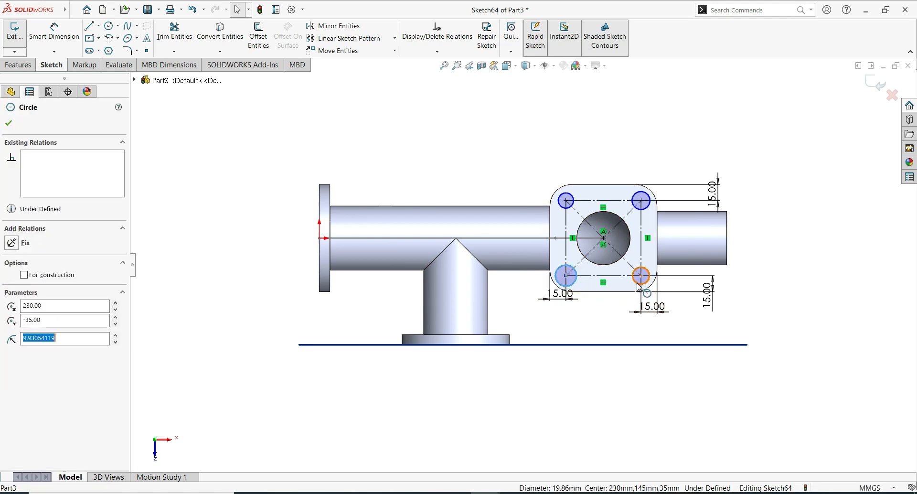
ctrl+click(639, 285)
click(636, 208)
ctrl+click(573, 209)
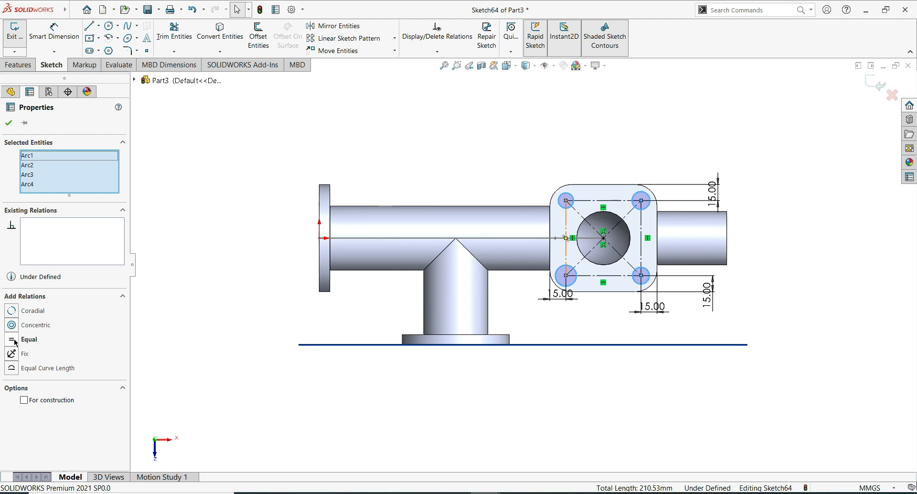
click(13, 339)
Dimension the lower-left corner circle's diameter at 12 mm.
click(55, 34)
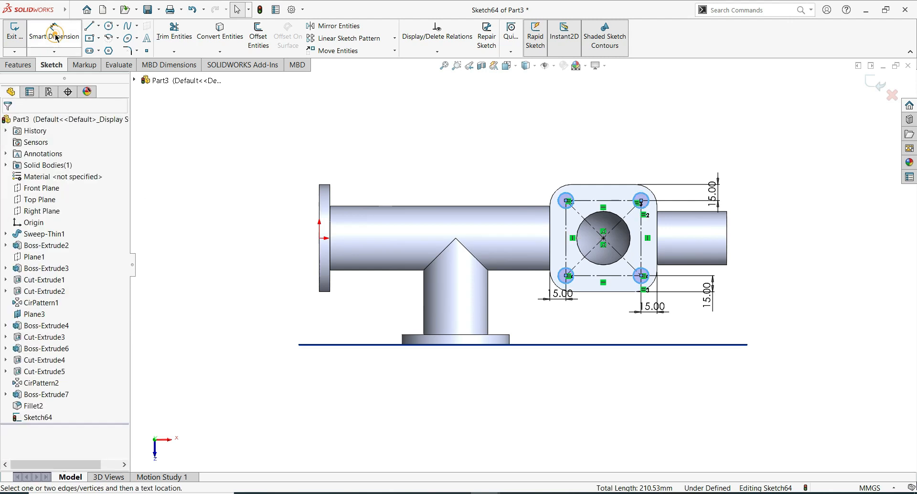
click(572, 281)
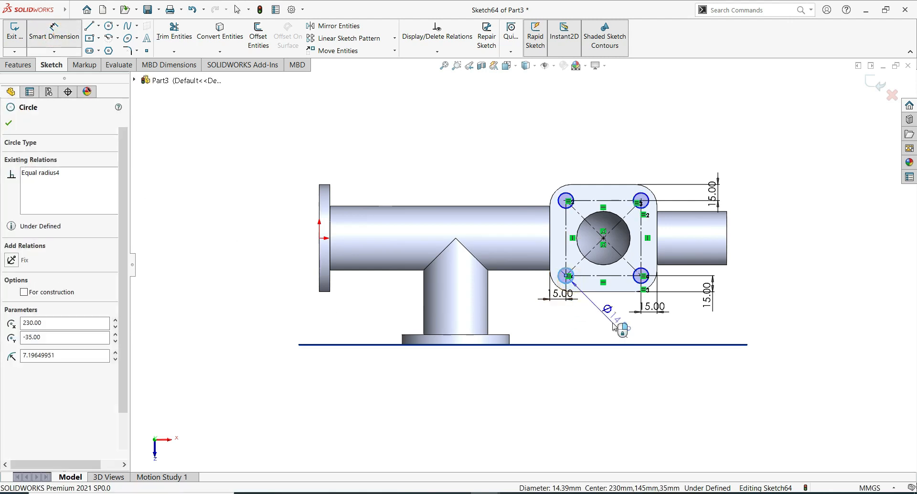
click(610, 320)
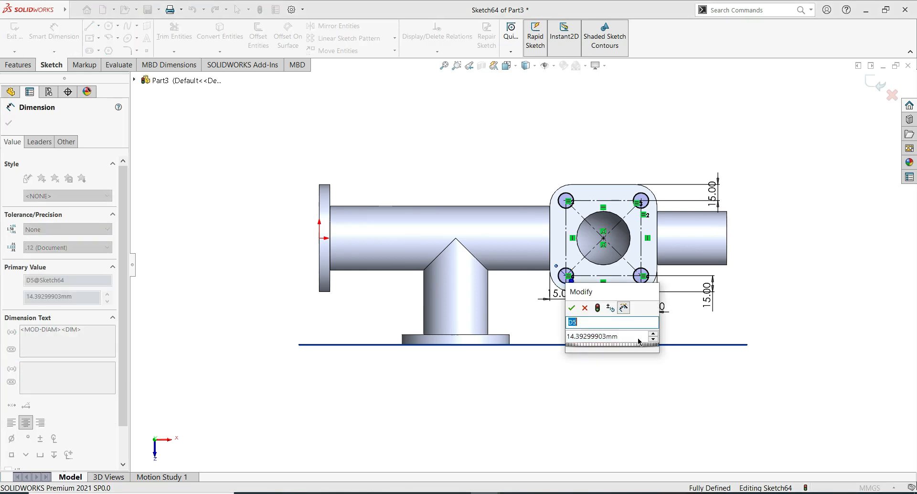
click(572, 307)
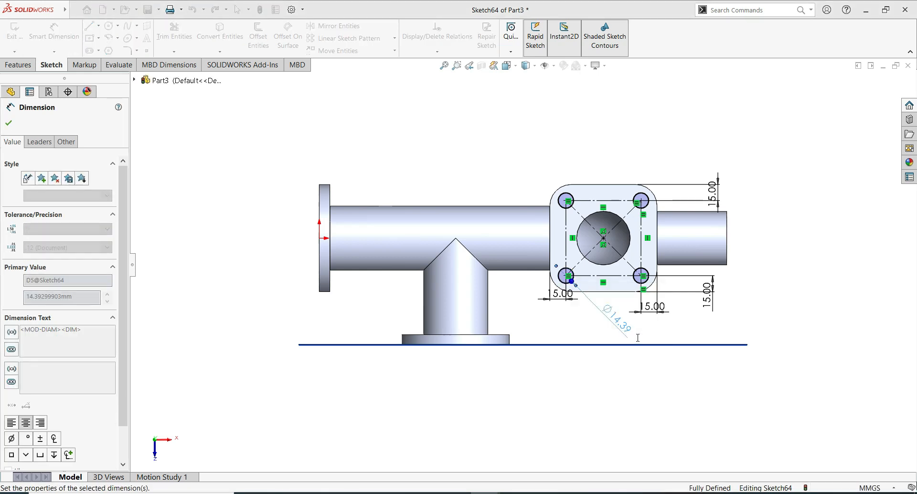
click(9, 123)
Cut the four corner circles into the rounded square flange with a 10 mm blind Extruded Cut.
click(24, 66)
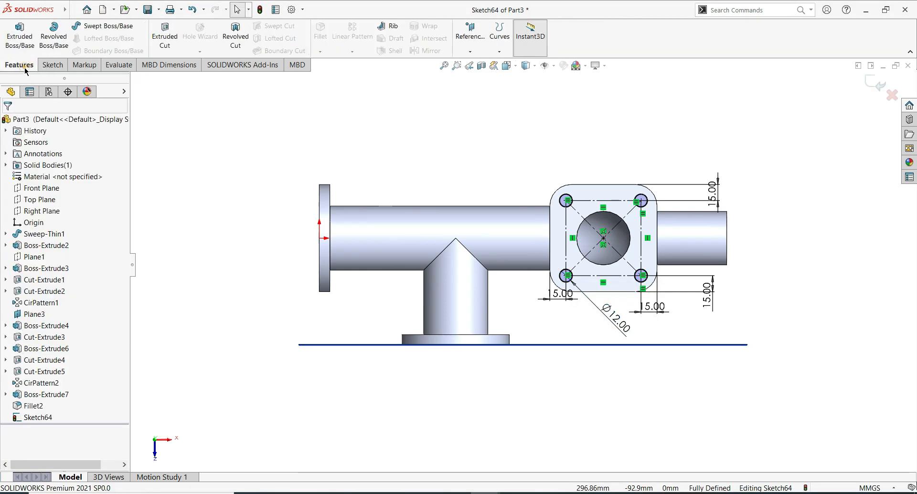
click(167, 43)
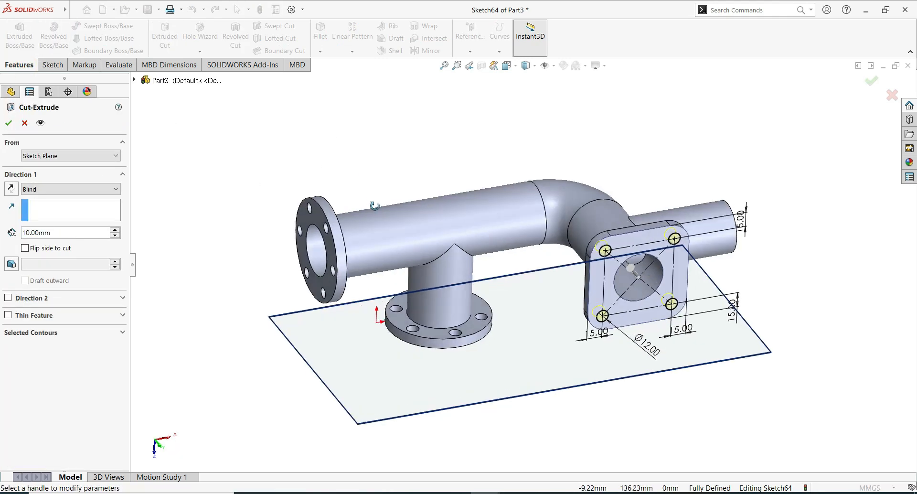
click(9, 123)
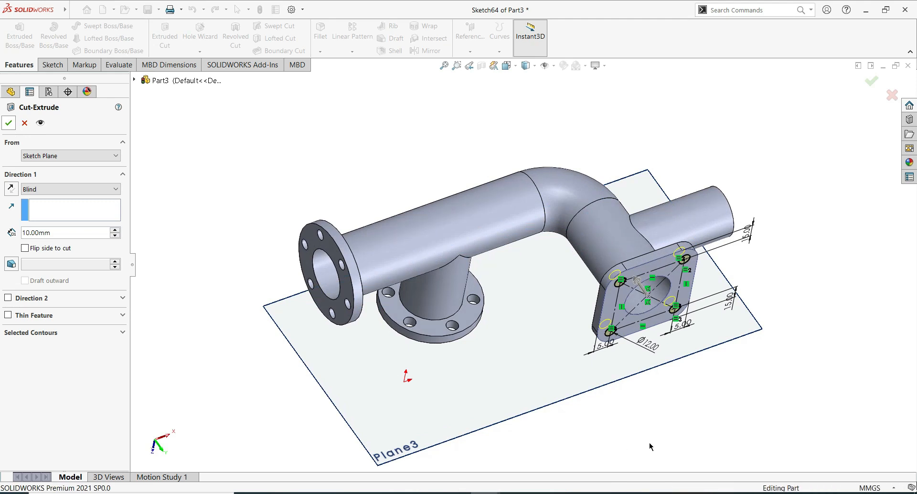
Hide Plane3 in the model.
scroll(685, 407, up, 2)
middle_drag(685, 407, 616, 238)
right_click(529, 305)
click(565, 289)
Fillet the edge where the plain side branch meets the main pipe with a constant 5 mm radius.
middle_drag(671, 357, 550, 356)
scroll(523, 301, down, 4)
middle_drag(518, 298, 459, 273)
key(space)
click(446, 399)
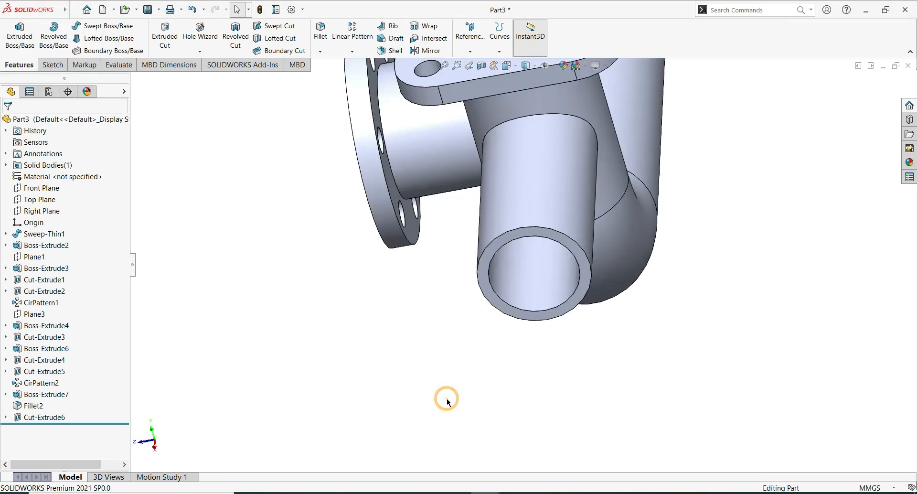
middle_drag(313, 195, 422, 301)
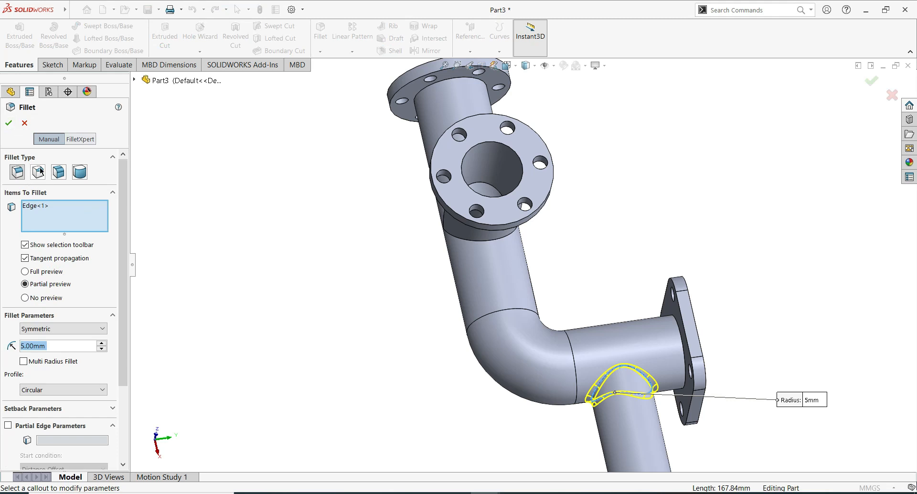
click(38, 170)
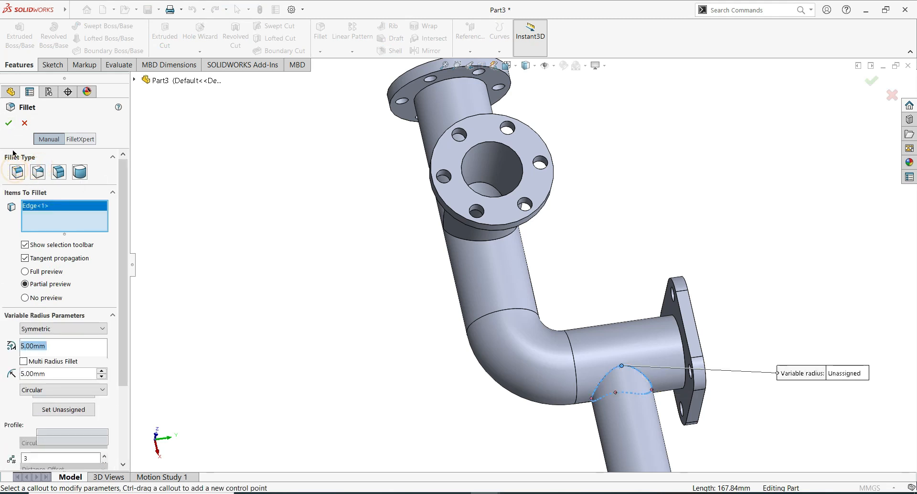
click(17, 172)
click(9, 123)
Fillet the circular edge where the pipe meets the rounded square flange.
middle_drag(366, 355, 645, 351)
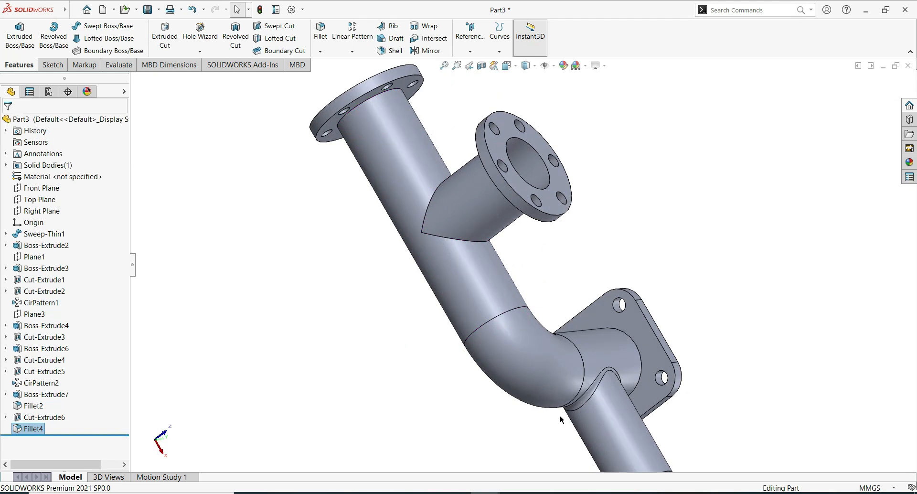
click(639, 354)
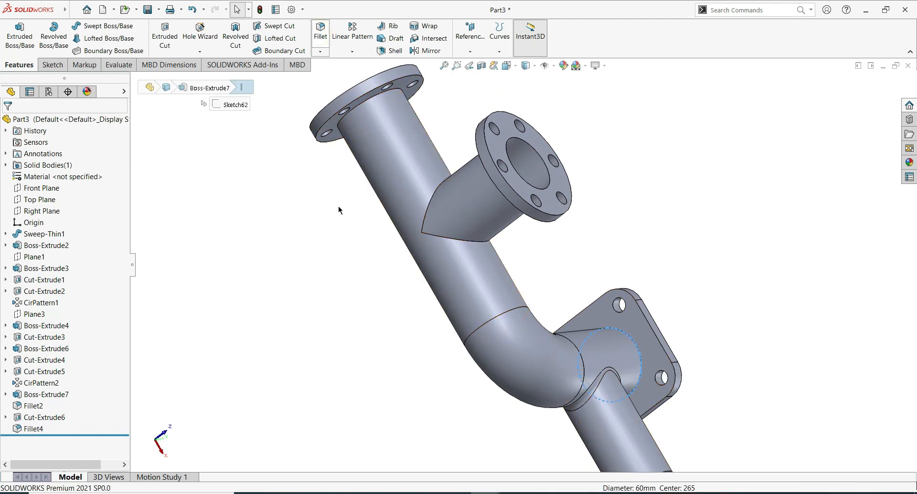
click(10, 123)
Start editing the appearance of the whole part and bring up the Metal appearances.
middle_drag(373, 300, 425, 236)
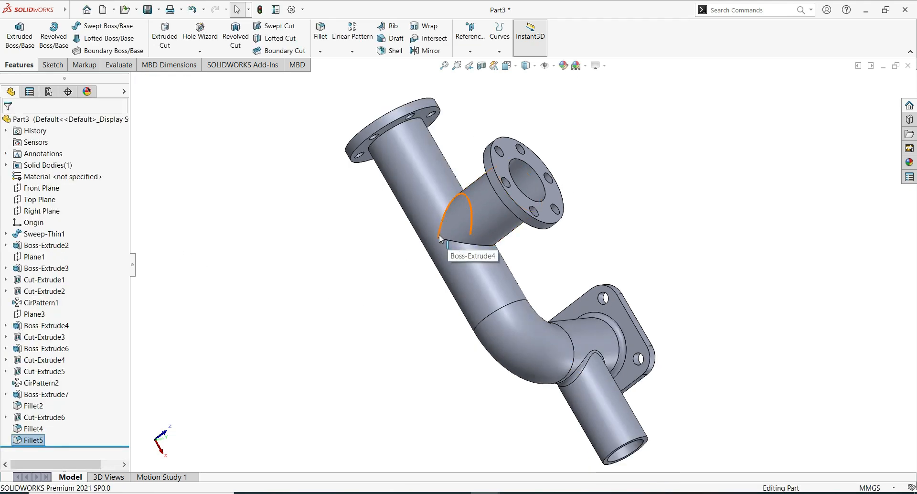
middle_drag(457, 233, 292, 259)
click(569, 204)
click(619, 253)
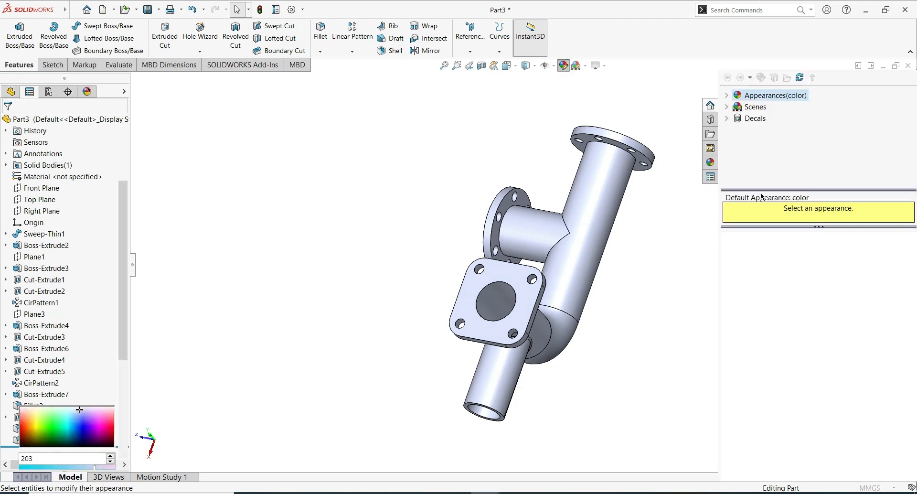
click(765, 107)
double_click(767, 95)
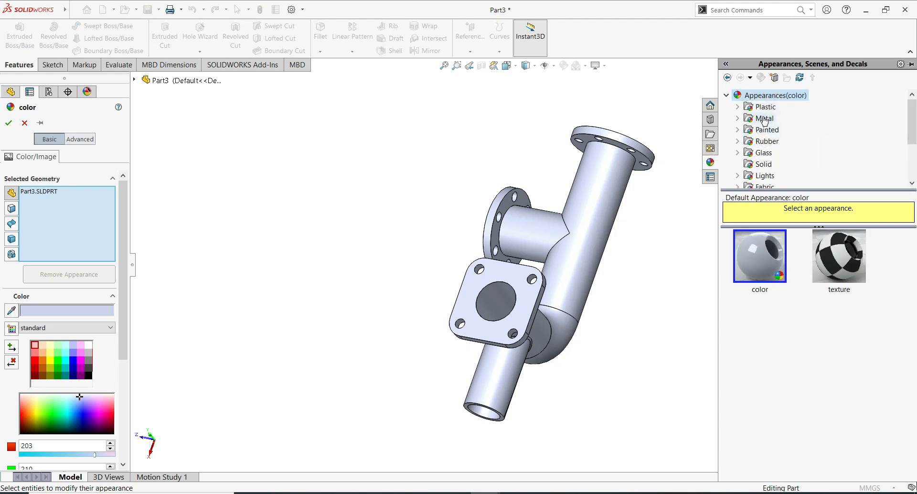
double_click(765, 118)
Try the polished steel, polished aluminum, chromium plate and polished brass appearances on the part.
click(764, 274)
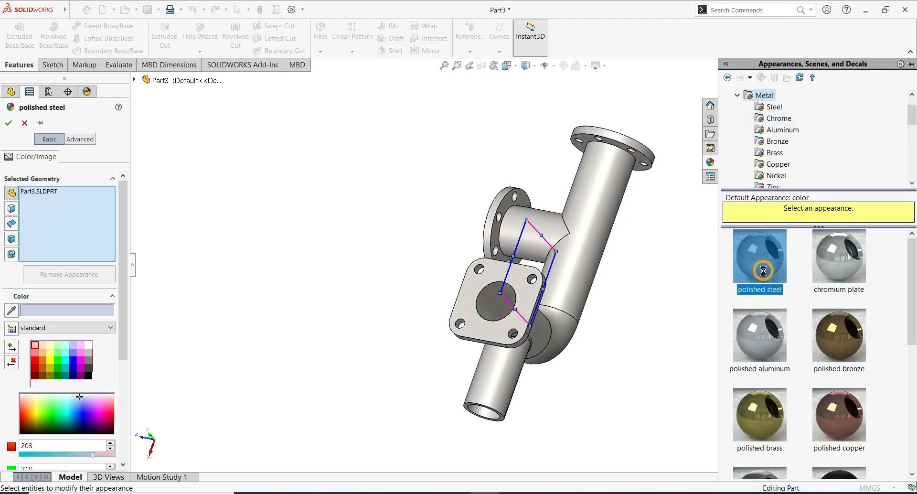
click(762, 353)
click(854, 278)
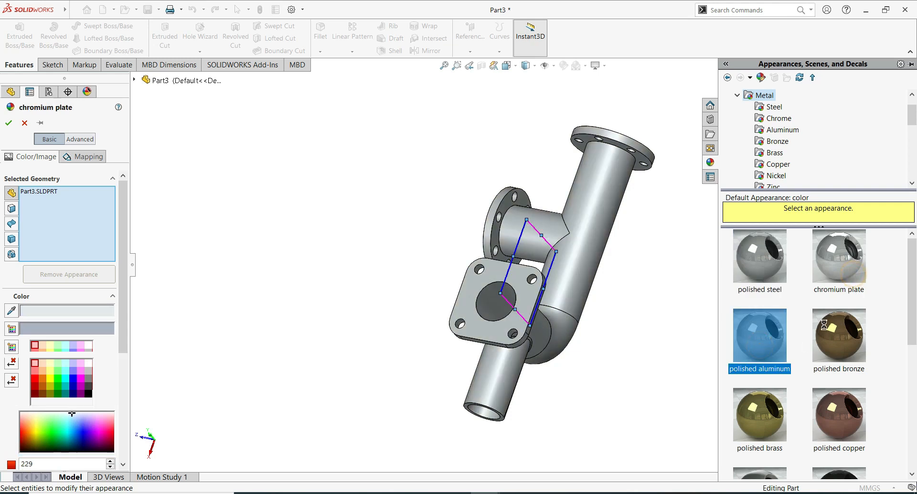
click(778, 404)
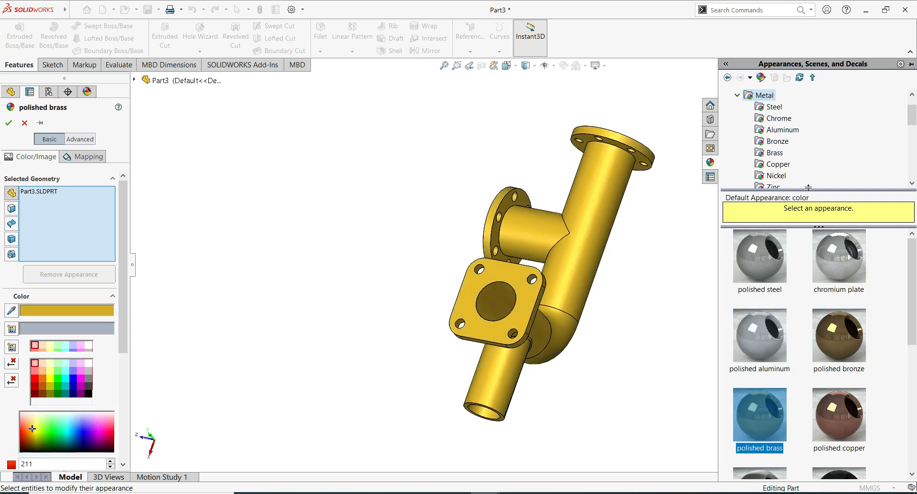
Apply the polished steel appearance from the Steel category to the whole part.
click(773, 107)
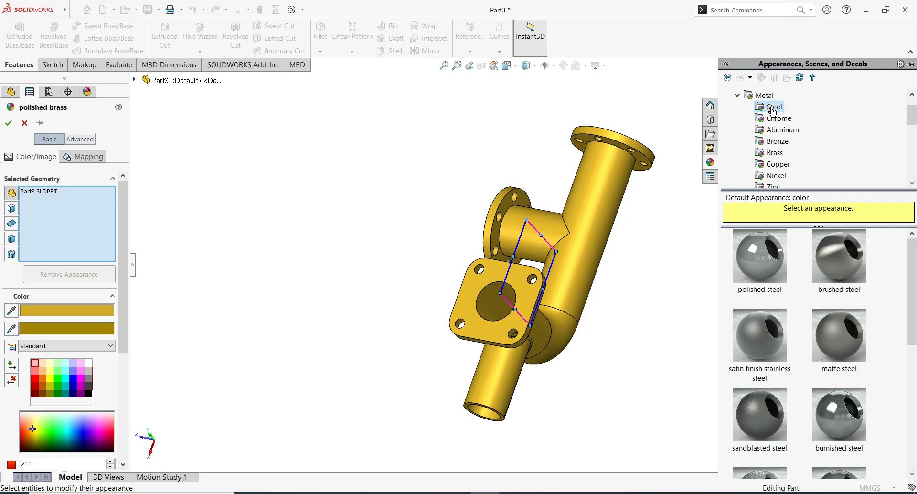
click(763, 274)
click(839, 265)
mouse_move(661, 288)
middle_down()
mouse_move(663, 296)
mouse_move(679, 238)
mouse_move(669, 271)
mouse_move(691, 246)
middle_up()
click(777, 253)
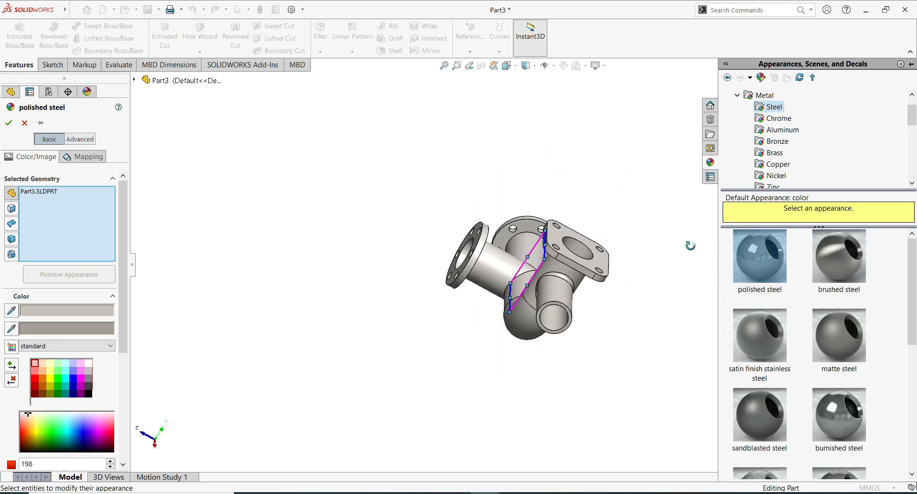
click(671, 256)
click(8, 124)
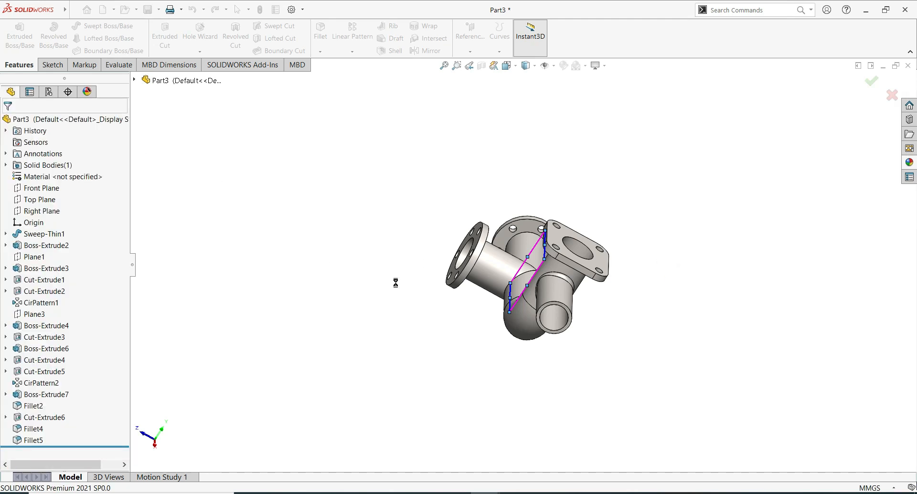
Show the finished pipe in the isometric view.
click(398, 285)
click(516, 66)
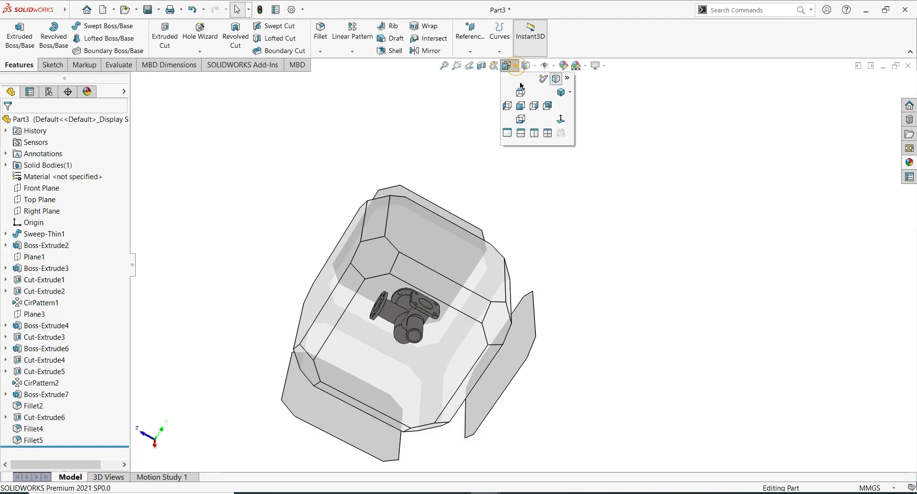
click(561, 92)
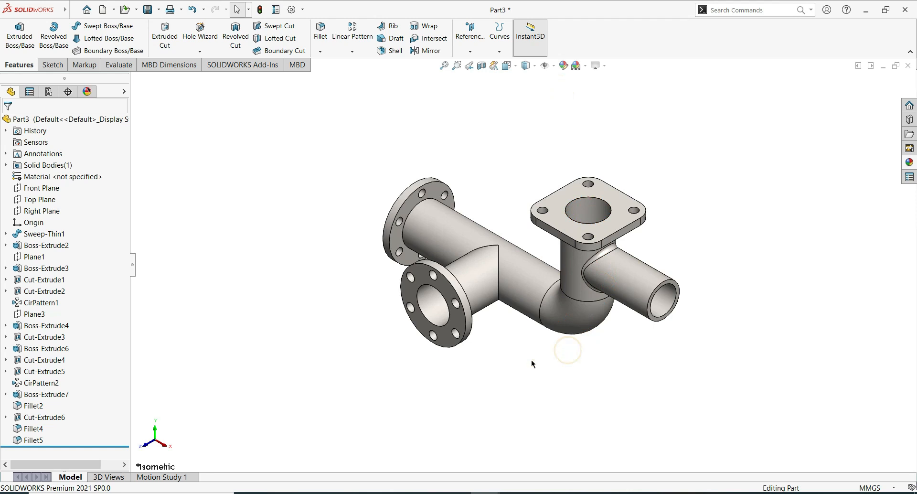